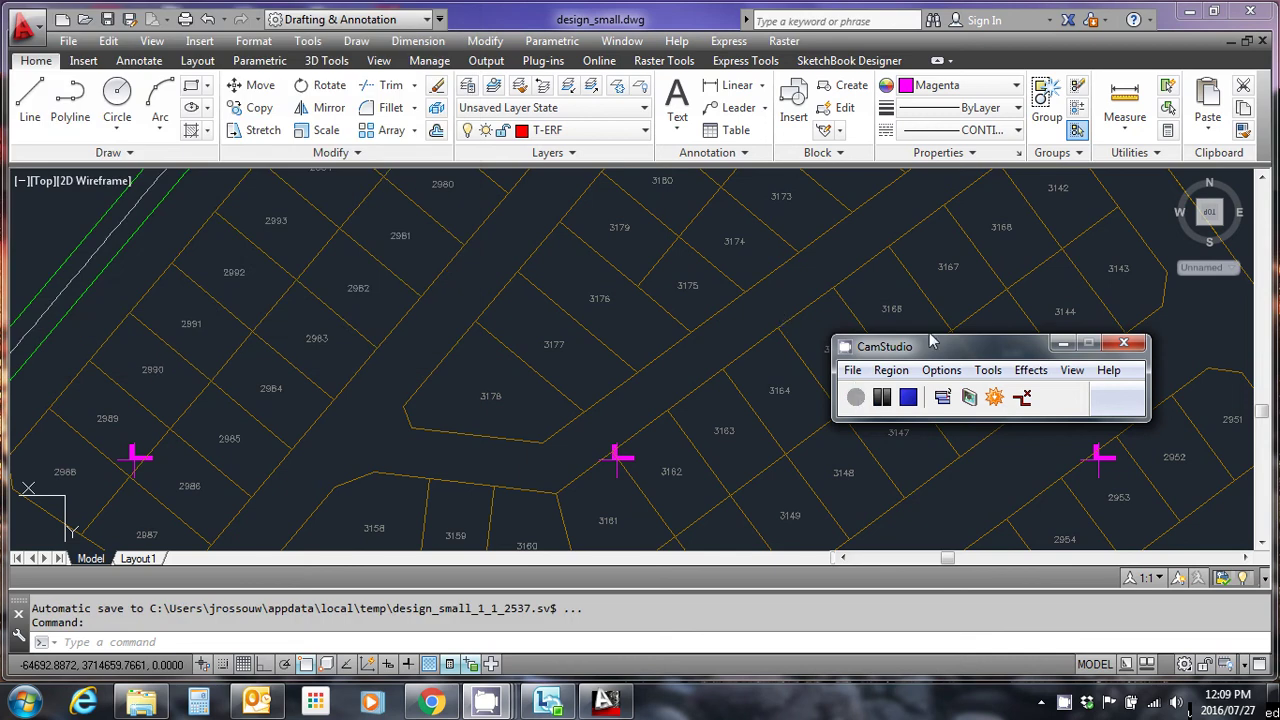
Measure the road width between facing parcel boundaries, reading 10 units.
{"action": "left_click_drag", "start_coordinate": [937, 350], "coordinate": [978, 400]}
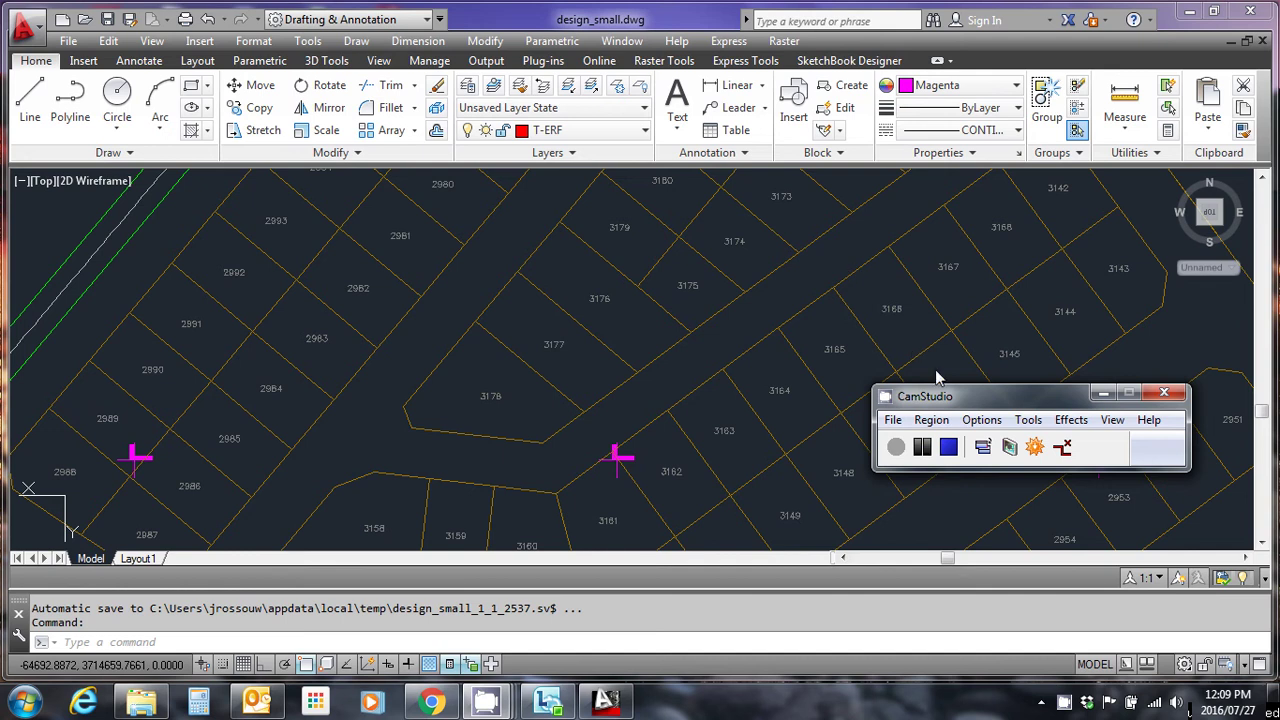
{"action": "left_click", "coordinate": [892, 330]}
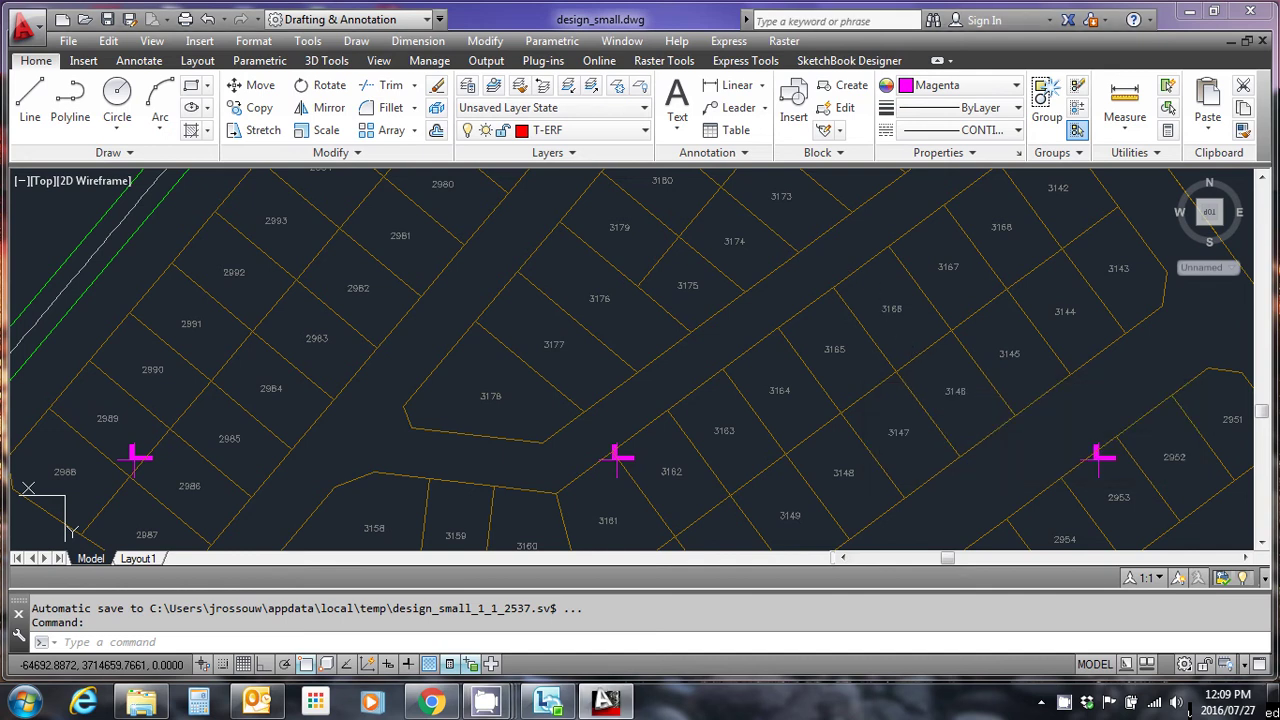
{"action": "mouse_move", "coordinate": [884, 283]}
{"action": "middle_mouse_down"}
{"action": "mouse_move", "coordinate": [857, 300]}
{"action": "mouse_move", "coordinate": [838, 378]}
{"action": "middle_mouse_up"}
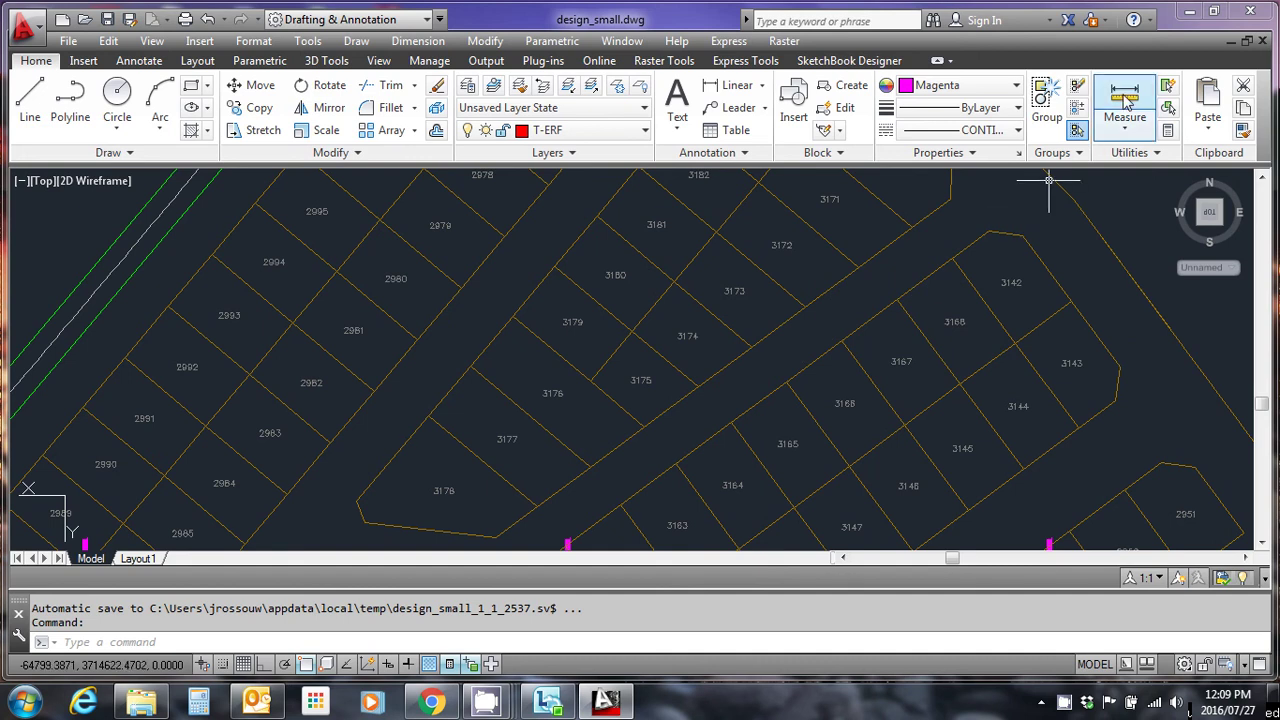
{"action": "left_click", "coordinate": [1125, 100]}
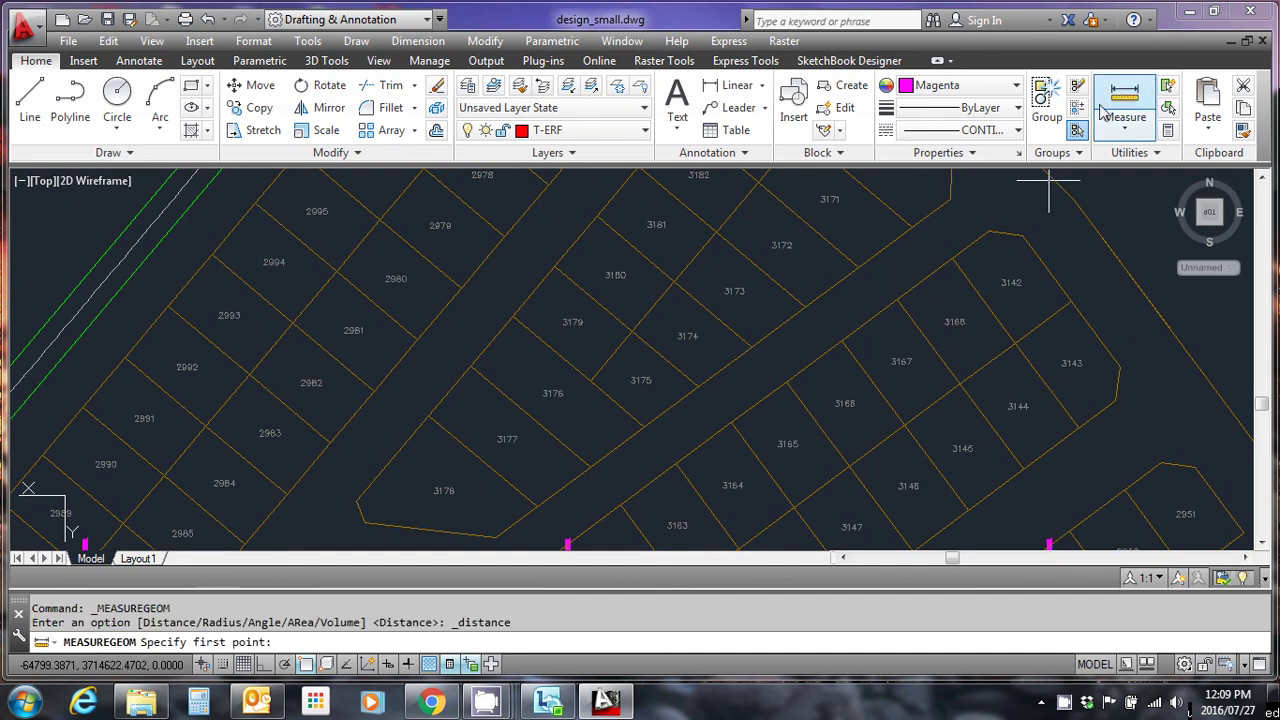
{"action": "left_click", "coordinate": [833, 287]}
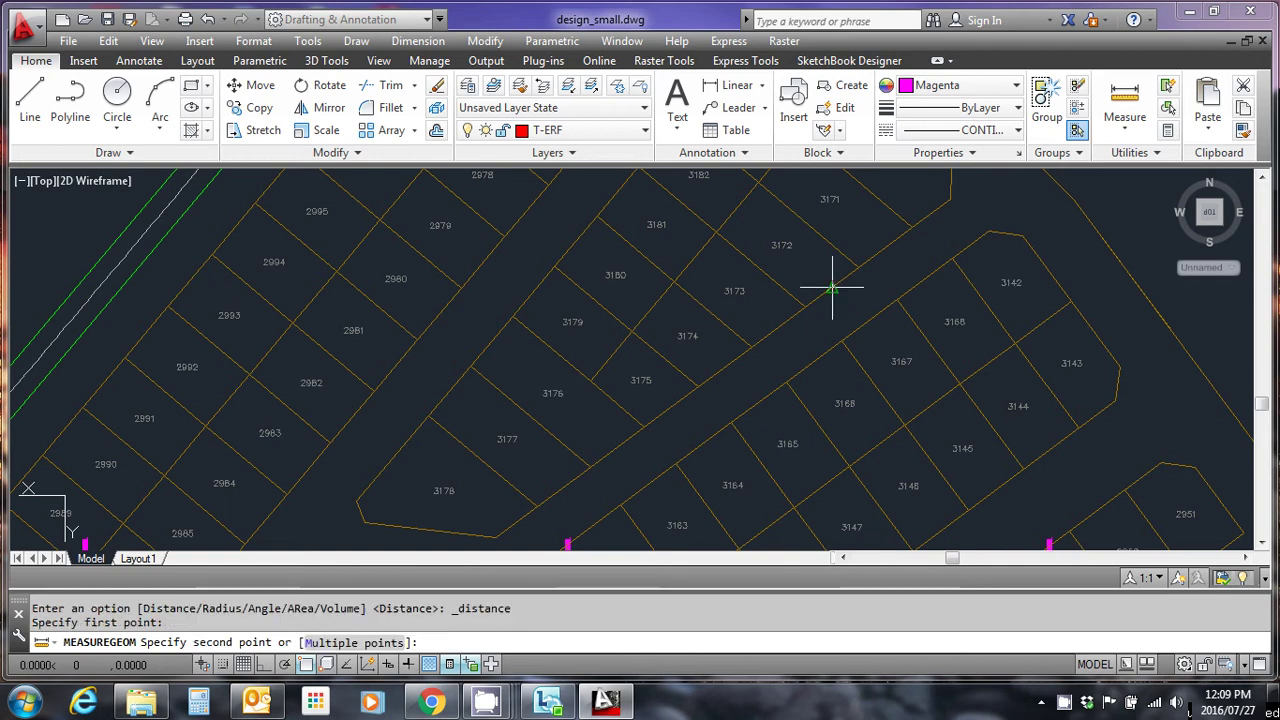
{"action": "left_click", "coordinate": [857, 327]}
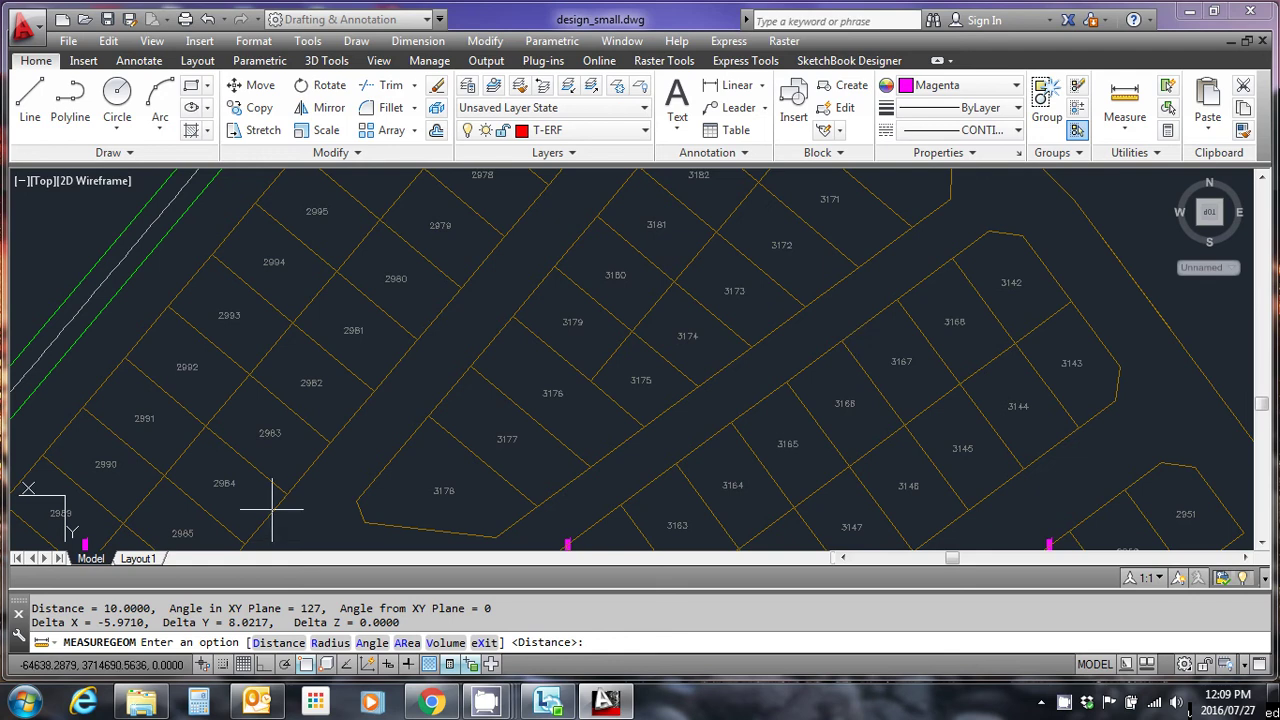
{"action": "key", "text": "Escape"}
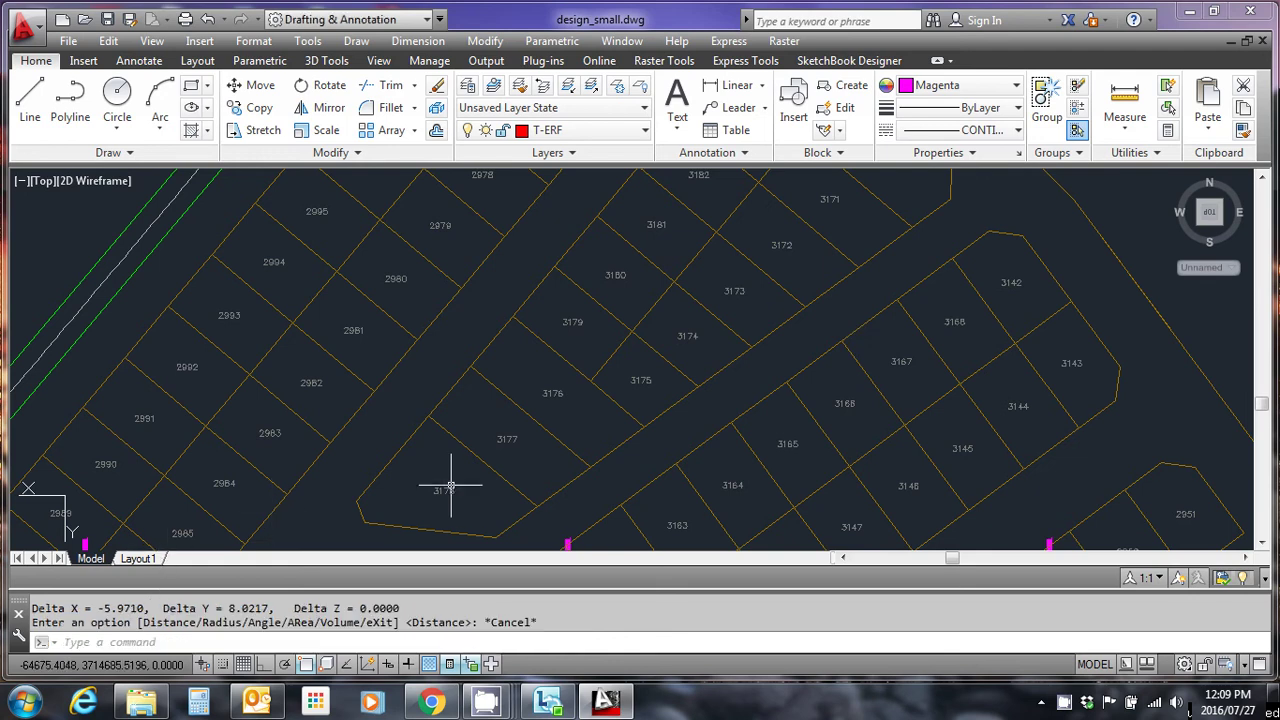
Measure across the road again, reading 12.1176 and then exactly 12 units.
{"action": "left_click", "coordinate": [1124, 100]}
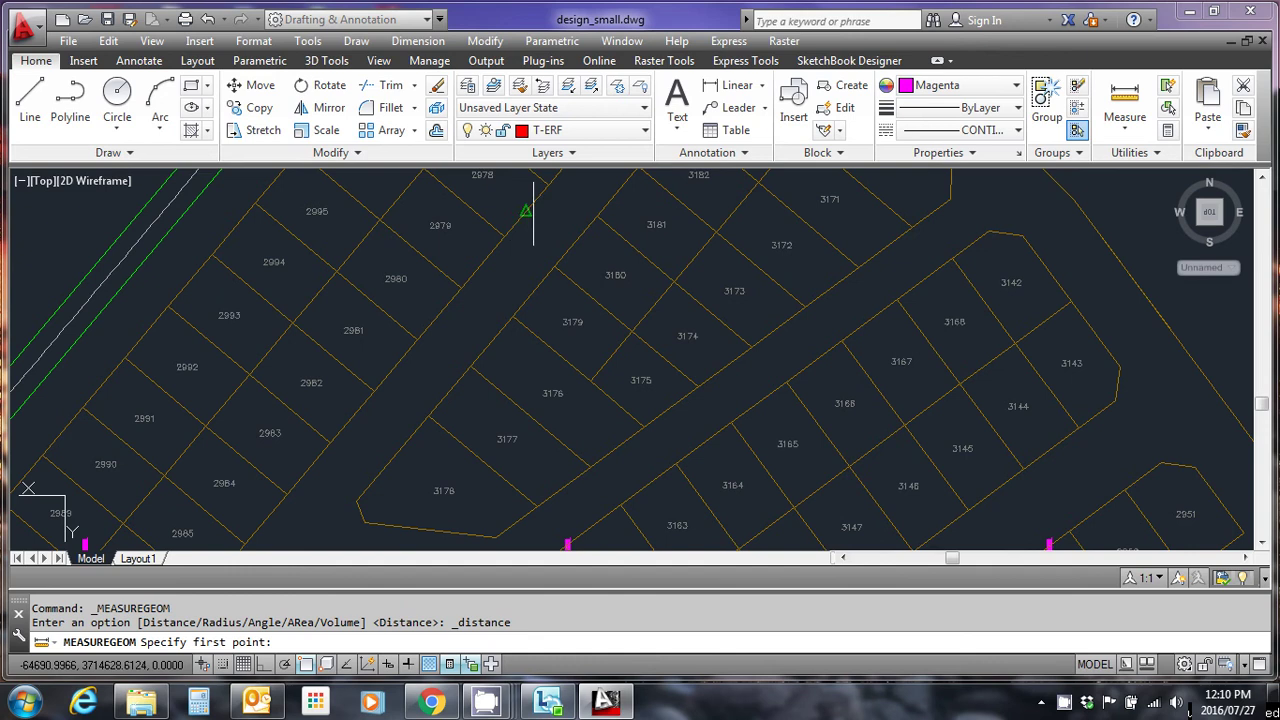
{"action": "left_click", "coordinate": [528, 211]}
{"action": "left_click", "coordinate": [573, 240]}
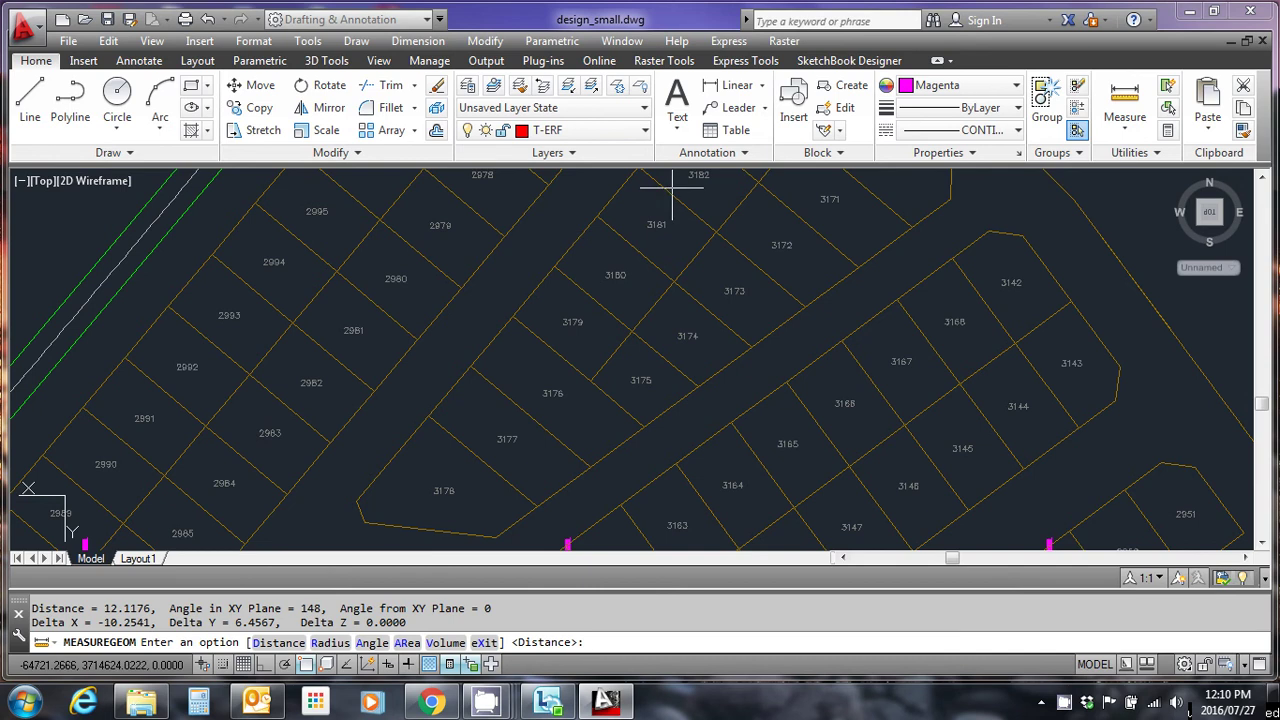
{"action": "key", "text": "Escape"}
{"action": "left_click", "coordinate": [1124, 100]}
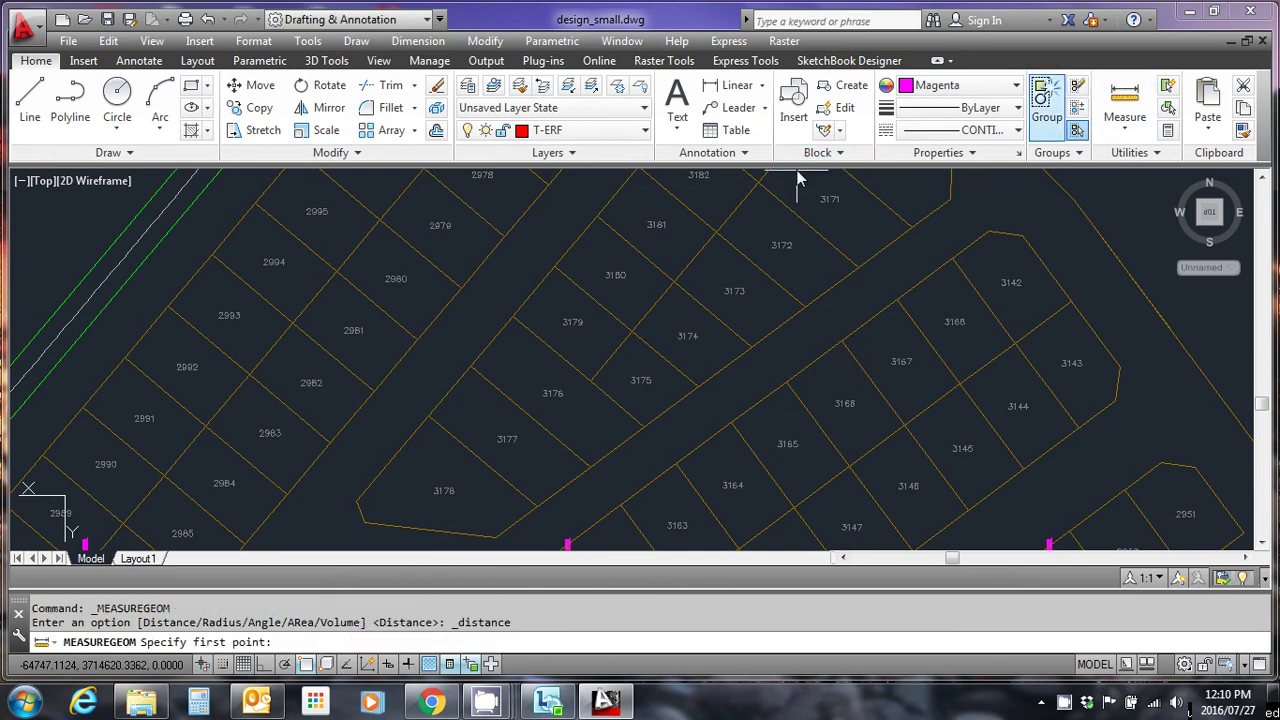
{"action": "left_click", "coordinate": [527, 211]}
{"action": "left_click", "coordinate": [567, 247]}
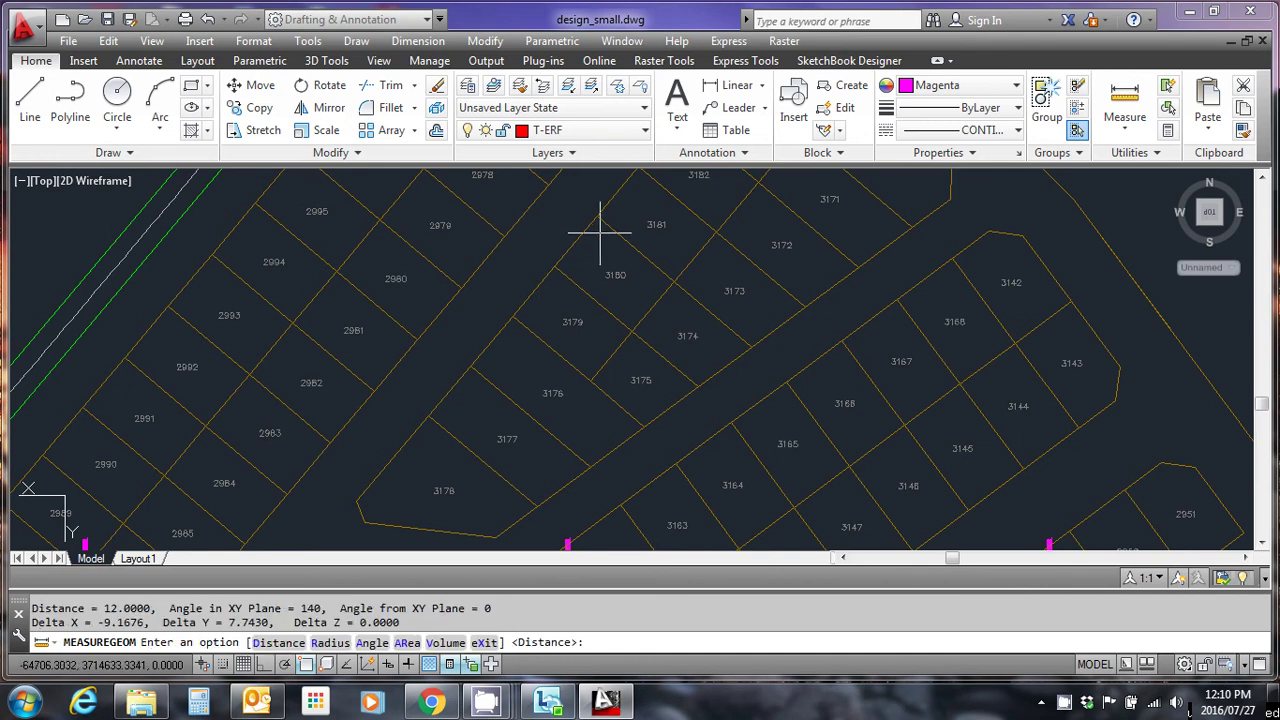
{"action": "key", "text": "Escape"}
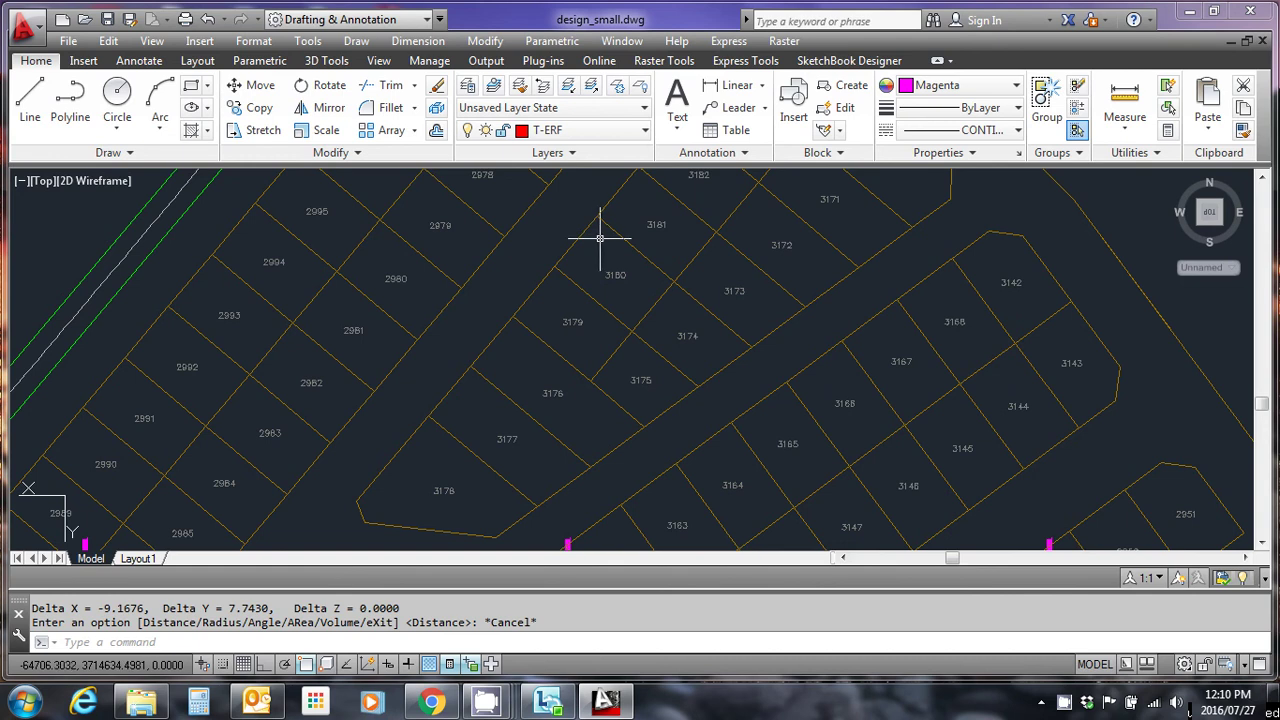
{"action": "scroll", "coordinate": [603, 238], "scroll_direction": "down", "scroll_amount": 2}
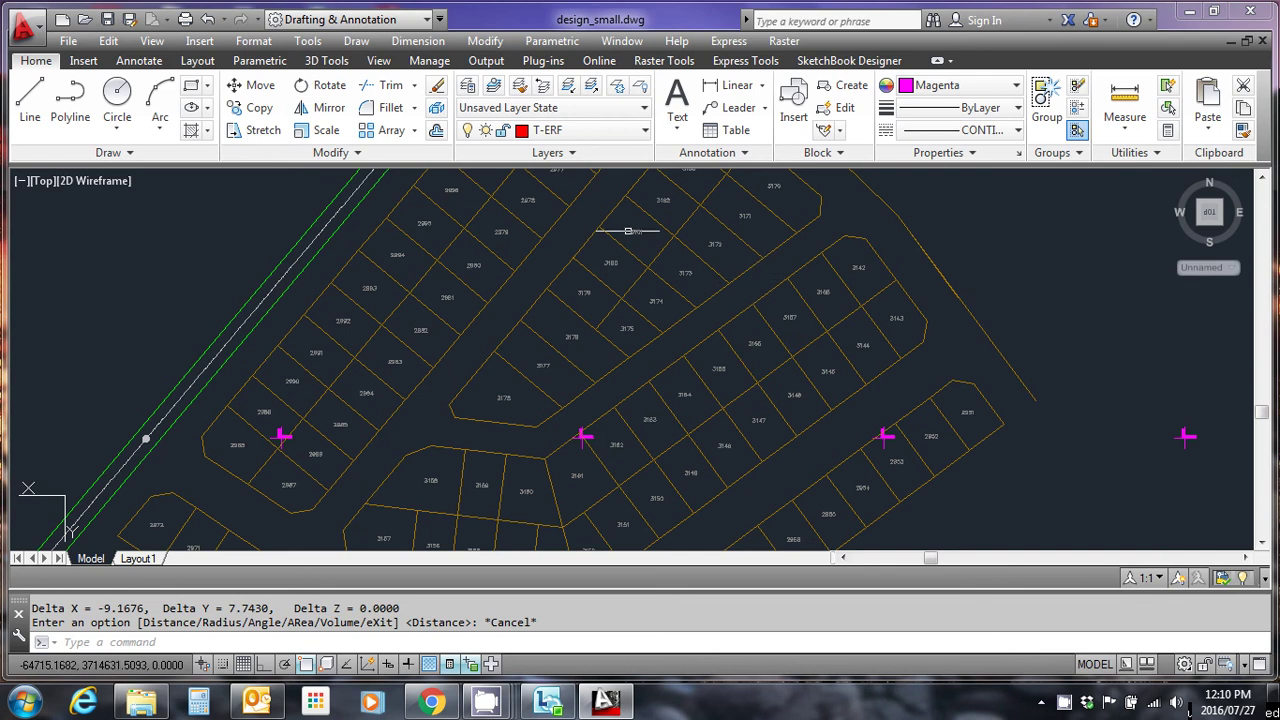
Offset the upper road edge line 5 units toward the road.
{"action": "left_click", "coordinate": [437, 132]}
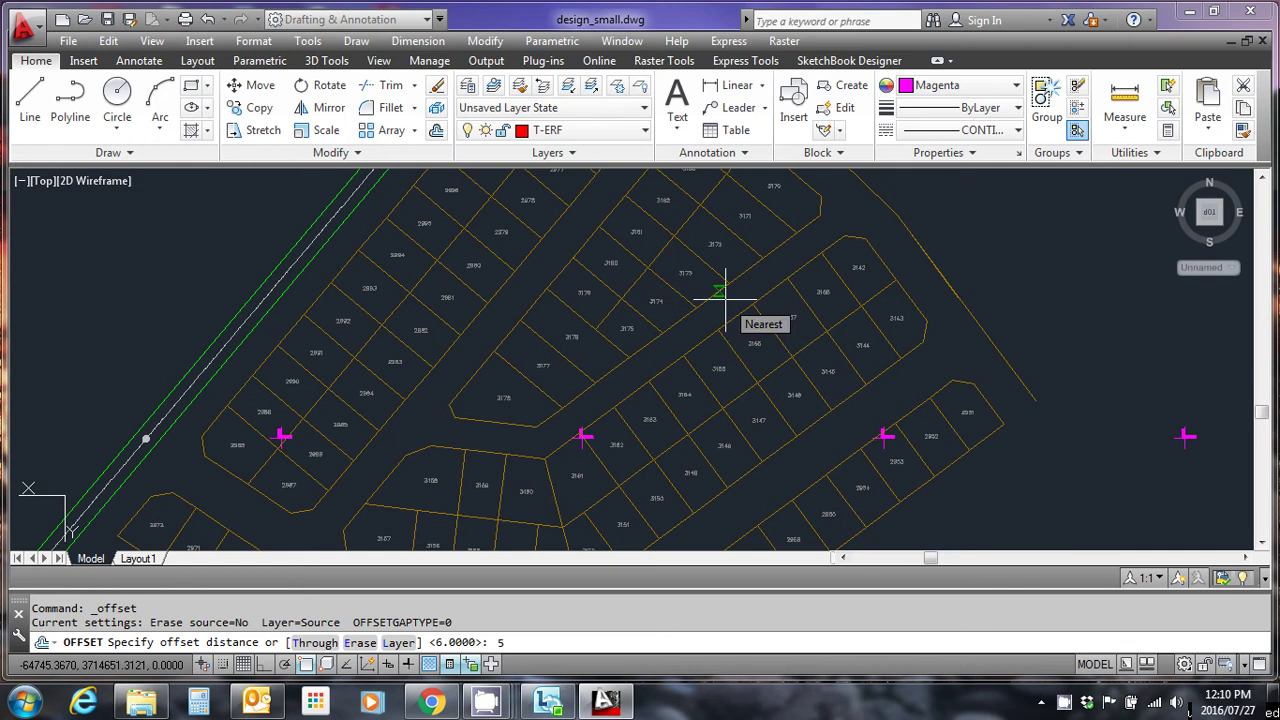
{"action": "key", "text": "Return"}
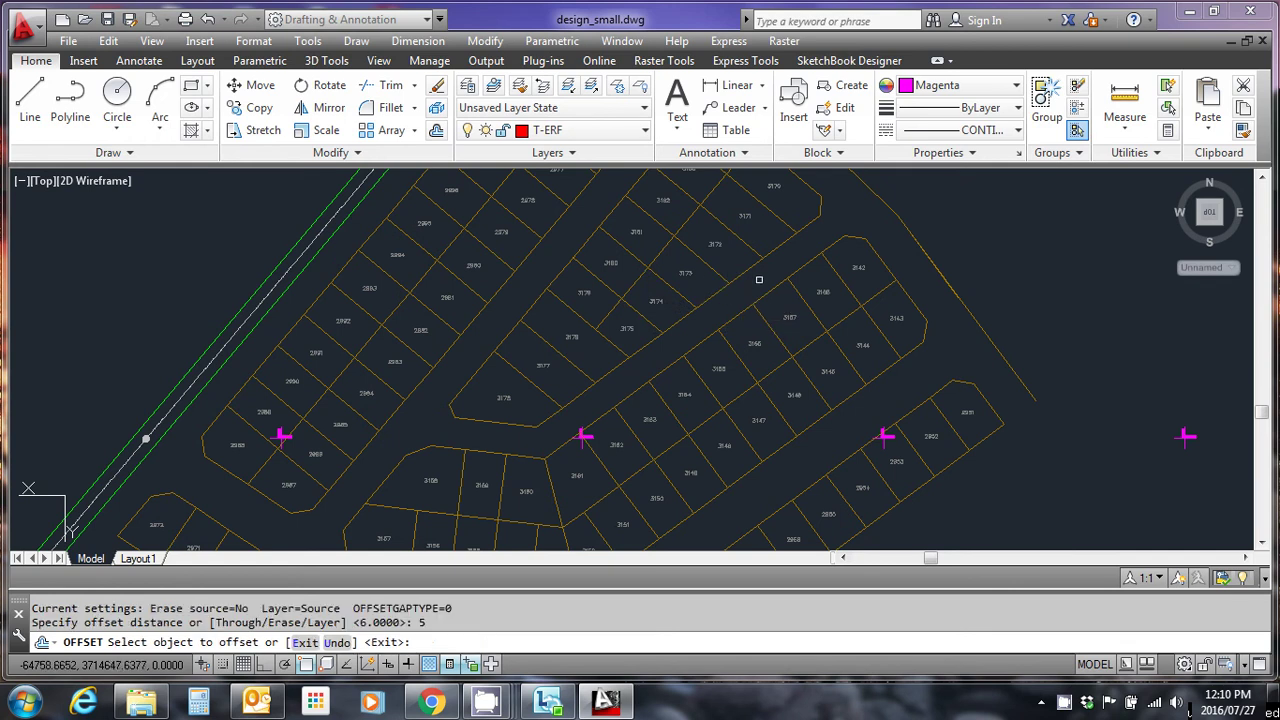
{"action": "left_click", "coordinate": [766, 293]}
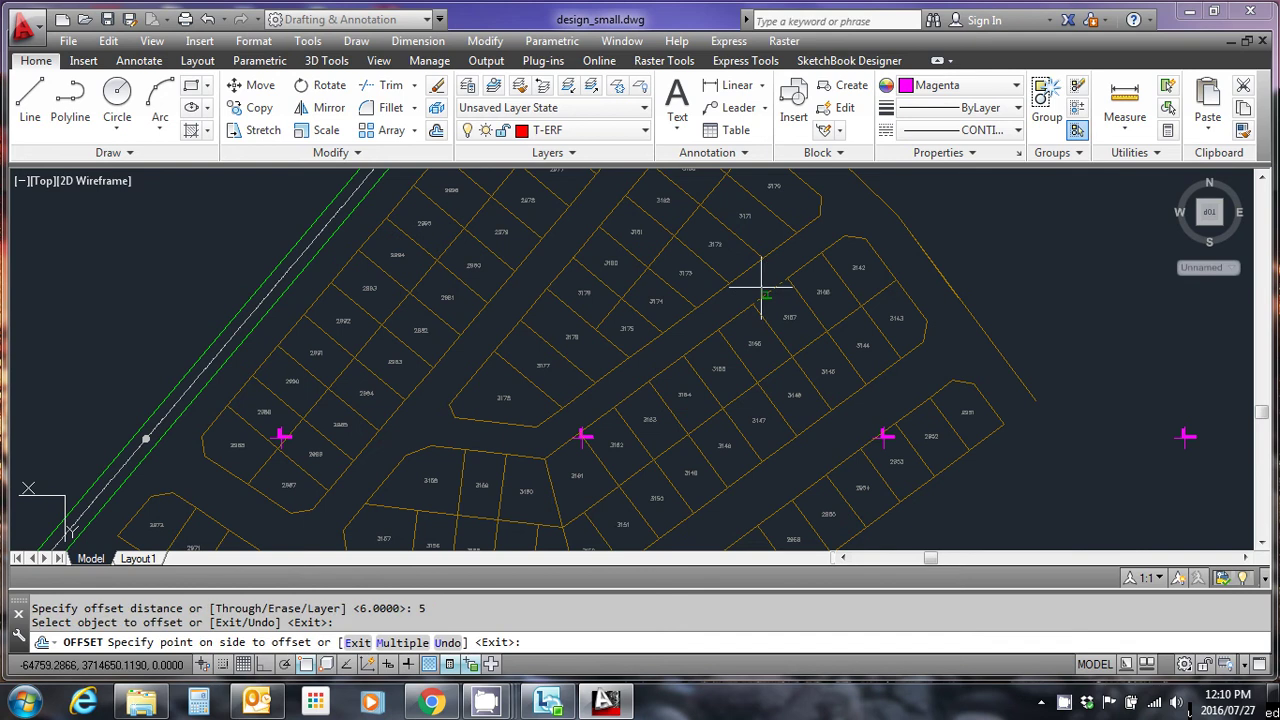
{"action": "left_click", "coordinate": [754, 279]}
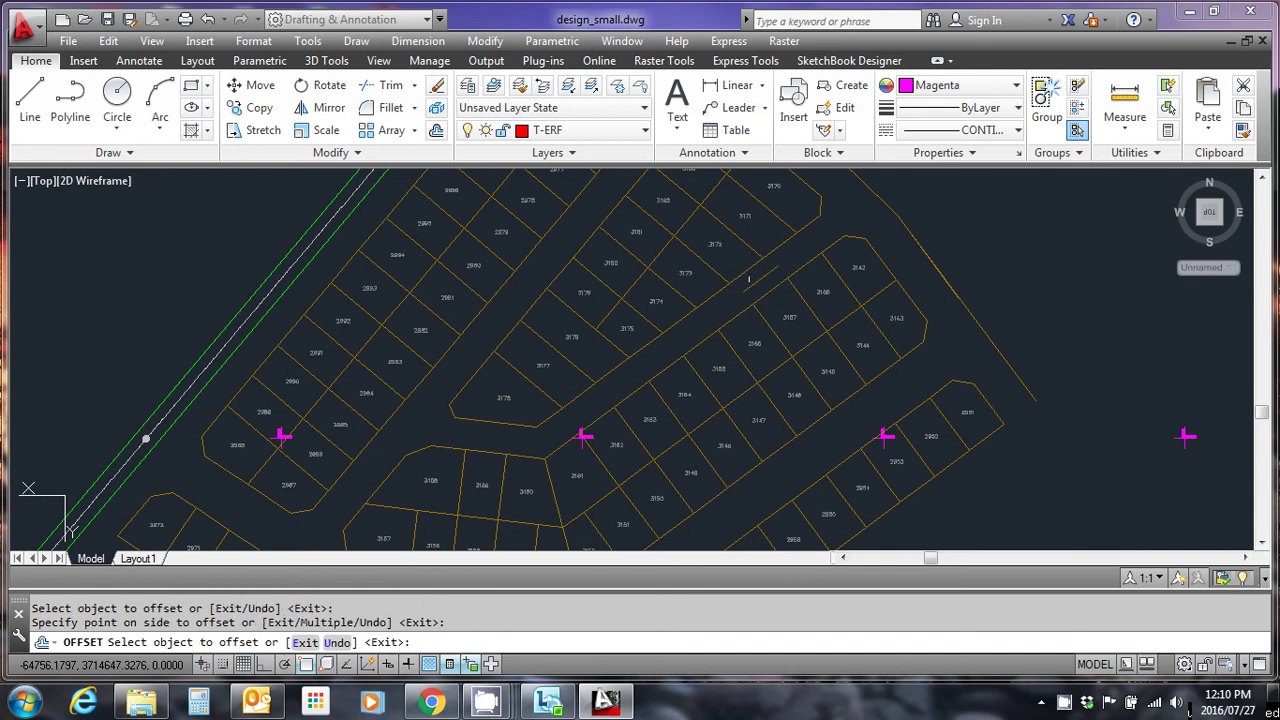
{"action": "key", "text": "Escape"}
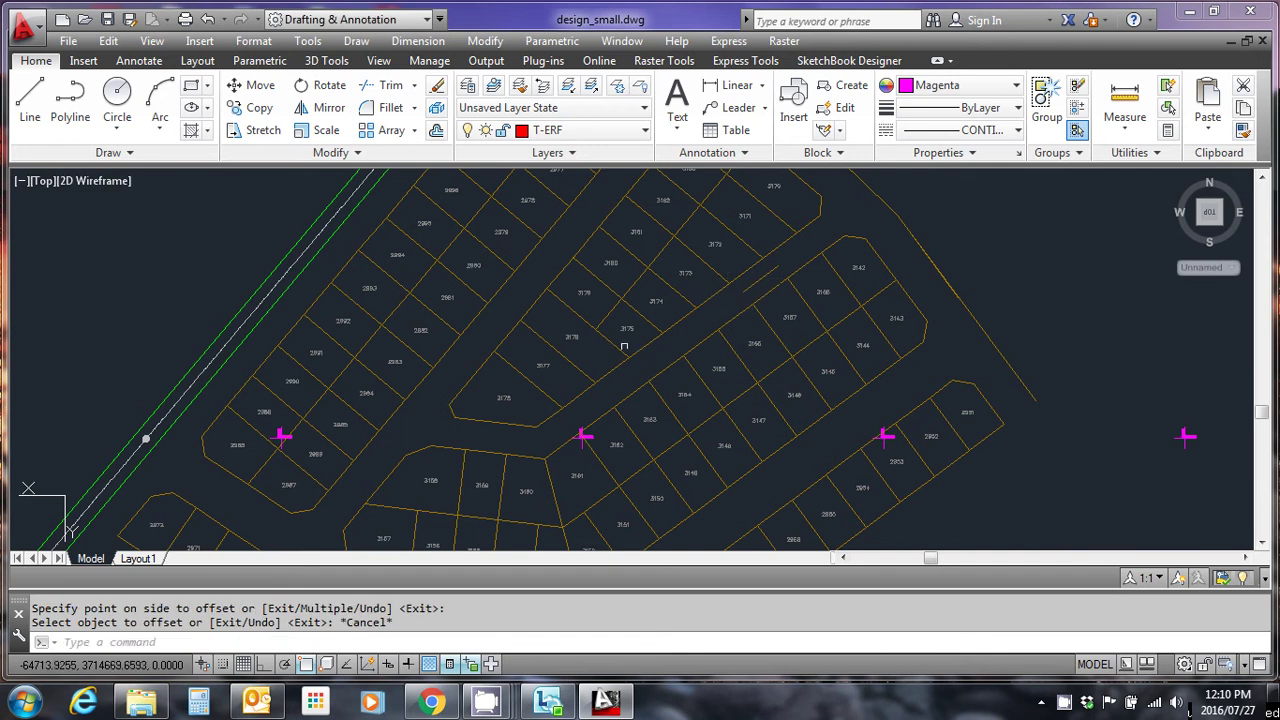
Offset the lower road boundary 5 units upward into the road.
{"action": "middle_click_drag", "start_coordinate": [631, 338], "coordinate": [740, 239]}
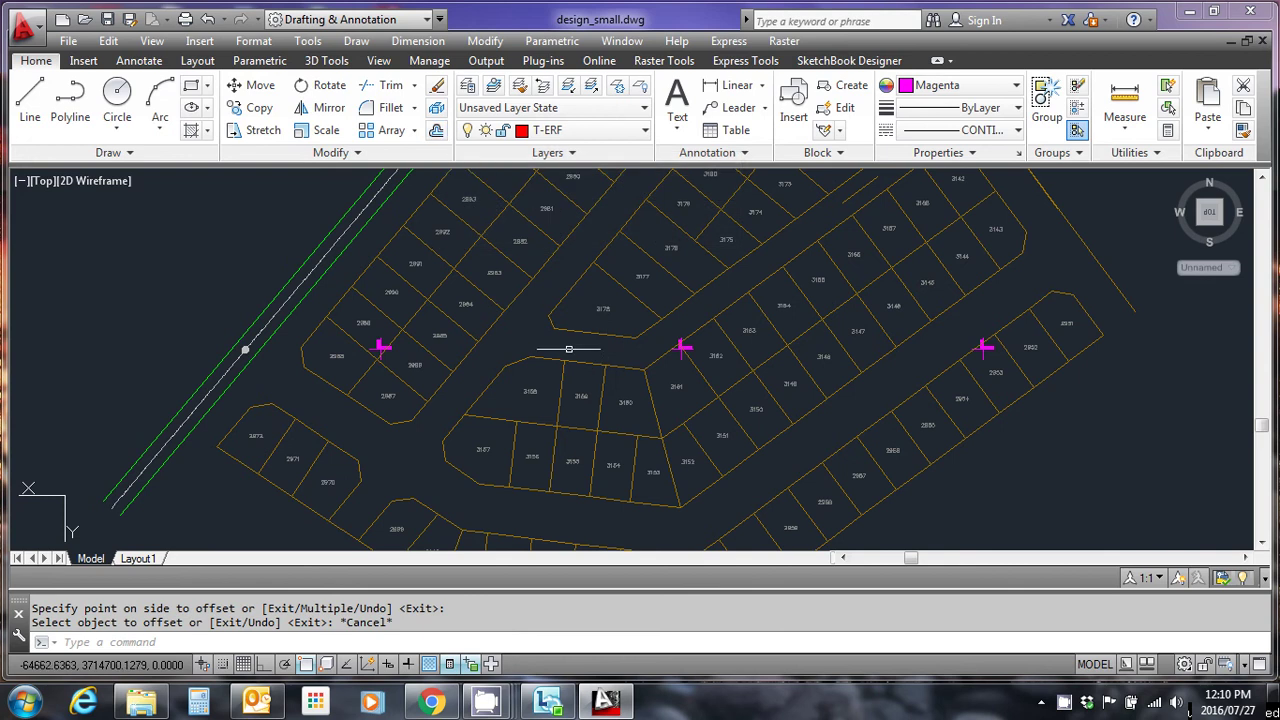
{"action": "type", "text": "5"}
{"action": "key", "text": "Return"}
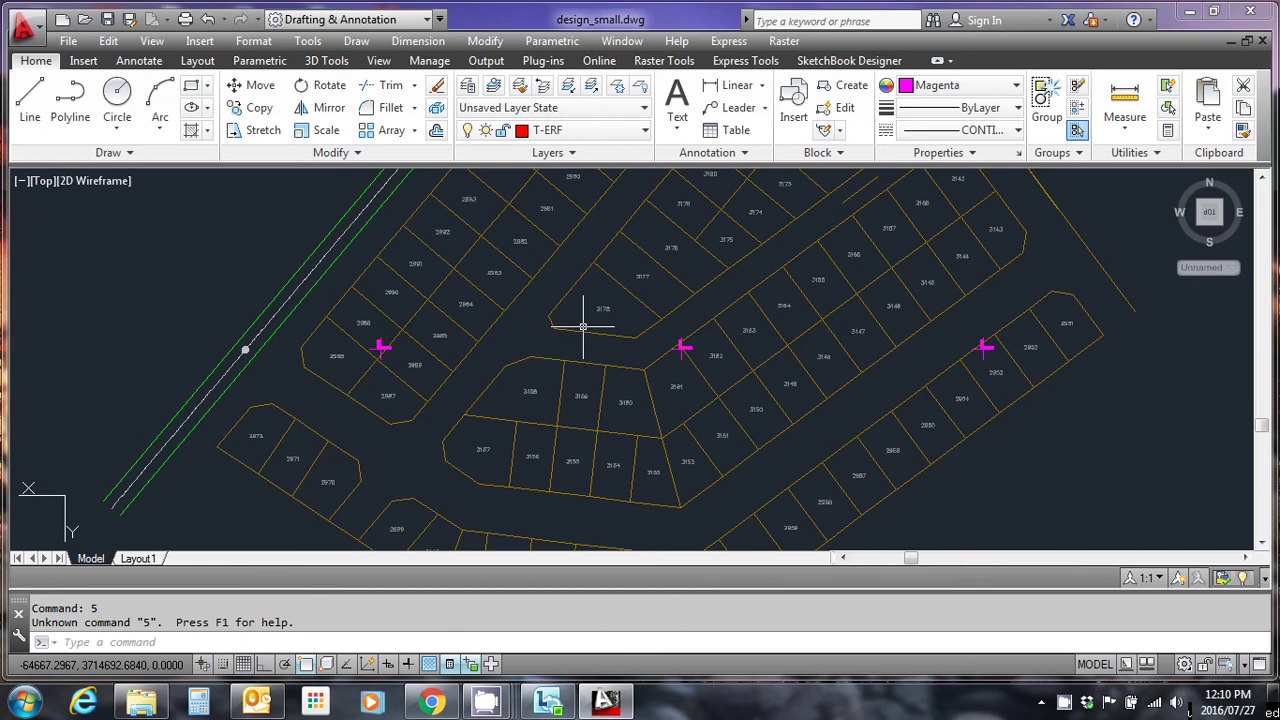
{"action": "left_click", "coordinate": [436, 132]}
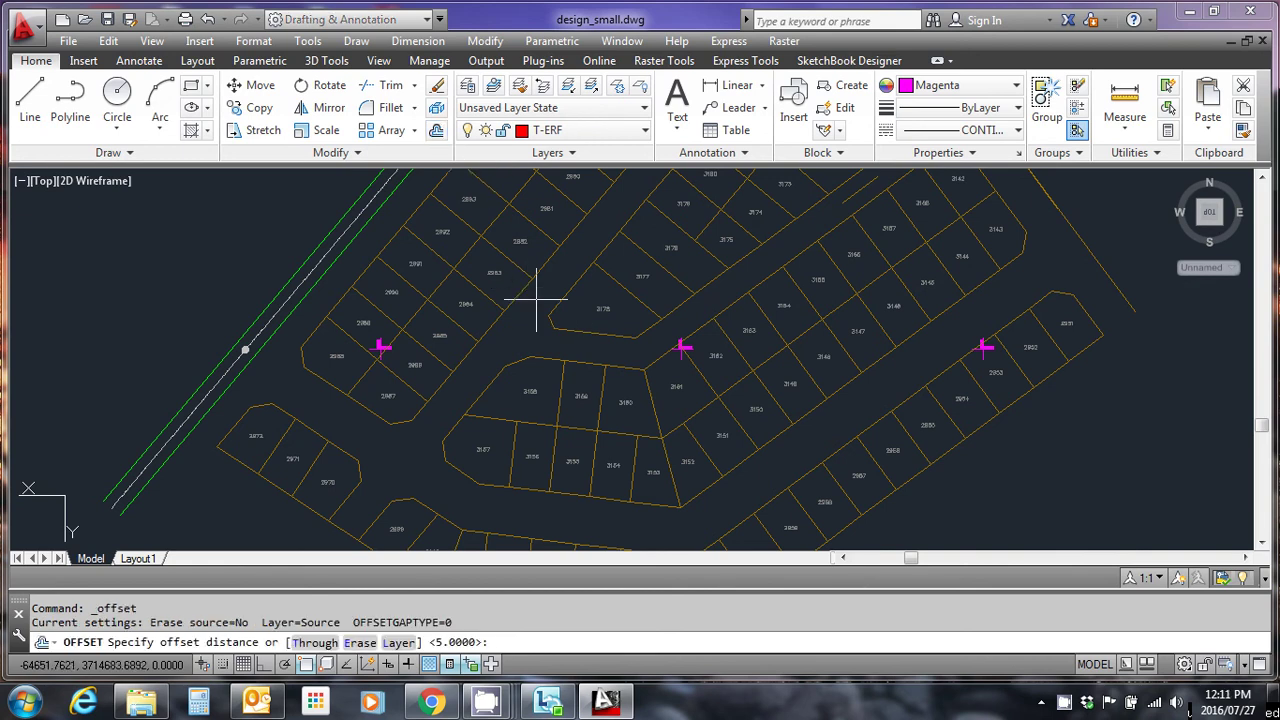
{"action": "key", "text": "Return"}
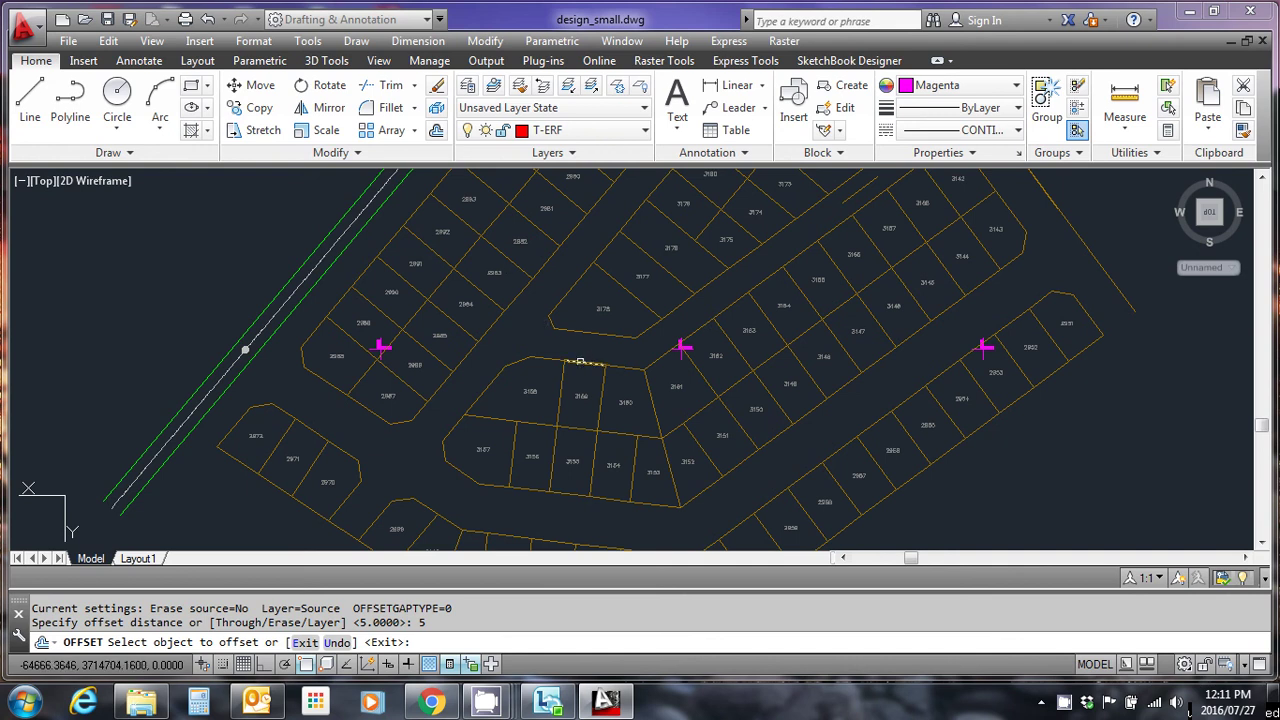
{"action": "left_click", "coordinate": [580, 361]}
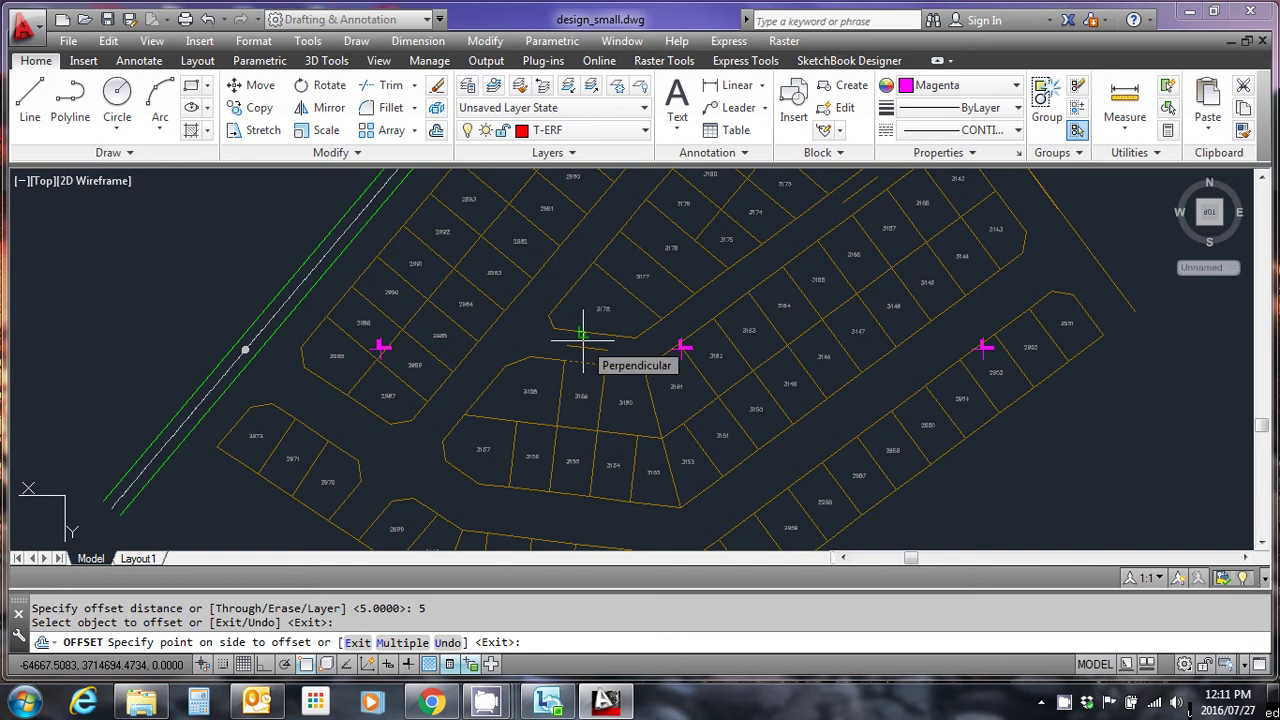
{"action": "left_click", "coordinate": [583, 340]}
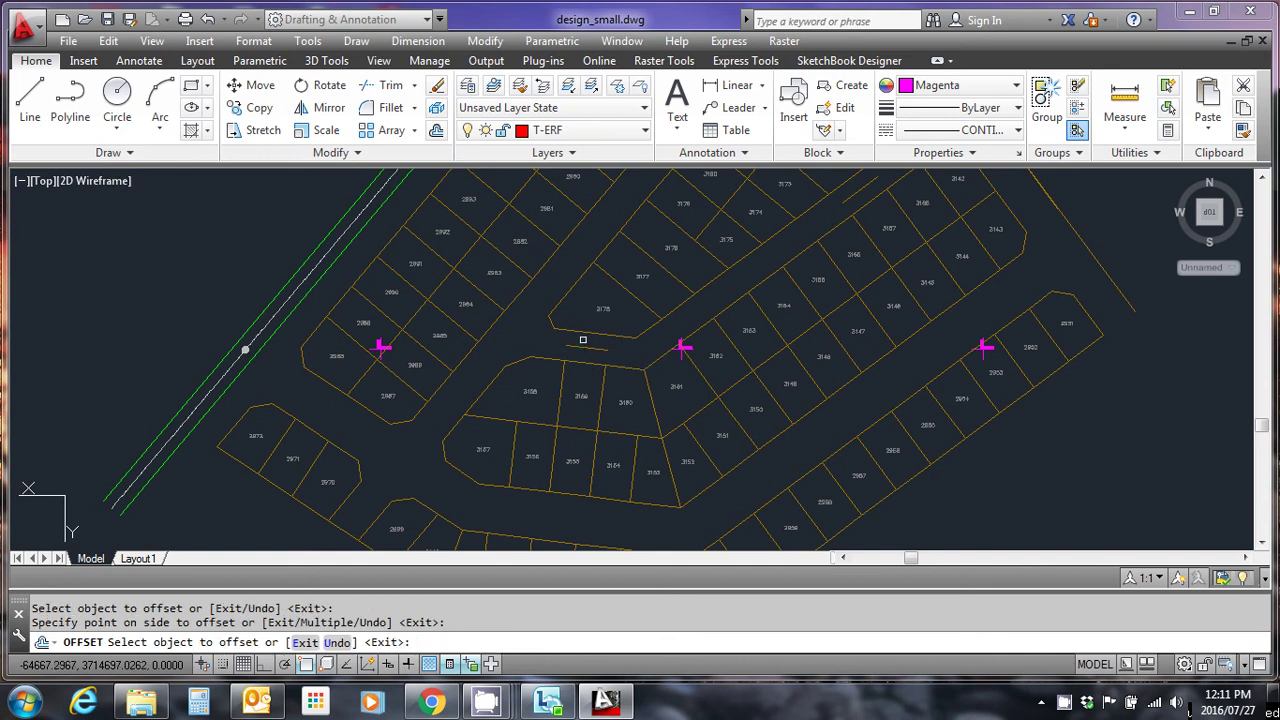
{"action": "right_click", "coordinate": [584, 341]}
{"action": "key", "text": "Escape"}
{"action": "key", "text": "Escape"}
Offset the road line beside the northern parcels by 6 units.
{"action": "middle_click_drag", "start_coordinate": [620, 352], "coordinate": [603, 460]}
{"action": "left_click", "coordinate": [586, 277]}
{"action": "key", "text": "Escape"}
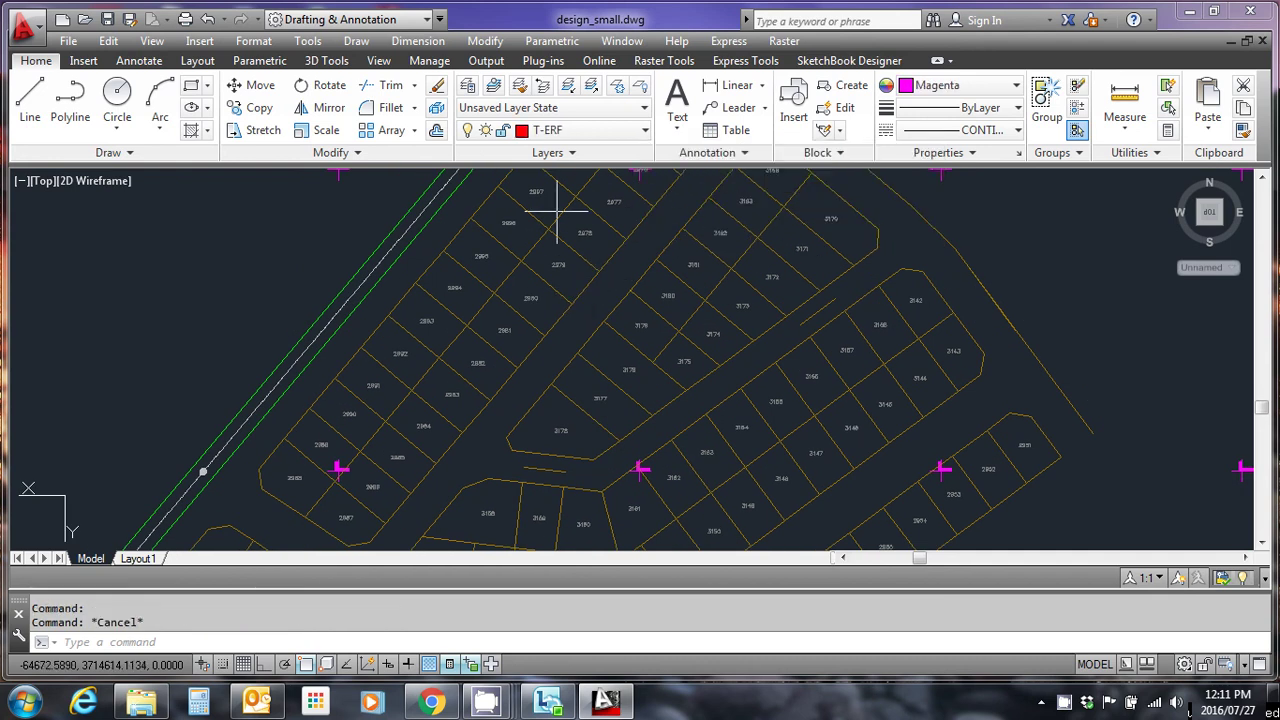
{"action": "left_click", "coordinate": [436, 130]}
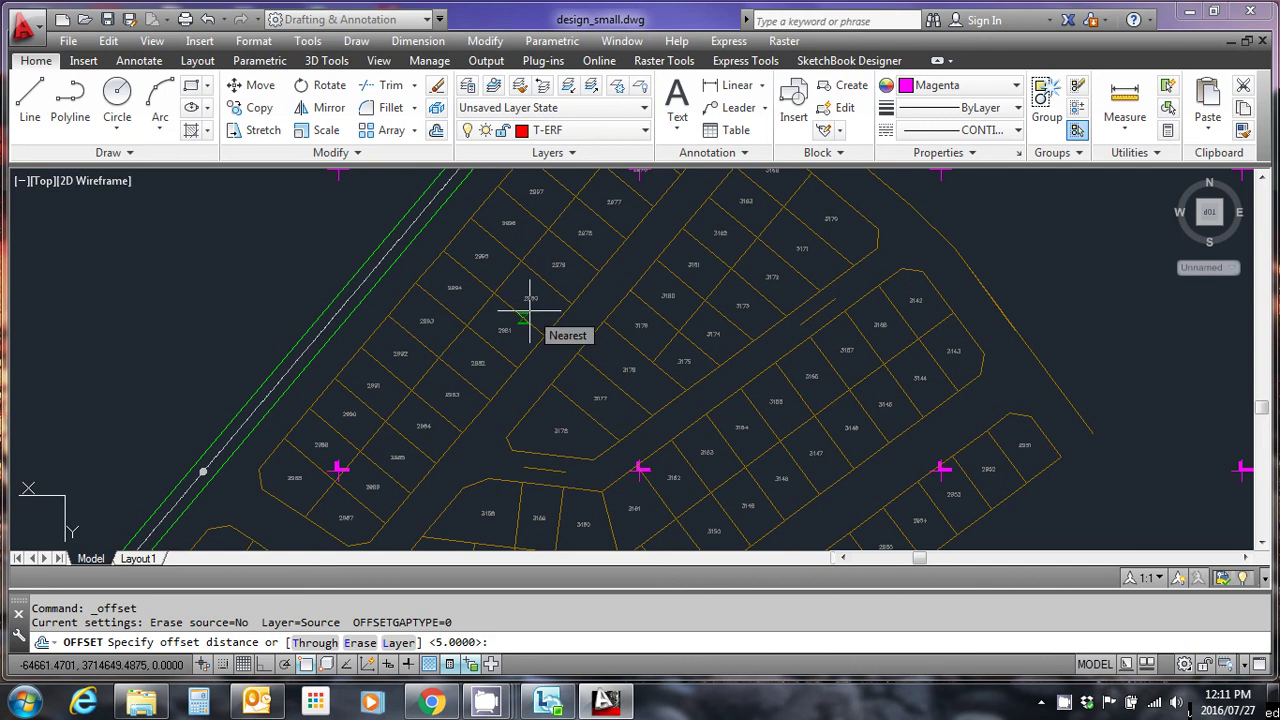
{"action": "type", "text": "6"}
{"action": "key", "text": "Return"}
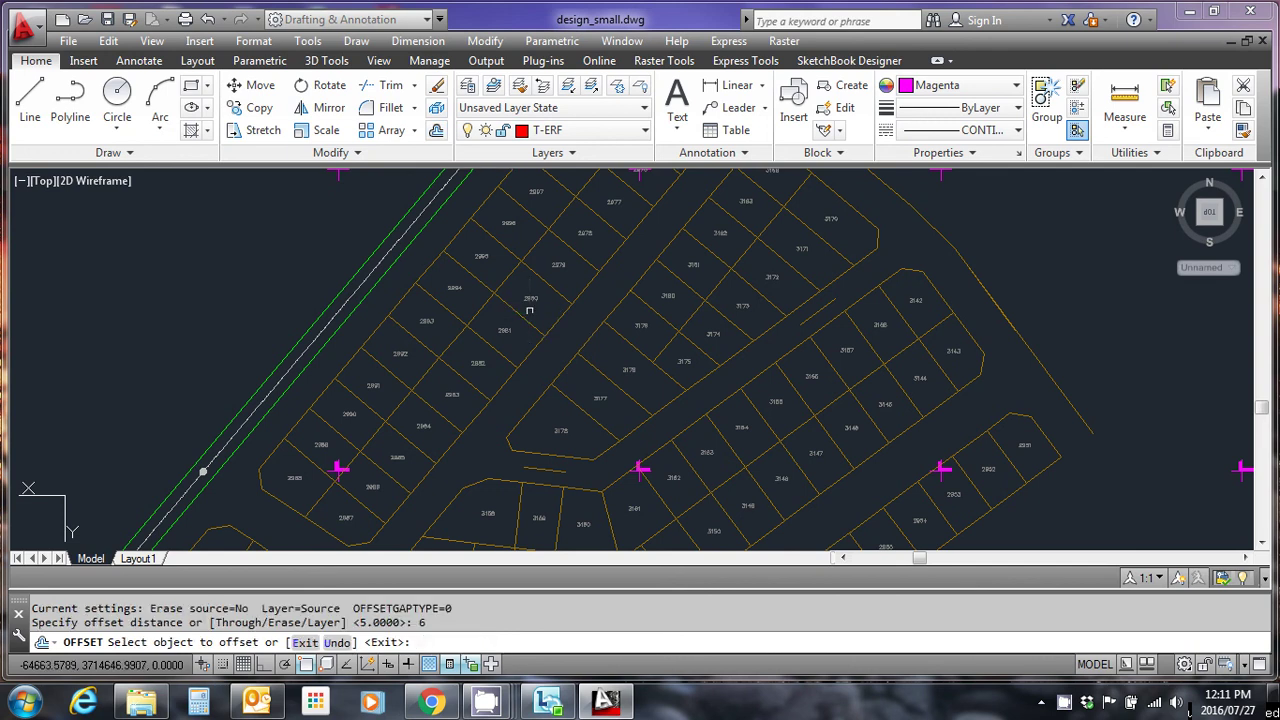
{"action": "left_click", "coordinate": [560, 317]}
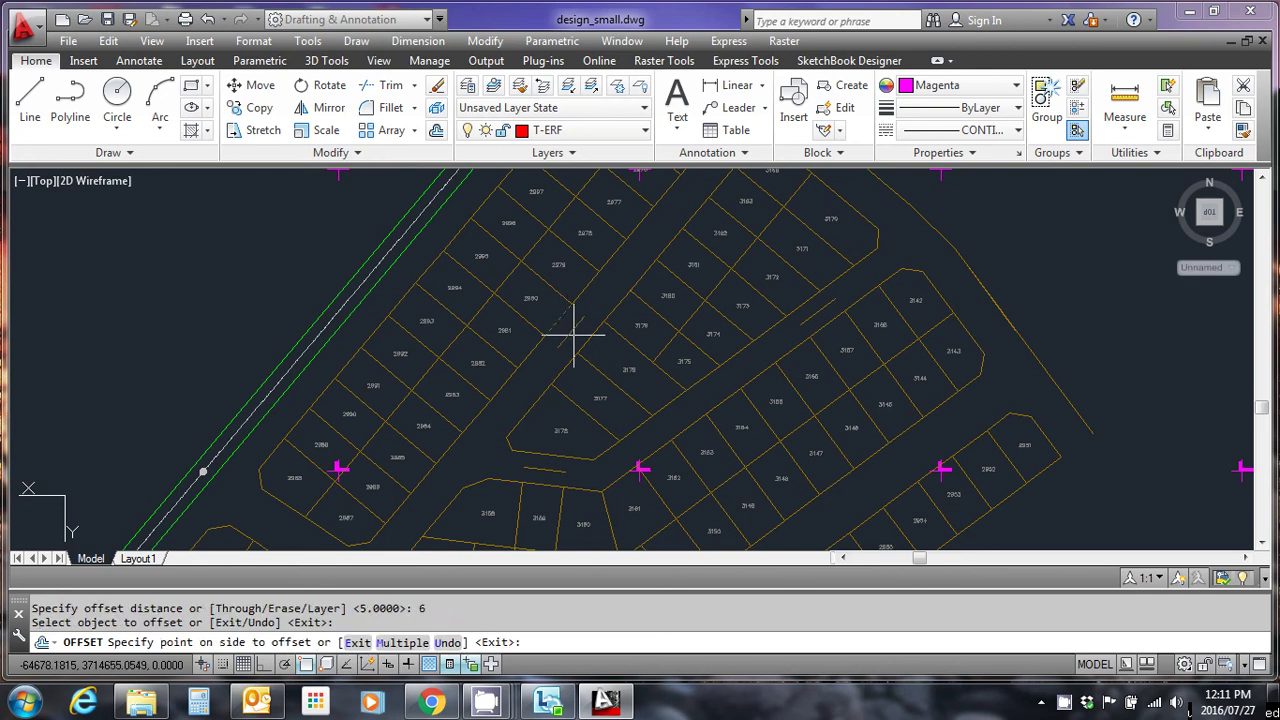
{"action": "left_click", "coordinate": [576, 333]}
{"action": "right_click", "coordinate": [576, 338]}
{"action": "left_click", "coordinate": [585, 348]}
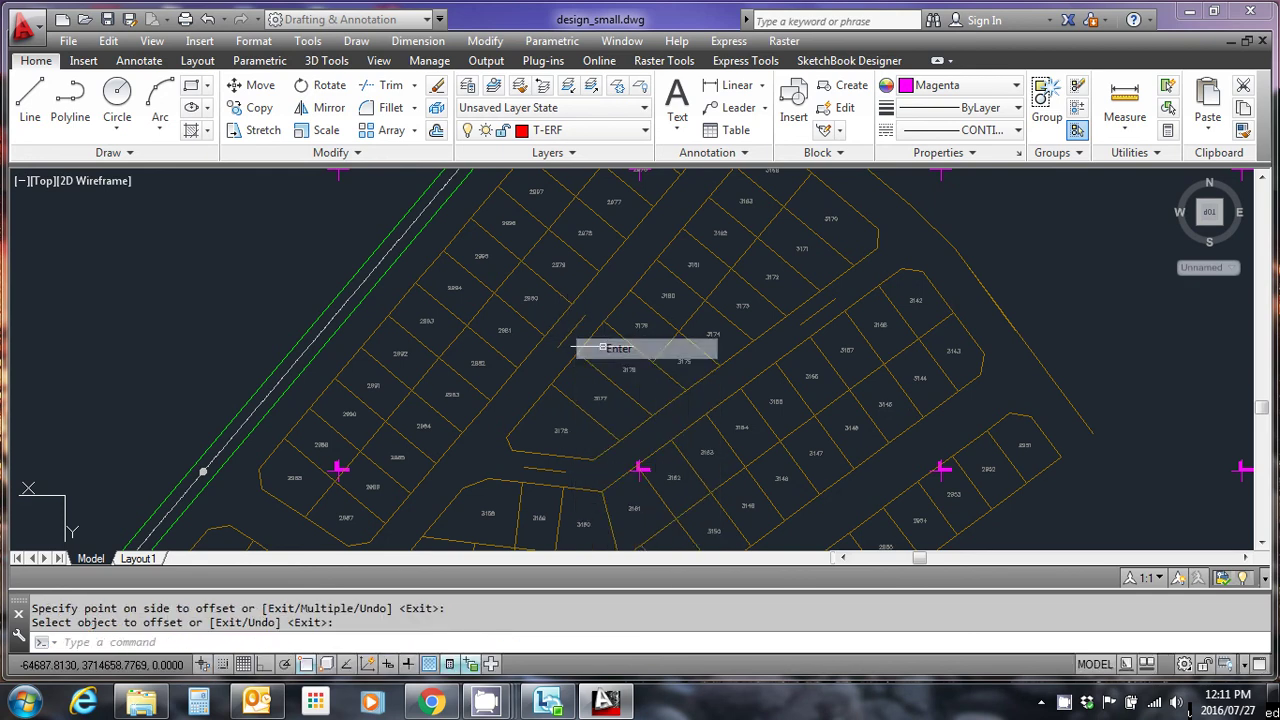
{"action": "key", "text": "Escape"}
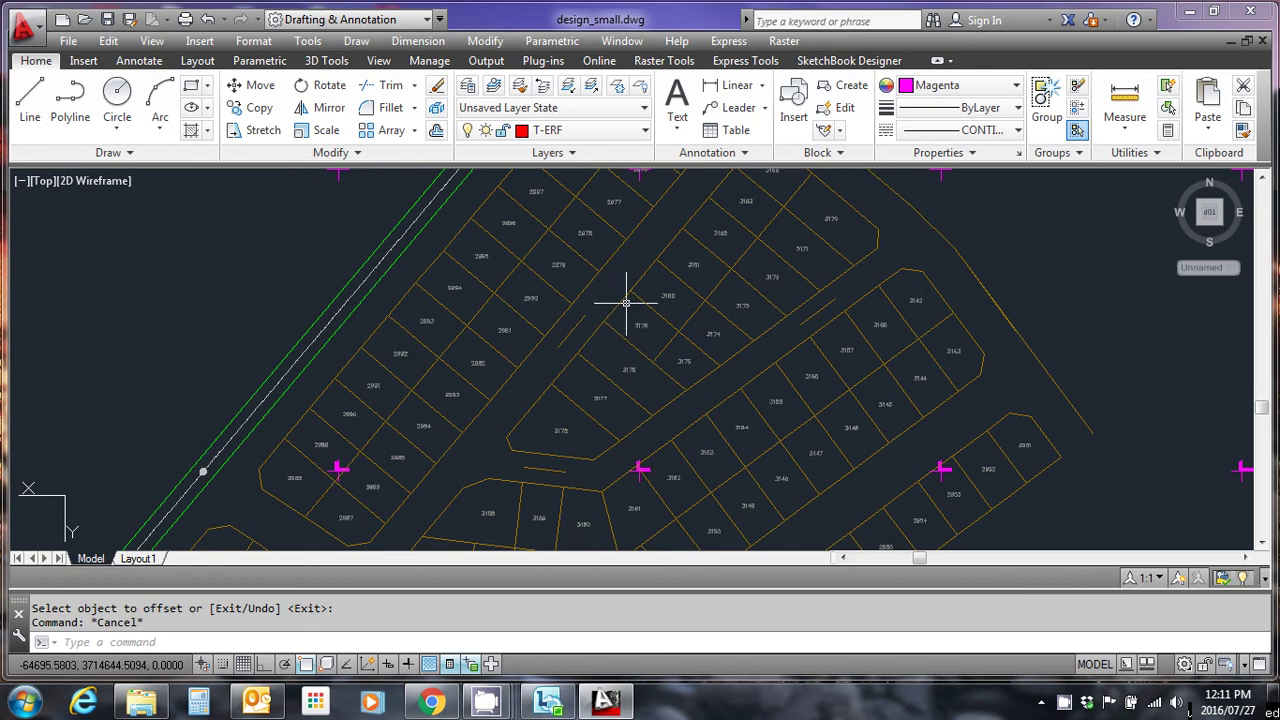
Extend the short parcel road line to the diagonal and parcel boundary edges.
{"action": "left_click", "coordinate": [414, 87]}
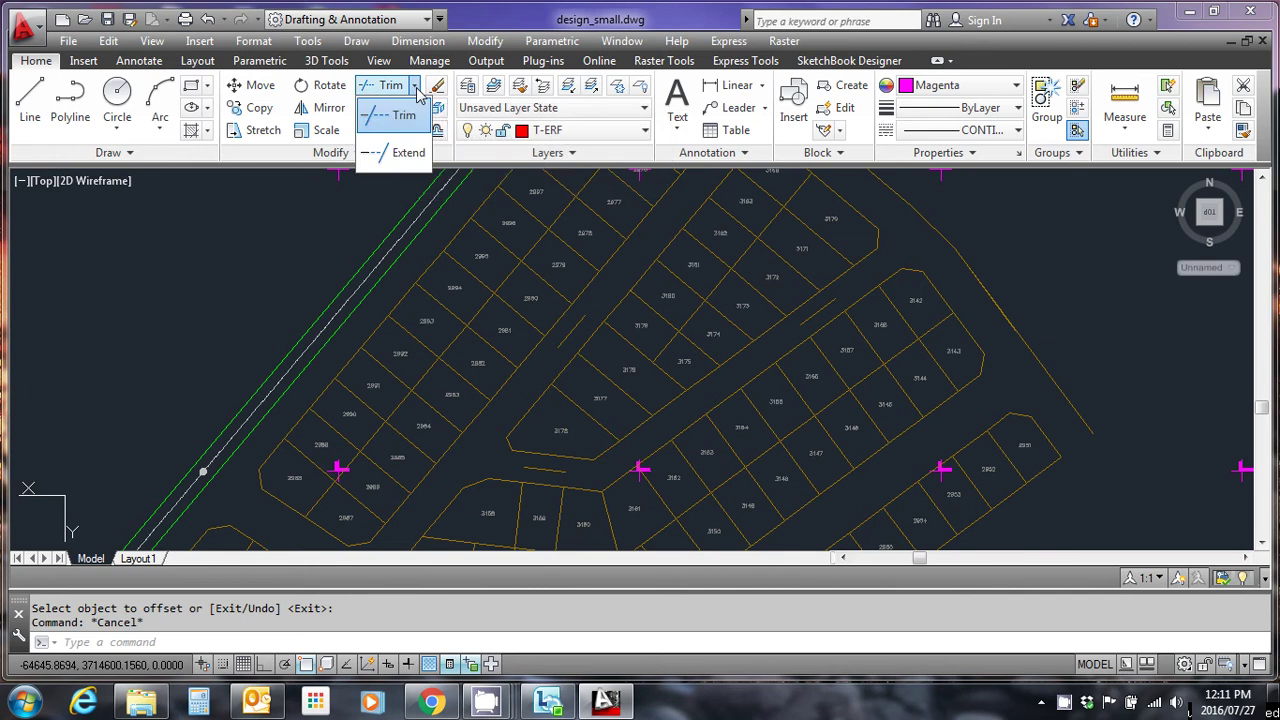
{"action": "left_click", "coordinate": [395, 155]}
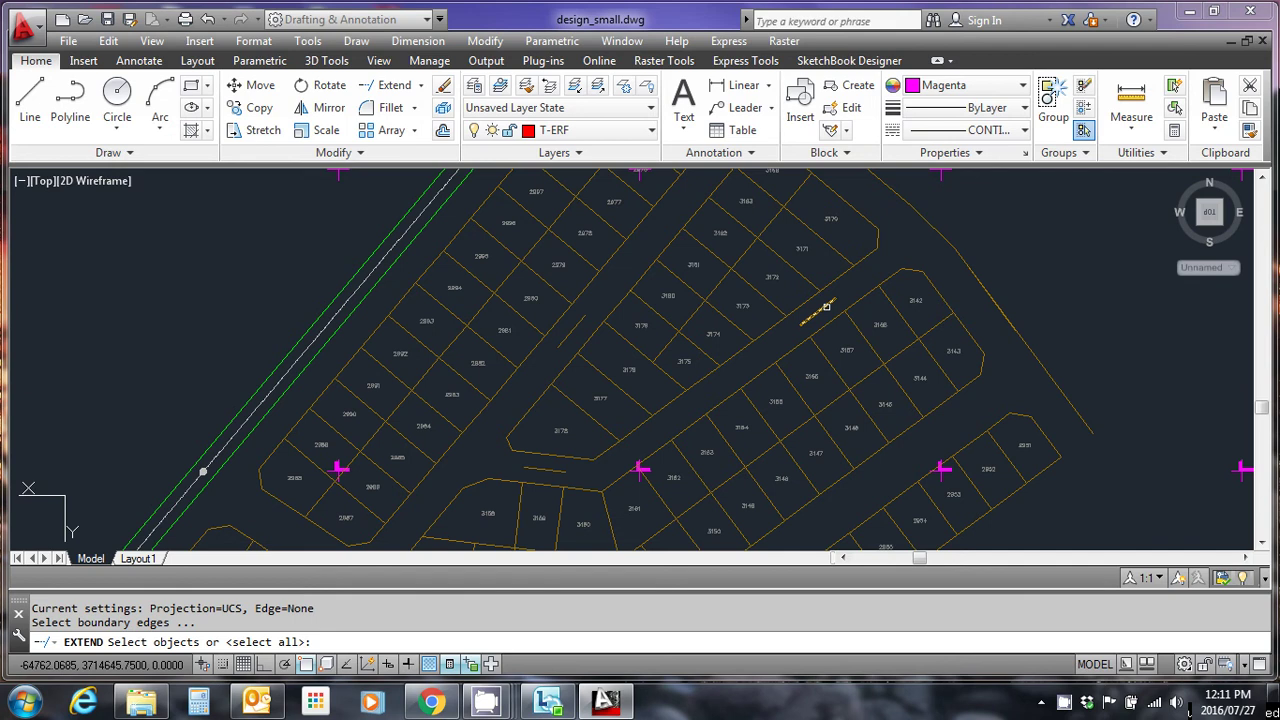
{"action": "left_click", "coordinate": [826, 306]}
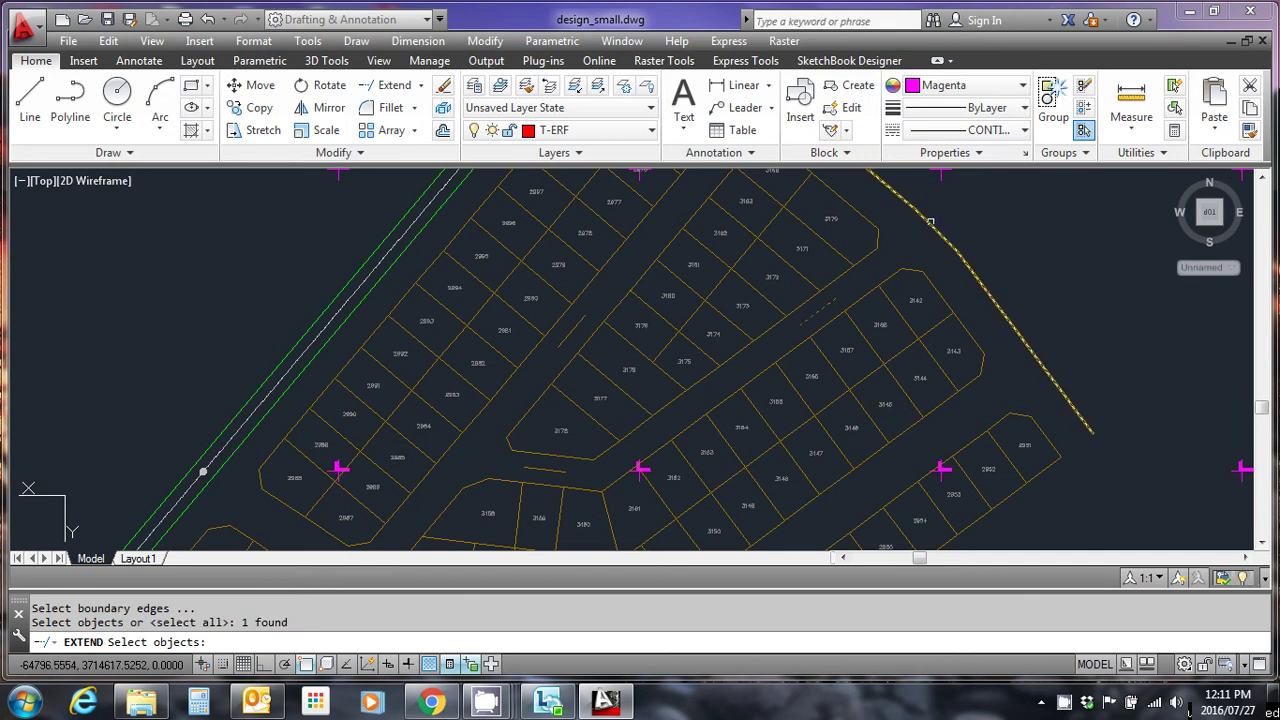
{"action": "left_click", "coordinate": [928, 222]}
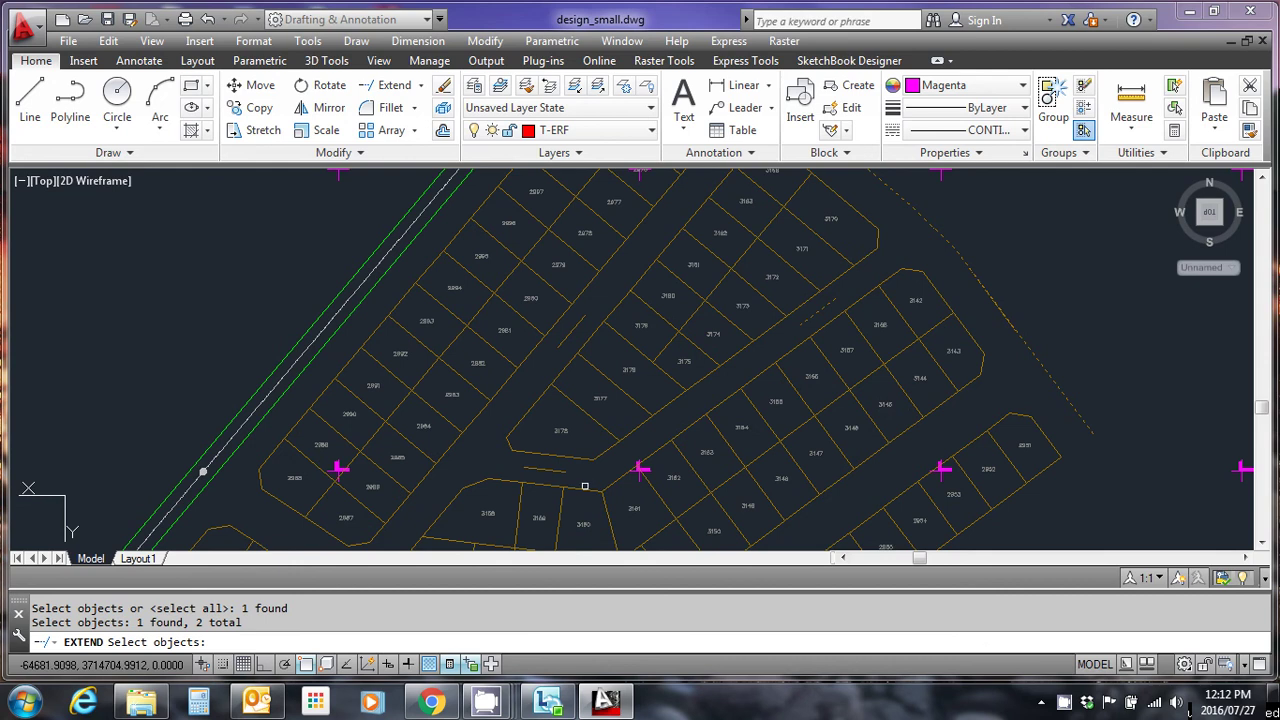
{"action": "left_click", "coordinate": [558, 487]}
{"action": "left_click", "coordinate": [552, 486]}
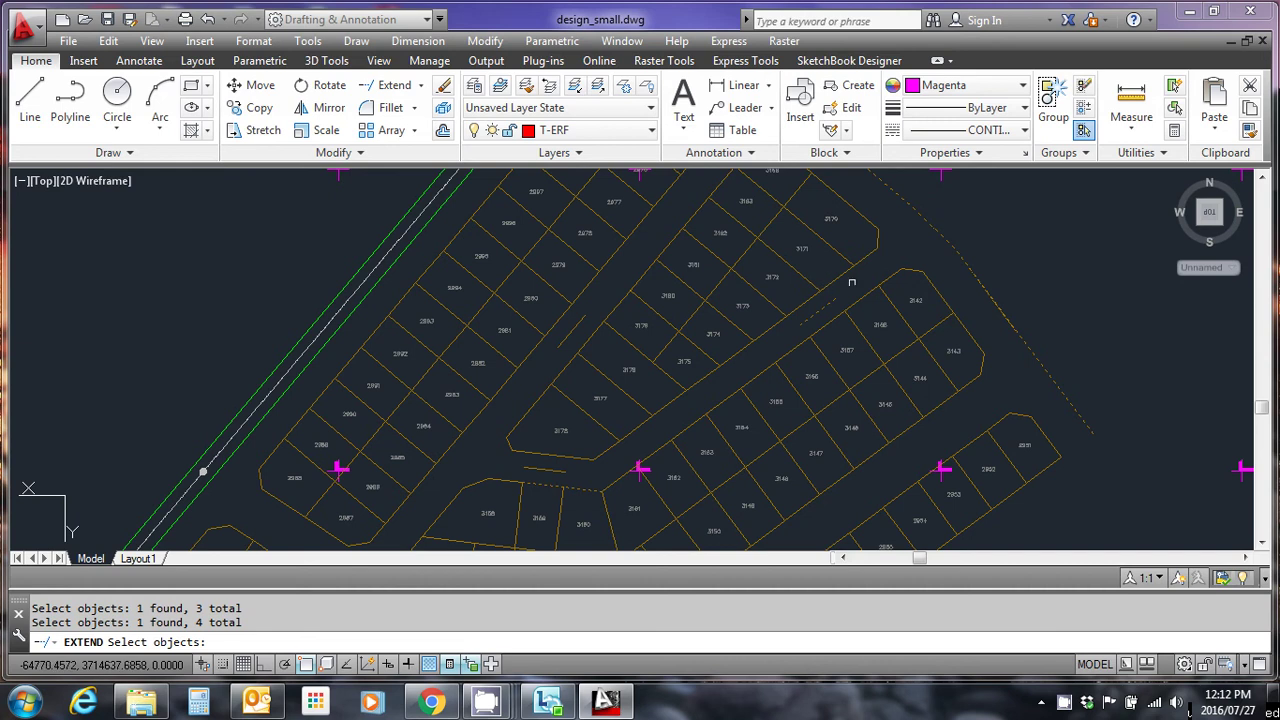
{"action": "key", "text": "Return"}
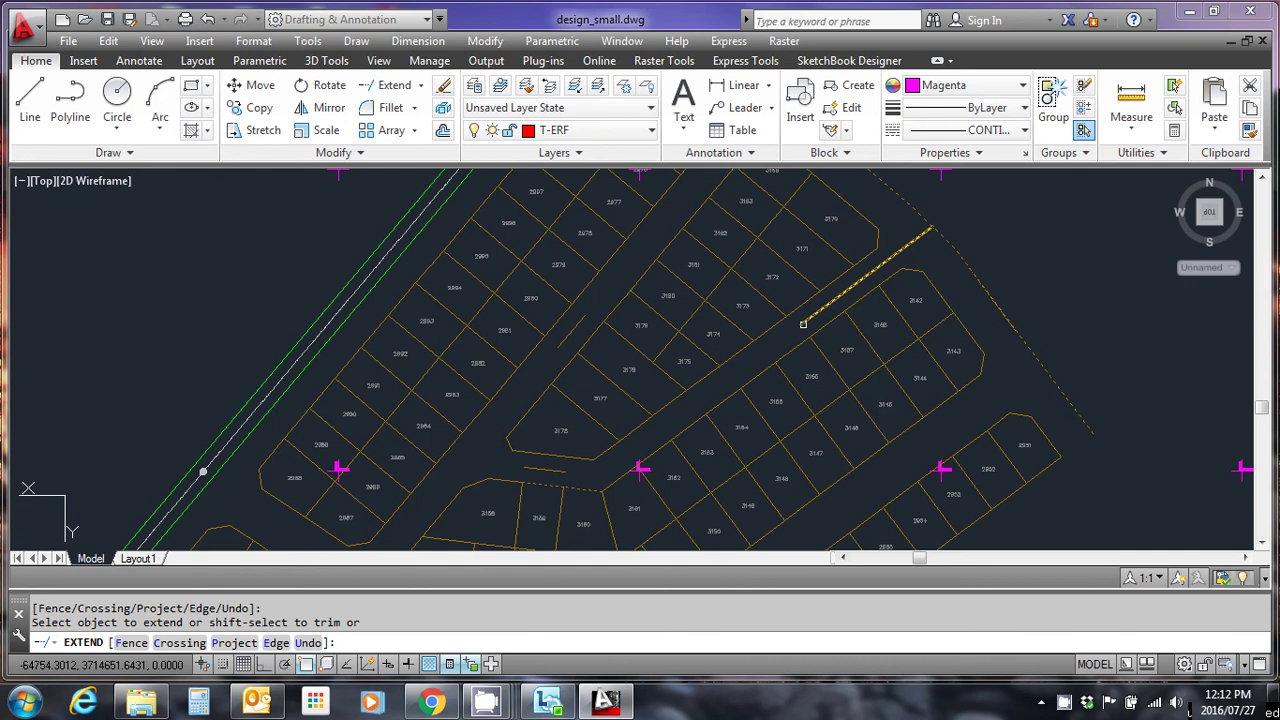
{"action": "left_click", "coordinate": [802, 324]}
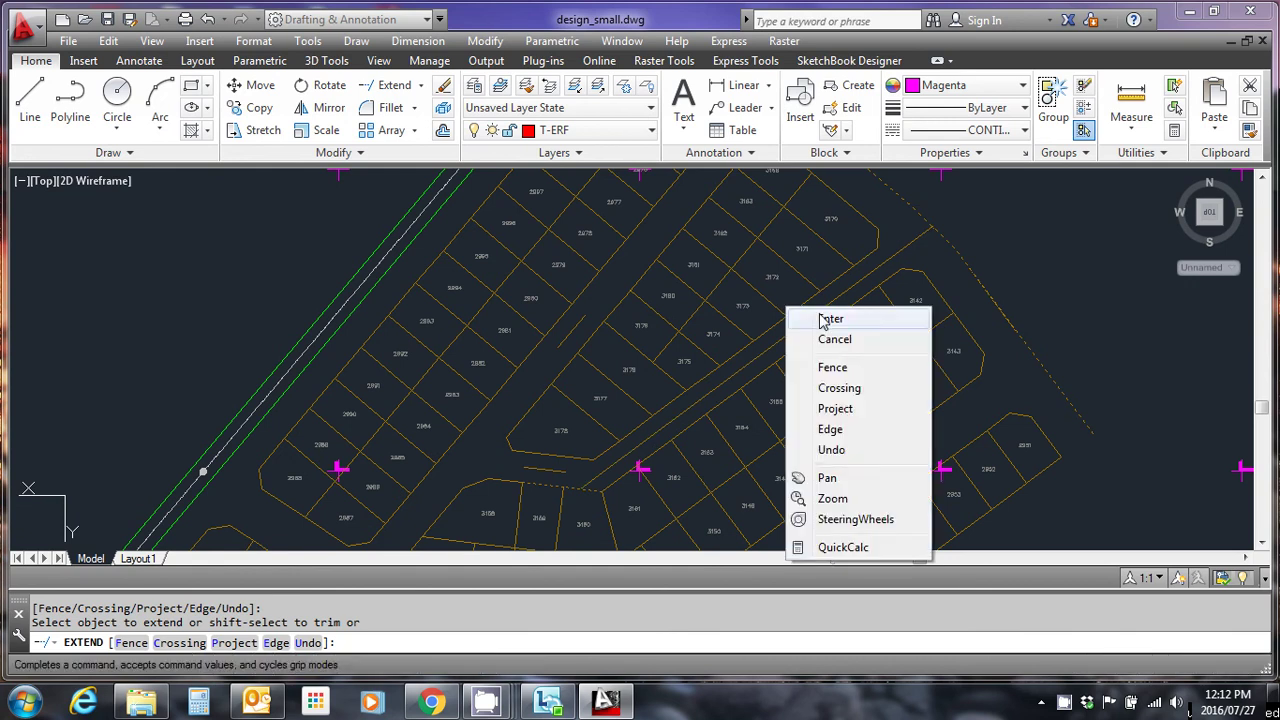
{"action": "left_click", "coordinate": [824, 320]}
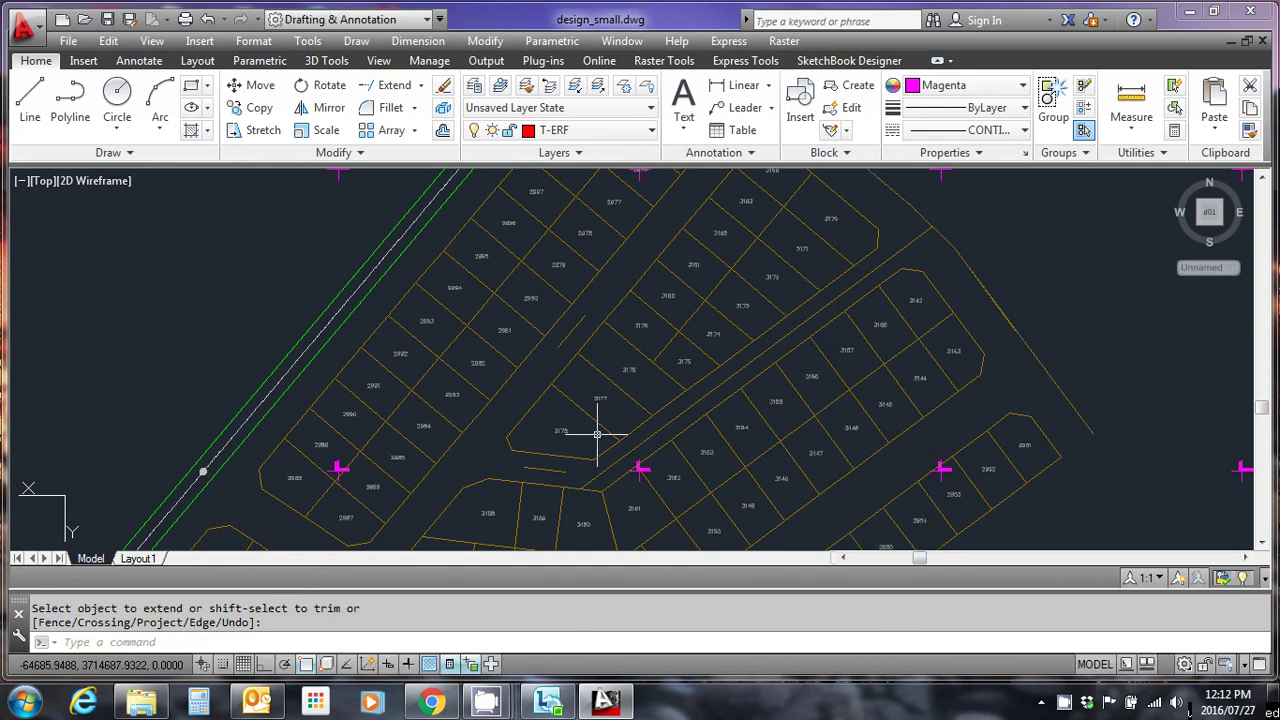
{"action": "key", "text": "Escape"}
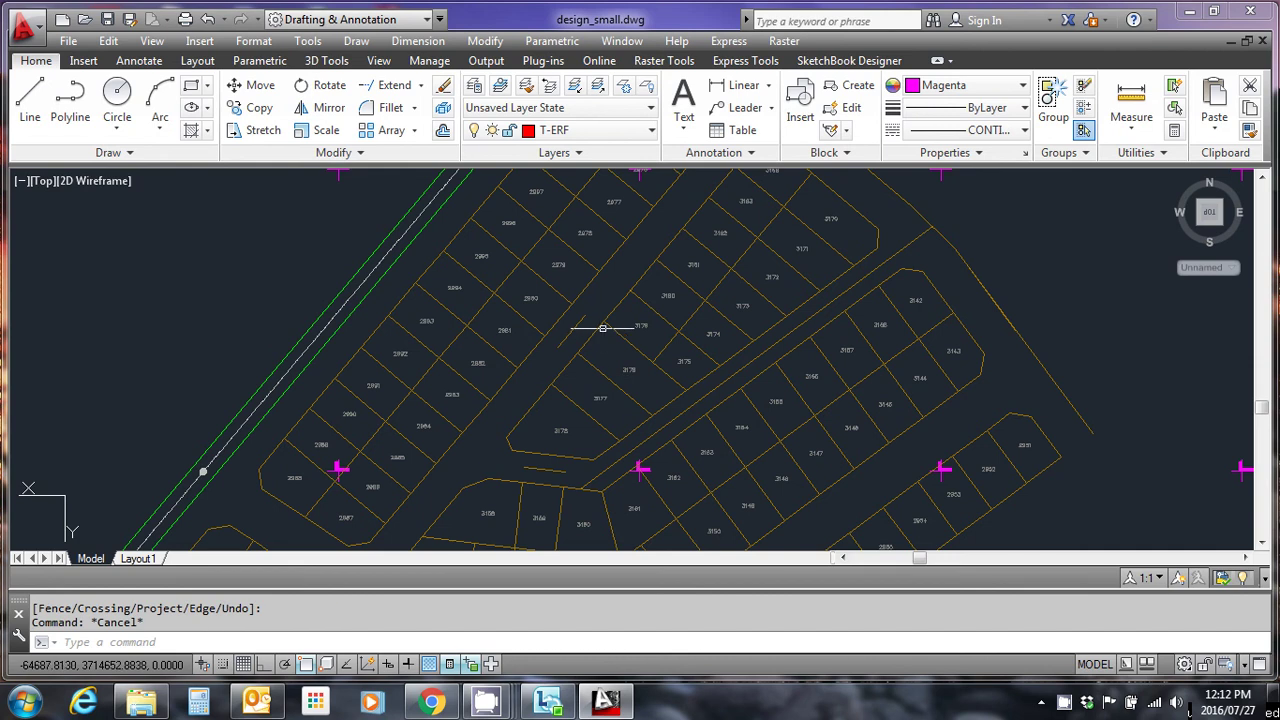
Extend the short diagonal line both up-right and down-left to the outer boundaries.
{"action": "scroll", "coordinate": [602, 328], "scroll_direction": "down", "scroll_amount": 2}
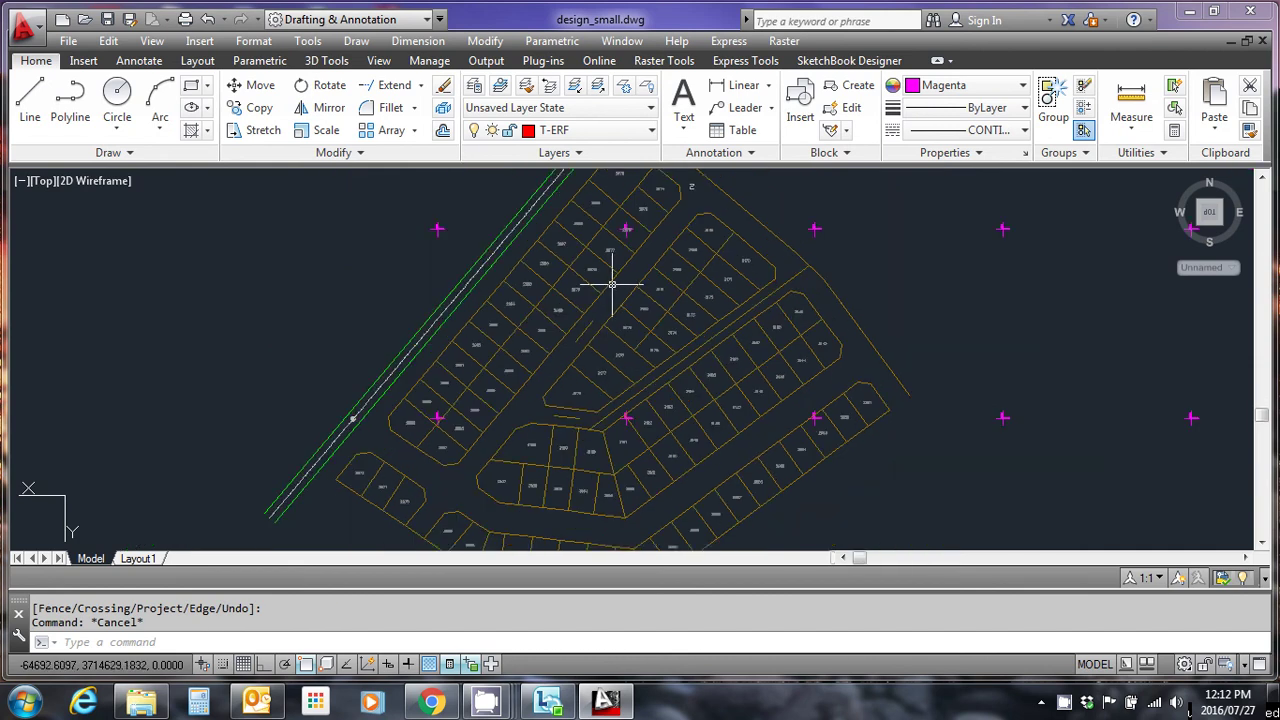
{"action": "left_click", "coordinate": [393, 85]}
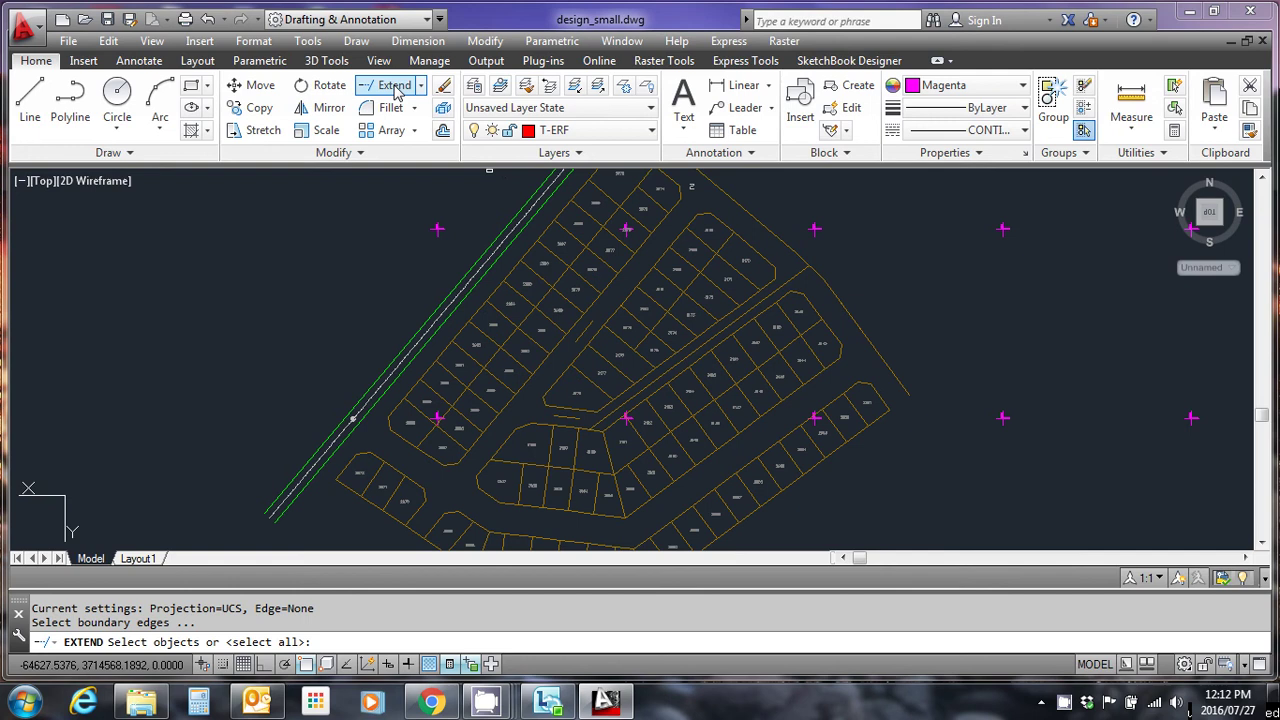
{"action": "left_click", "coordinate": [585, 333]}
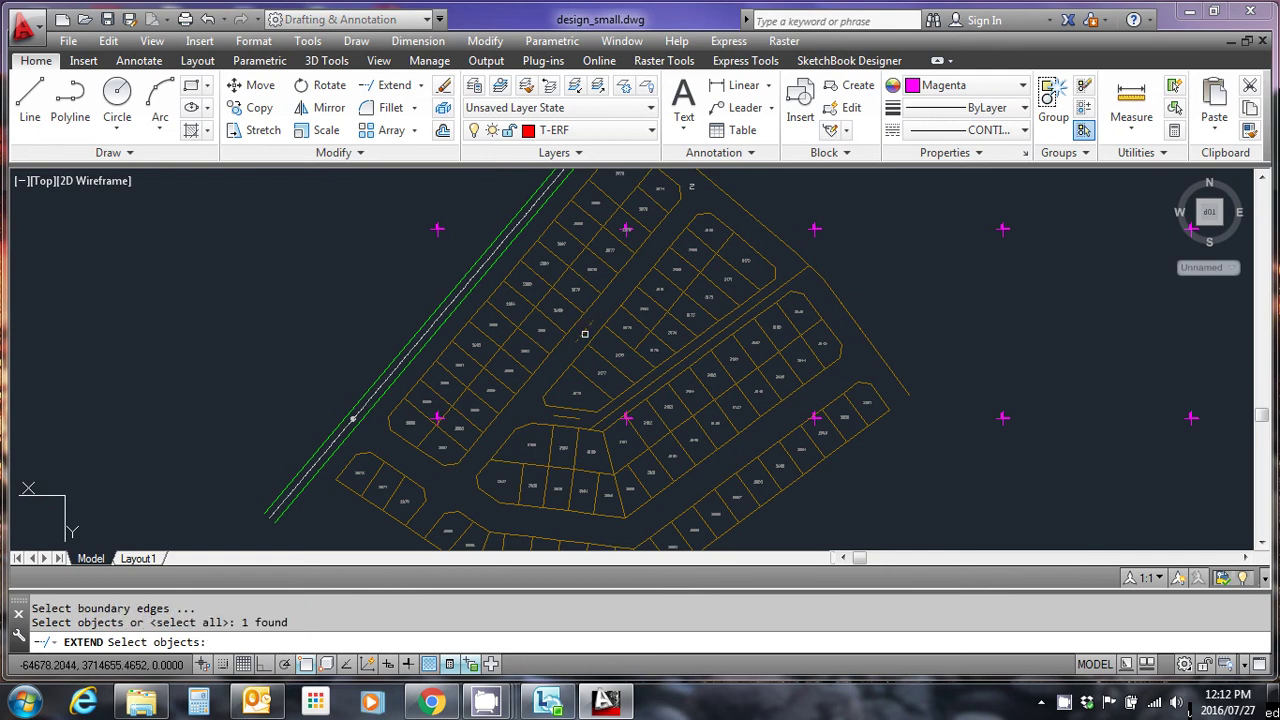
{"action": "left_click", "coordinate": [710, 181]}
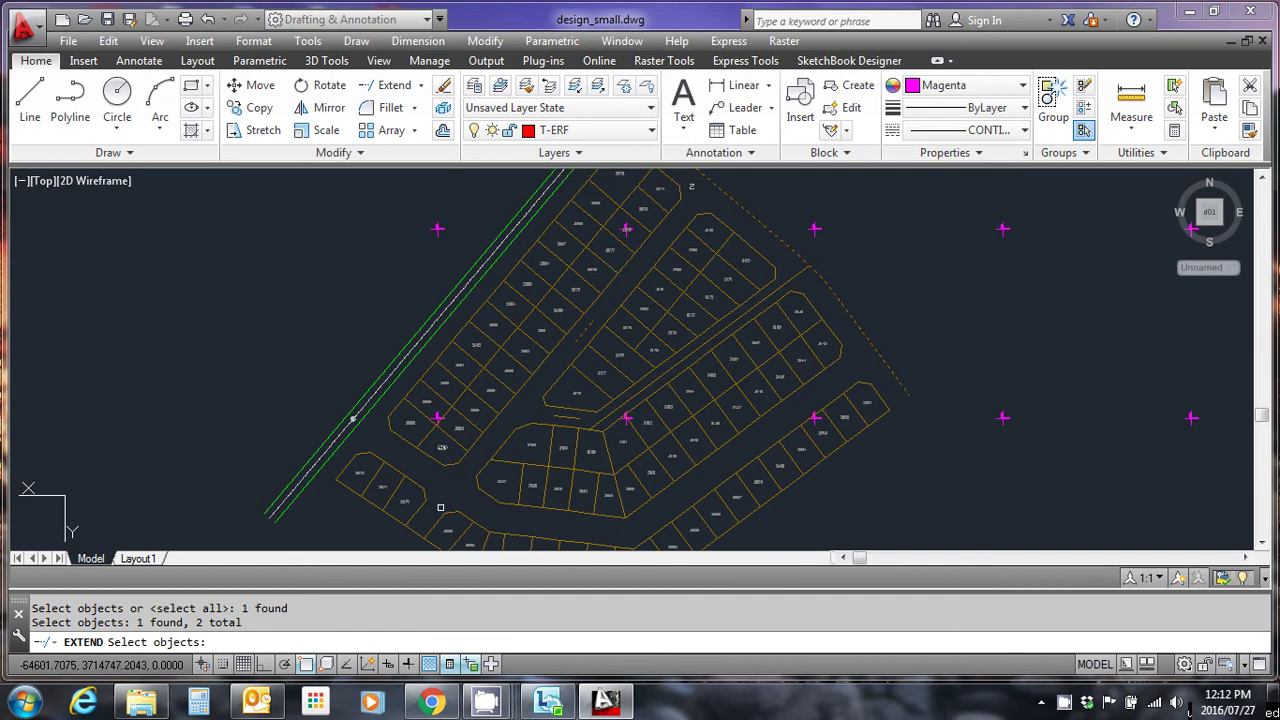
{"action": "left_click", "coordinate": [411, 533]}
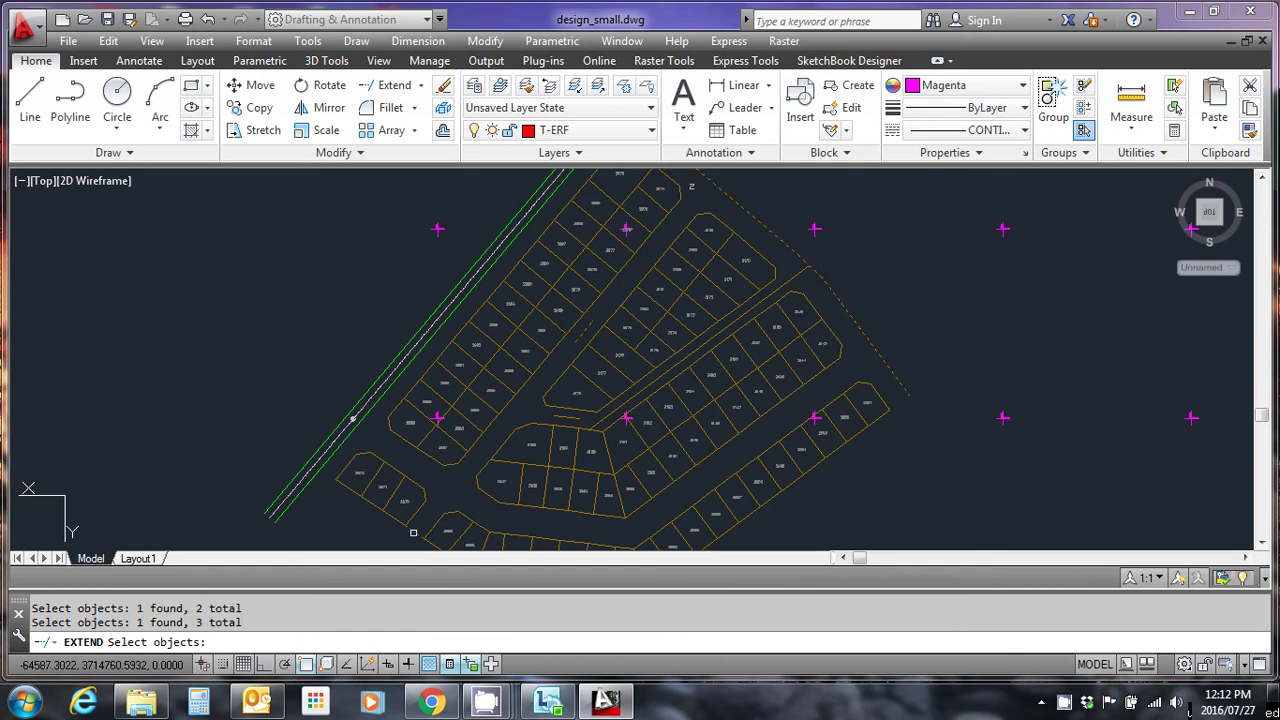
{"action": "key", "text": "Return"}
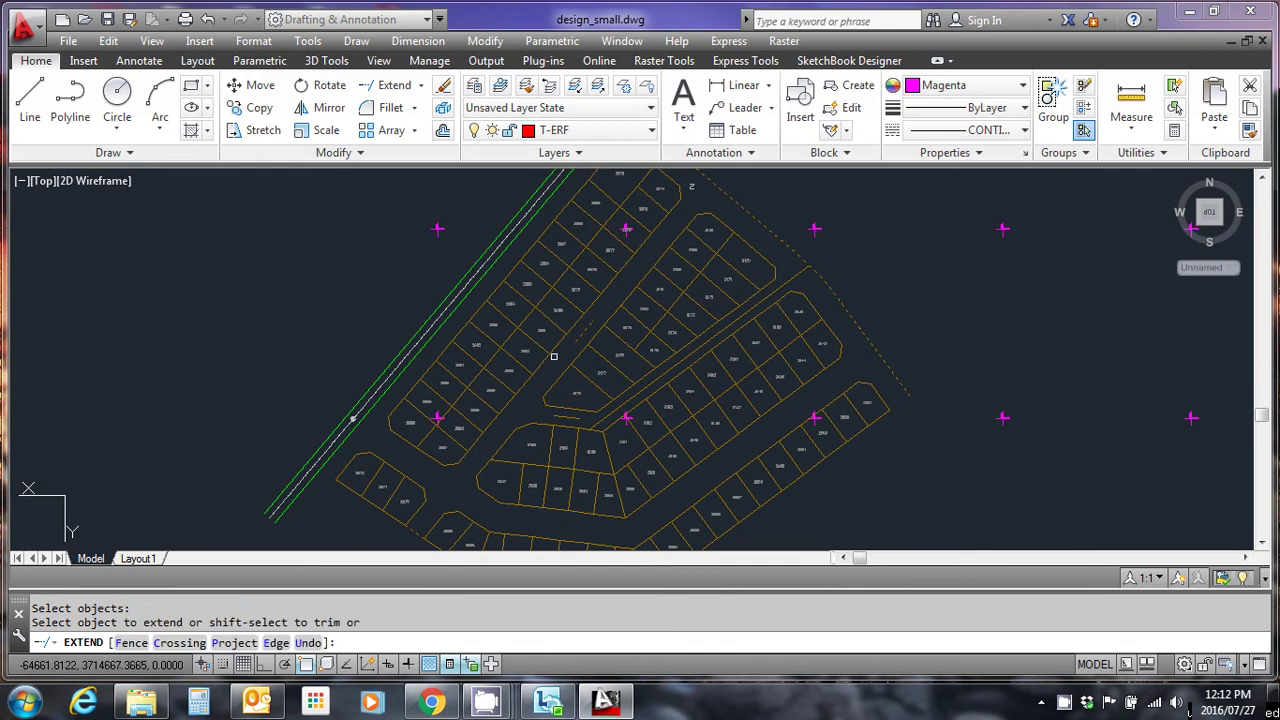
{"action": "left_click", "coordinate": [590, 321]}
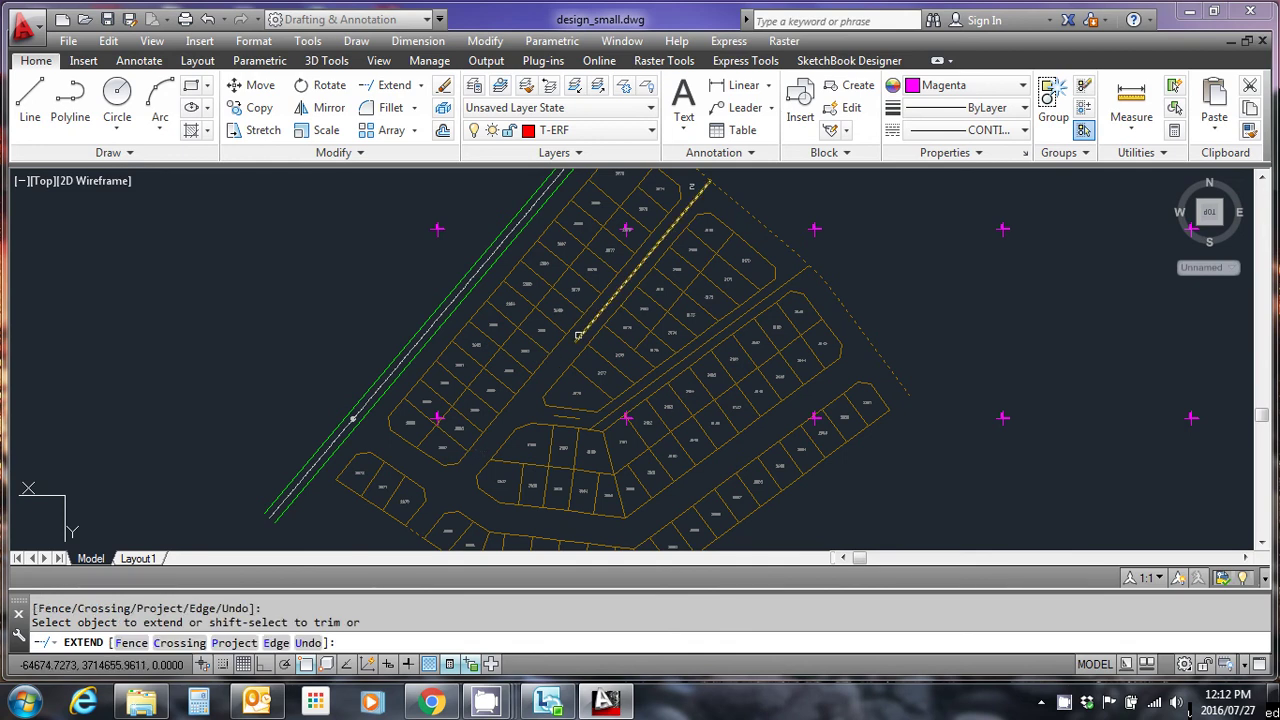
{"action": "left_click", "coordinate": [578, 336]}
{"action": "key", "text": "Escape"}
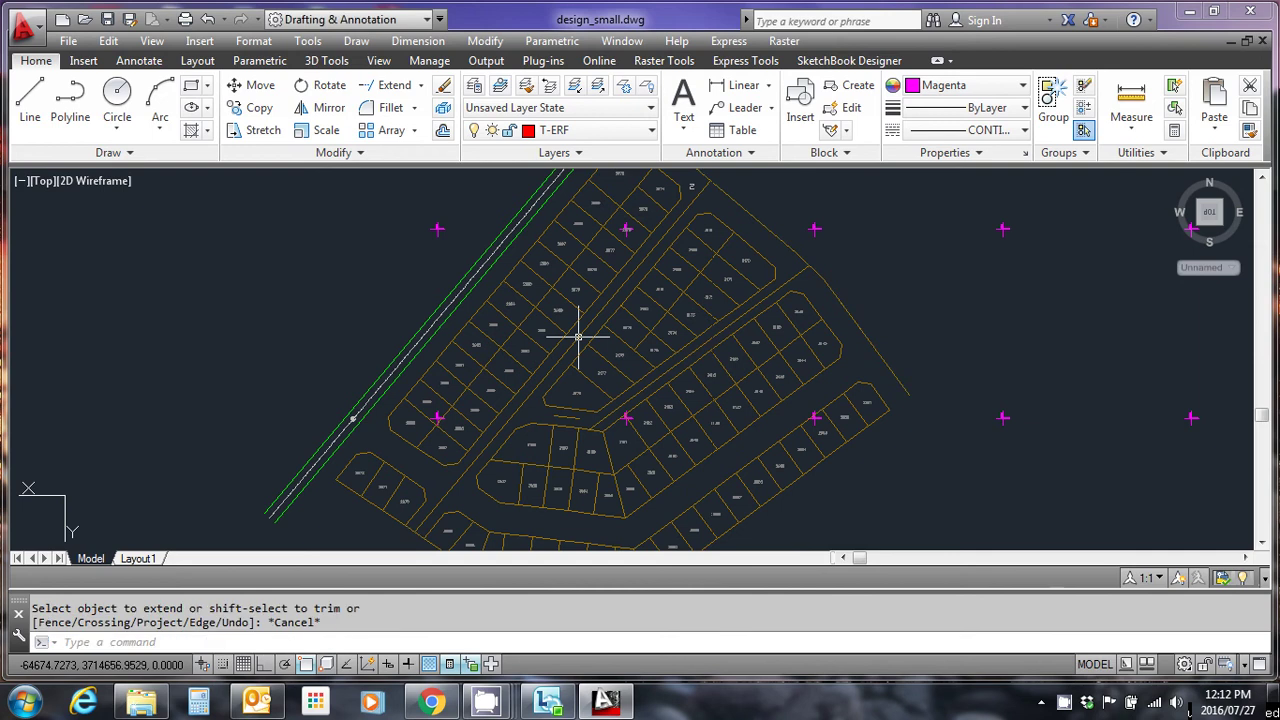
Extend the horizontal road line near parcel 3178 to the diagonal edge beside 3162.
{"action": "left_click", "coordinate": [395, 85]}
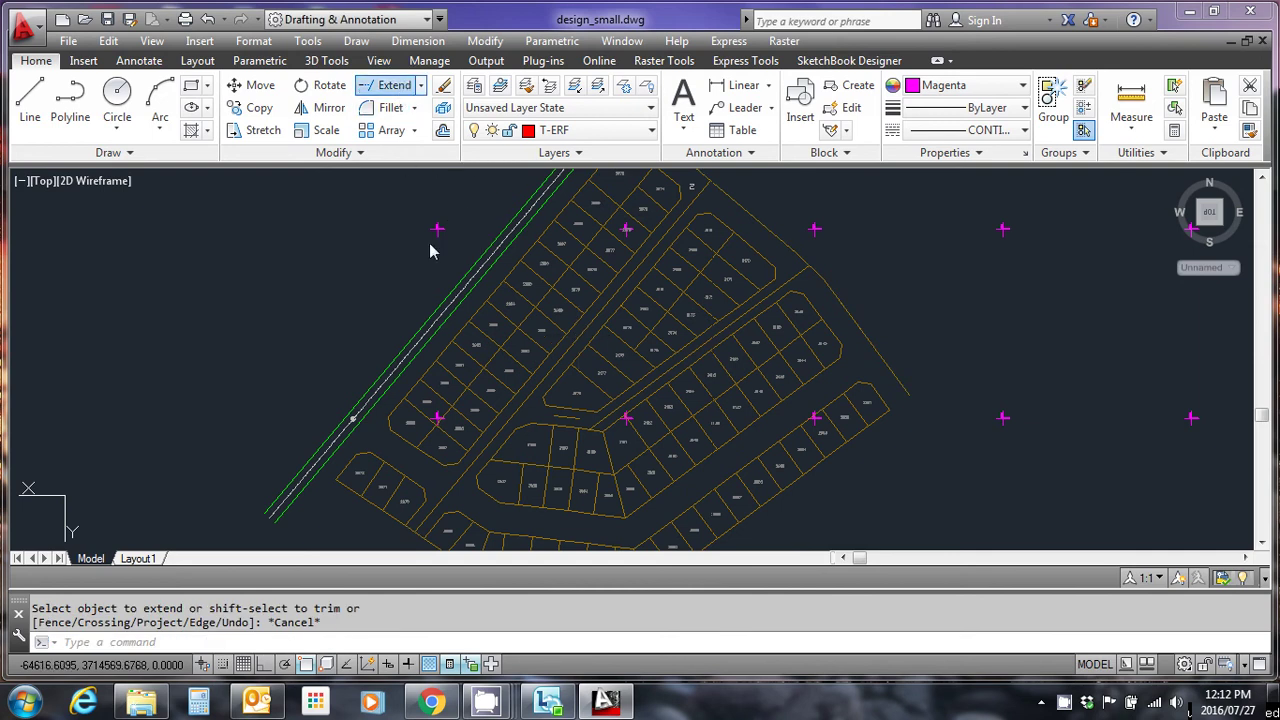
{"action": "left_click", "coordinate": [352, 418]}
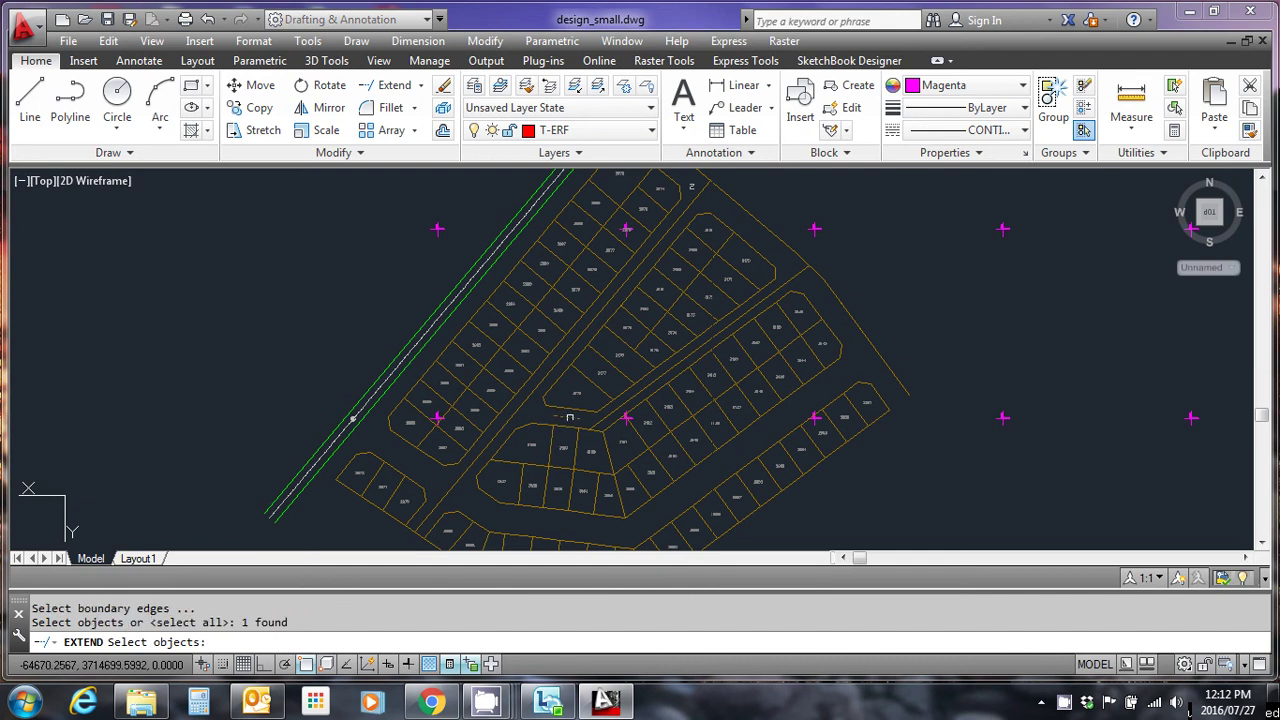
{"action": "left_click", "coordinate": [610, 424]}
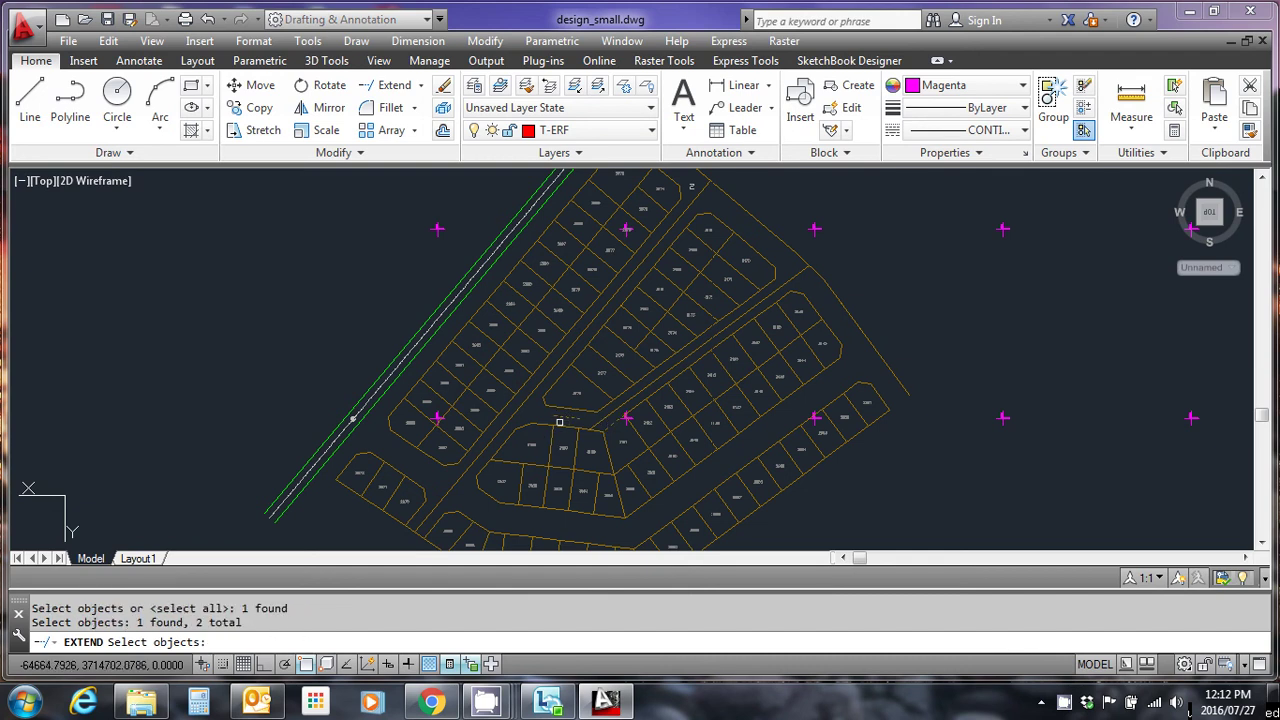
{"action": "left_click", "coordinate": [505, 404]}
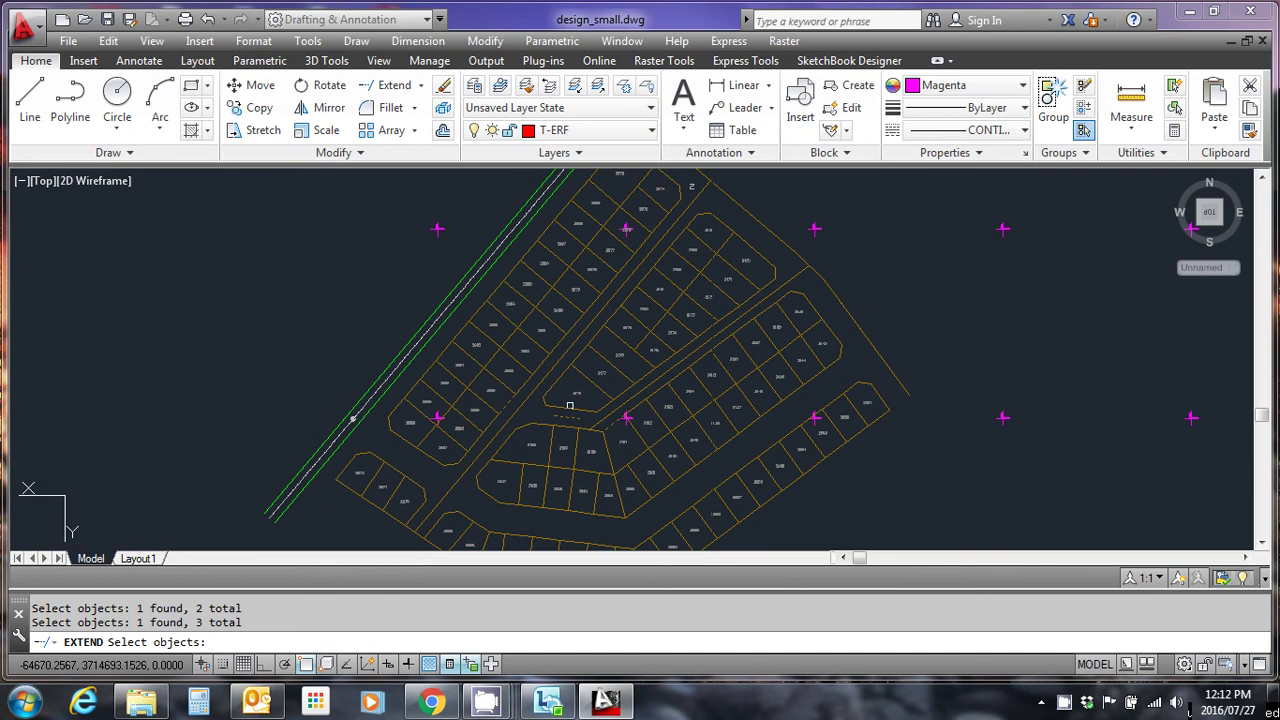
{"action": "key", "text": "Return"}
{"action": "left_click", "coordinate": [569, 412]}
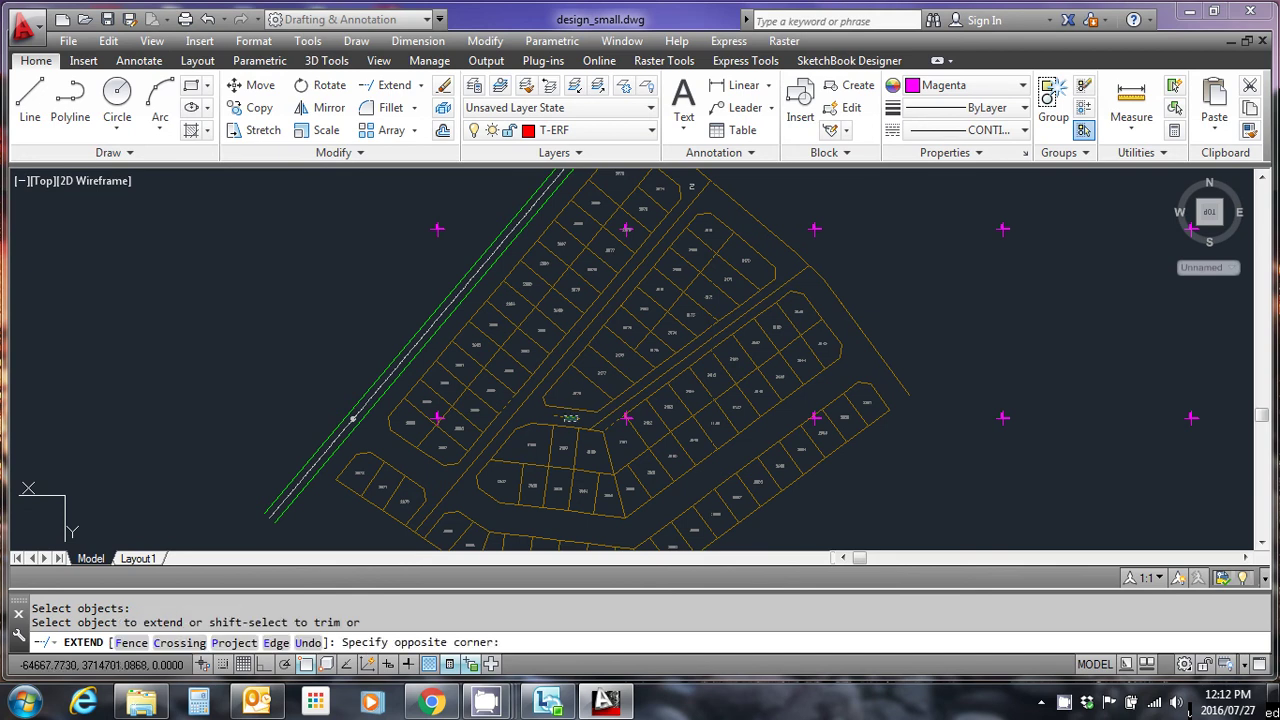
{"action": "left_click", "coordinate": [565, 420]}
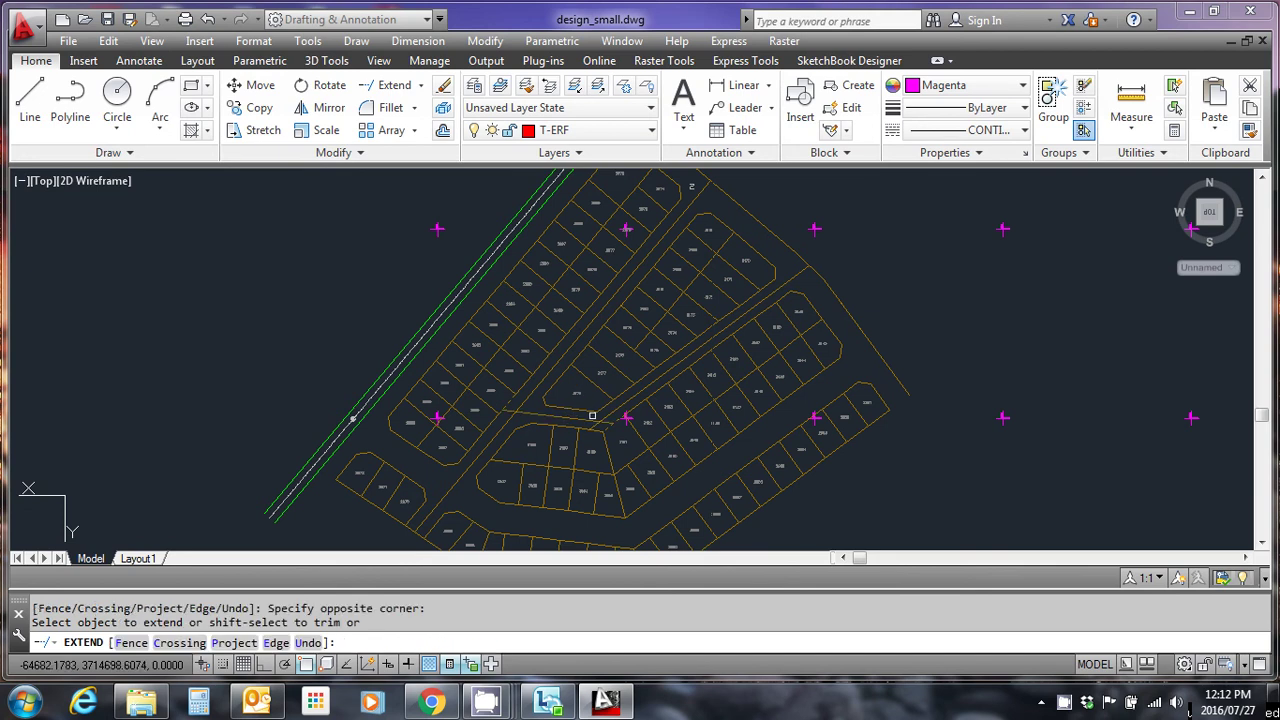
{"action": "key", "text": "Escape"}
{"action": "scroll", "coordinate": [609, 431], "scroll_direction": "up", "scroll_amount": 2}
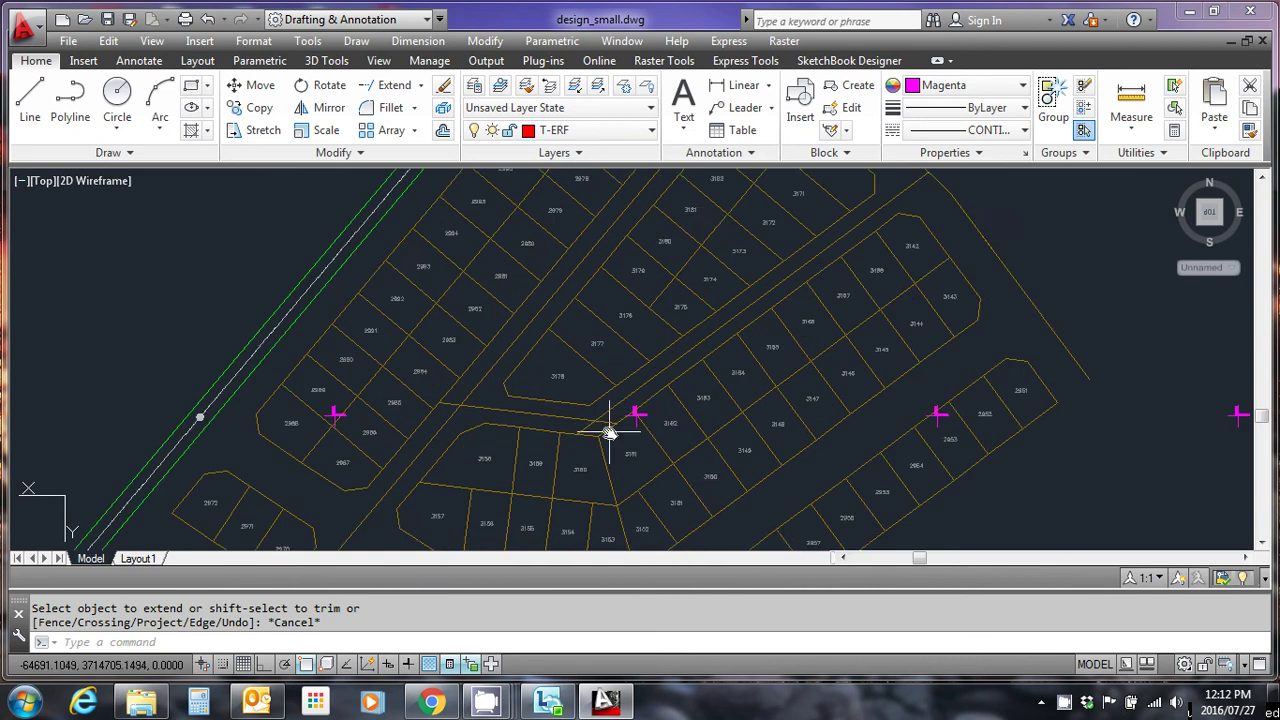
{"action": "middle_click_drag", "start_coordinate": [609, 431], "coordinate": [580, 446]}
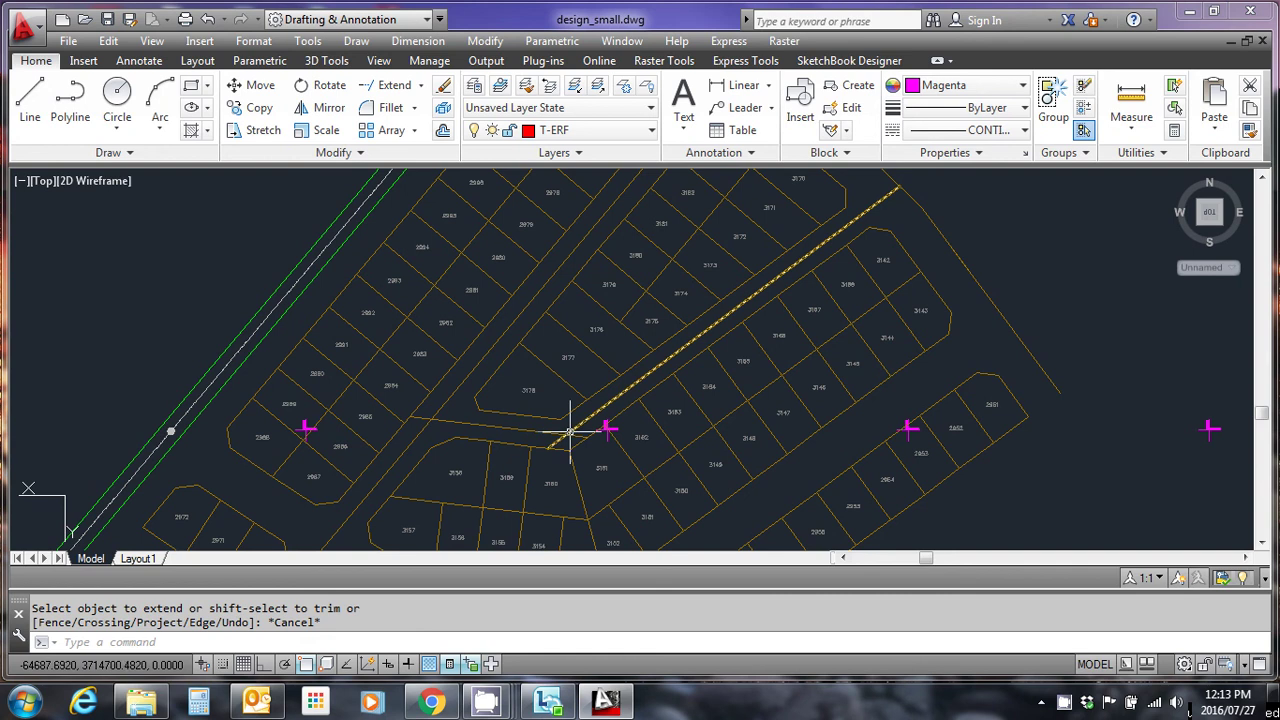
{"action": "scroll", "coordinate": [568, 437], "scroll_direction": "up", "scroll_amount": 2}
{"action": "scroll", "coordinate": [575, 446], "scroll_direction": "up", "scroll_amount": 3}
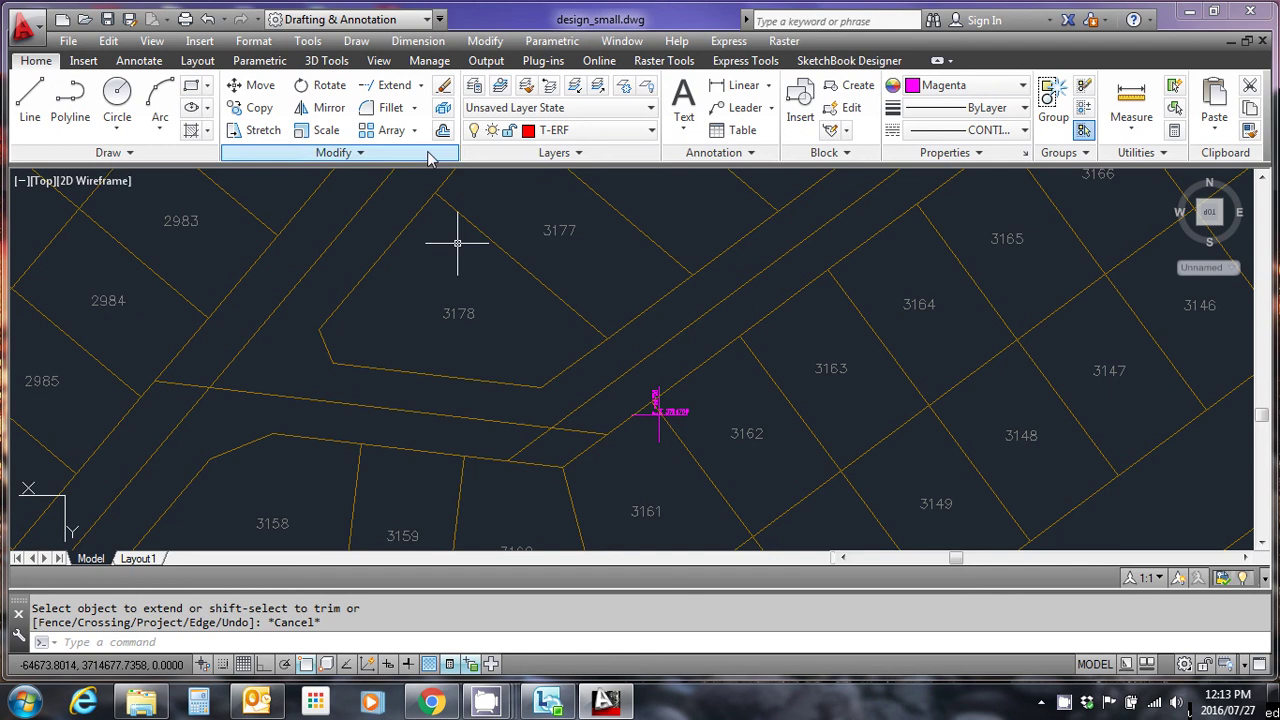
Trim both road edge overhangs past the intersection beside lot 3162.
{"action": "left_click", "coordinate": [421, 86]}
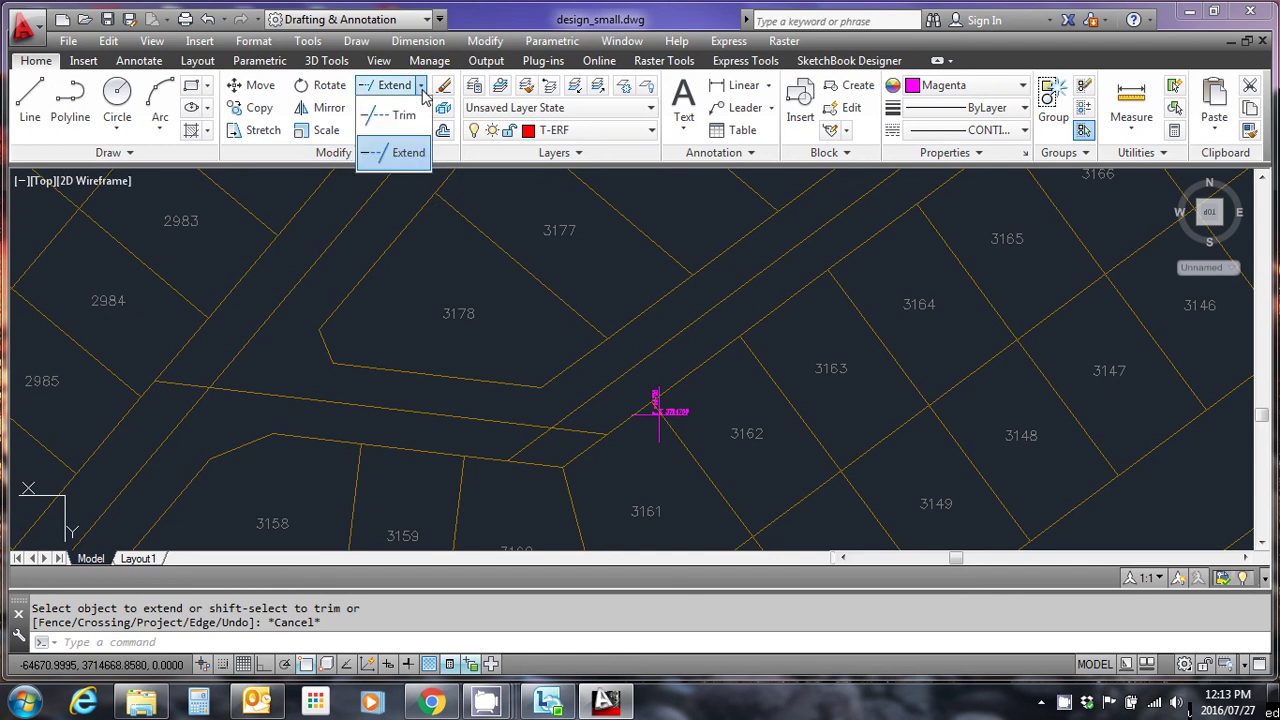
{"action": "left_click", "coordinate": [403, 116]}
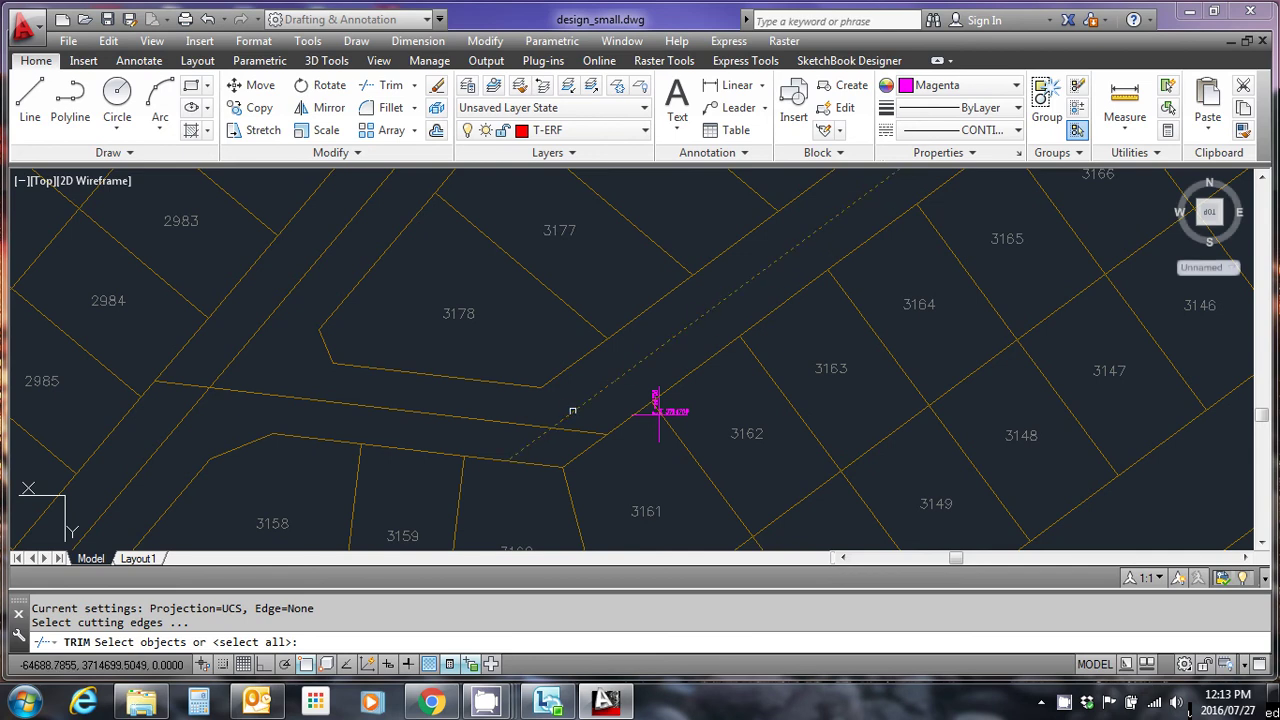
{"action": "left_click", "coordinate": [549, 413]}
{"action": "left_click", "coordinate": [524, 406]}
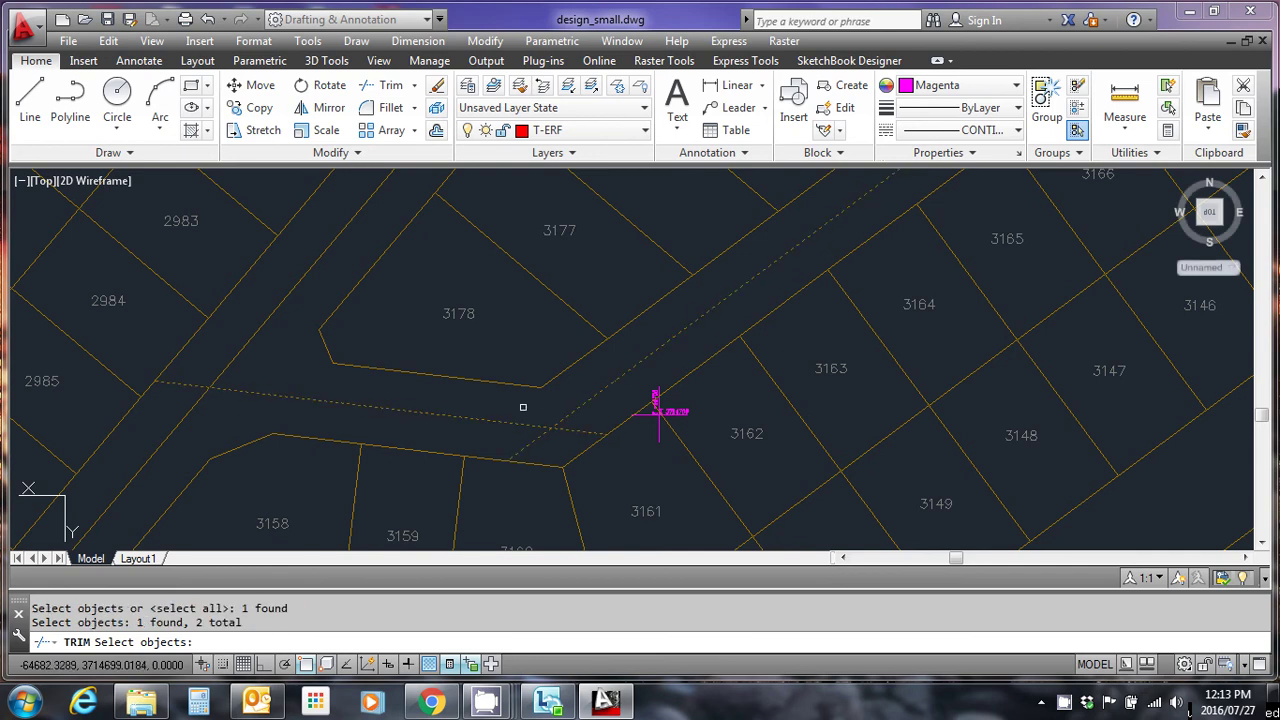
{"action": "key", "text": "Return"}
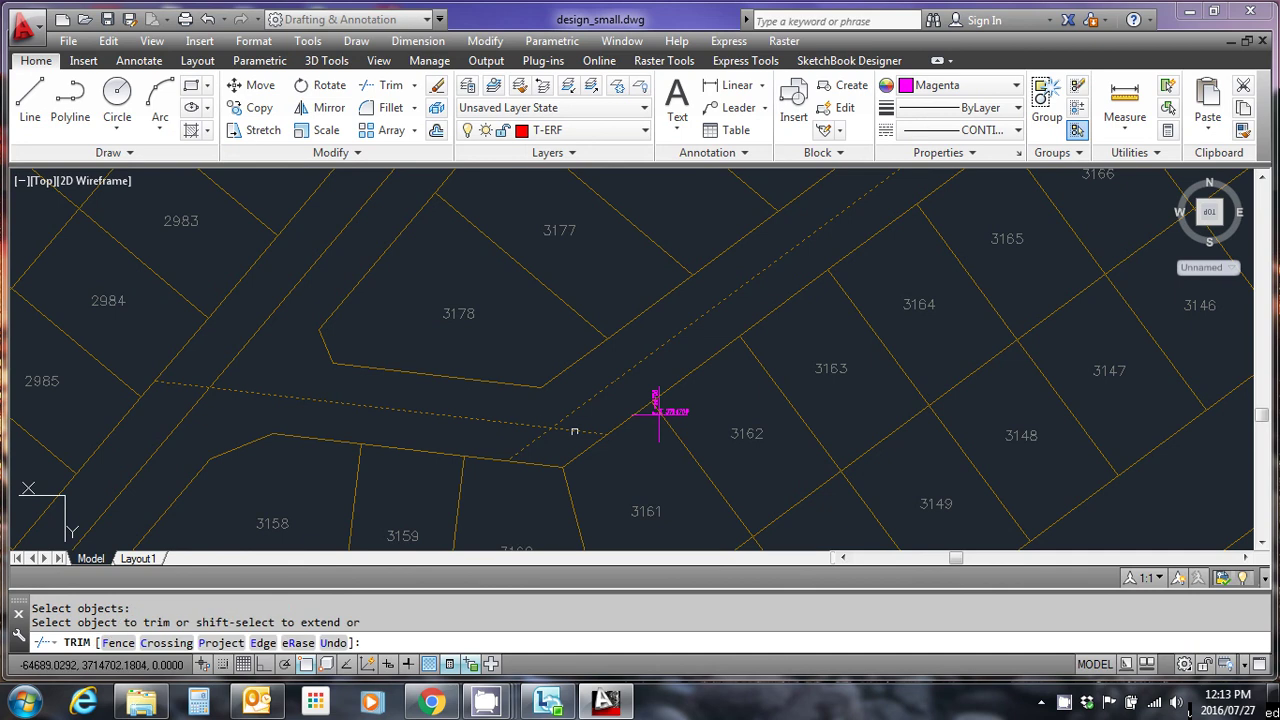
{"action": "left_click", "coordinate": [575, 432]}
{"action": "left_click", "coordinate": [531, 443]}
{"action": "key", "text": "Escape"}
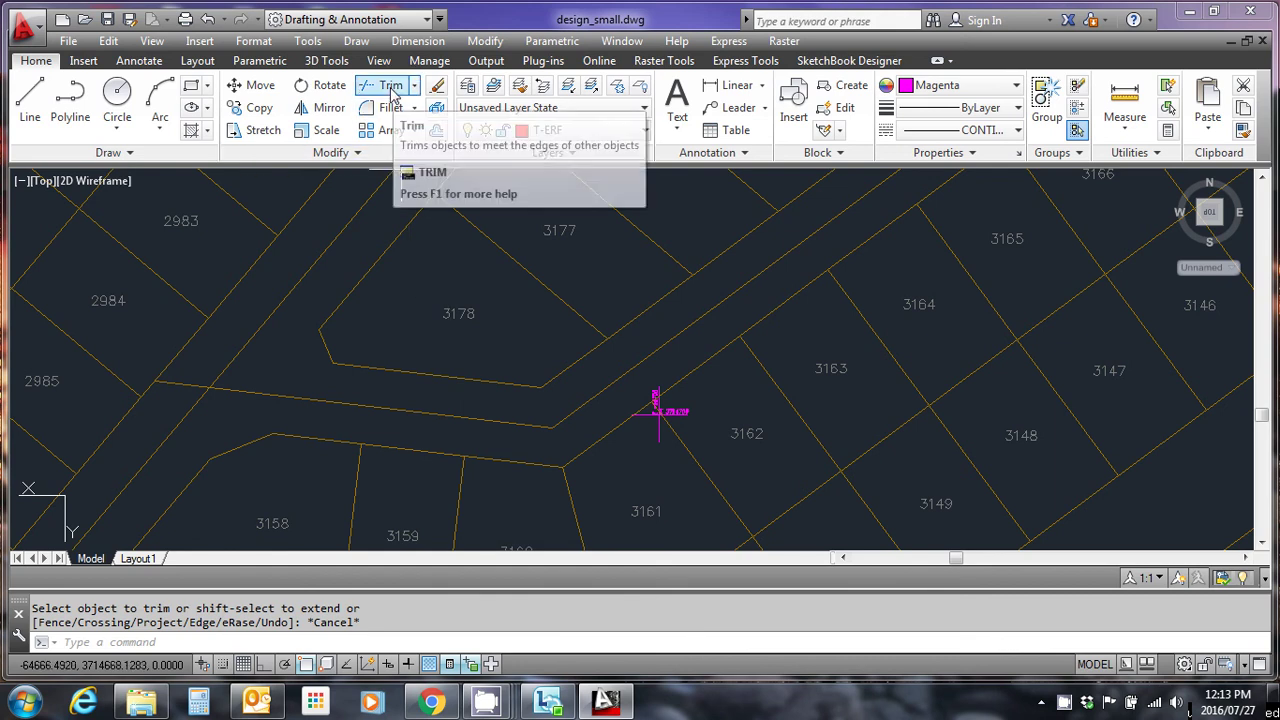
Trim the horizontal road edge below lot 3178 at the diagonal road edge.
{"action": "left_click", "coordinate": [391, 86]}
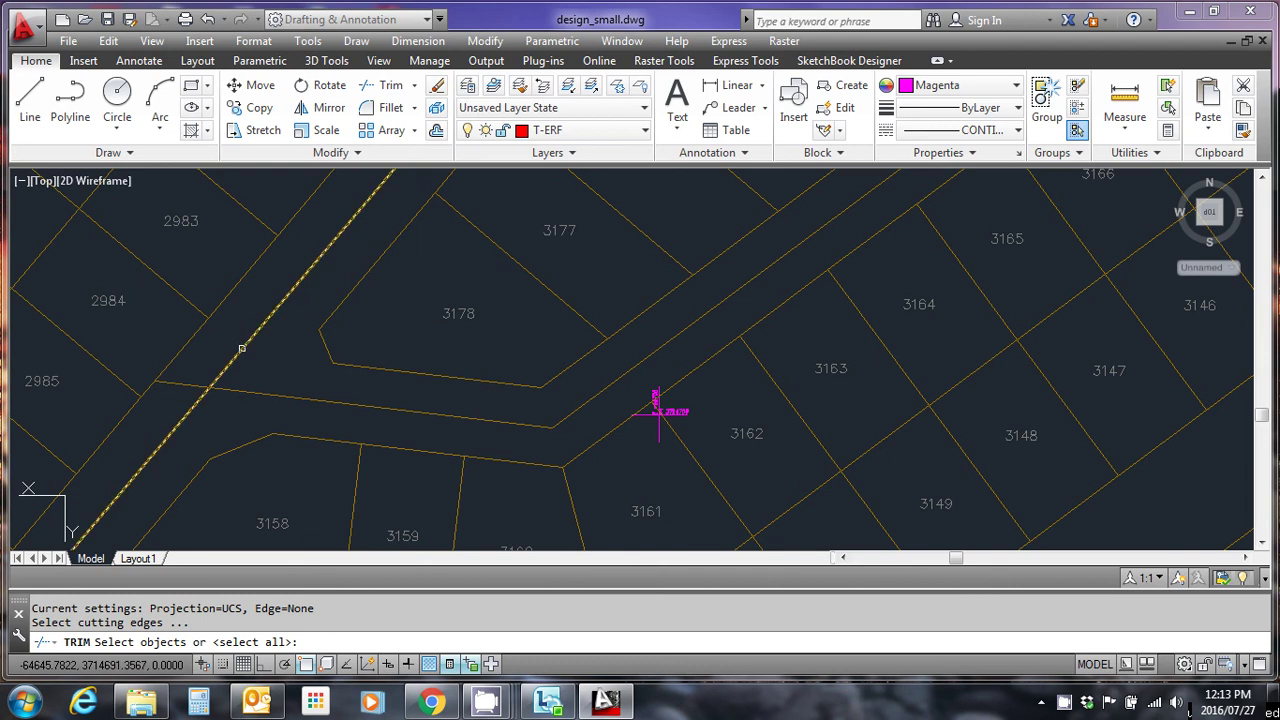
{"action": "left_click", "coordinate": [242, 344]}
{"action": "left_click", "coordinate": [220, 390]}
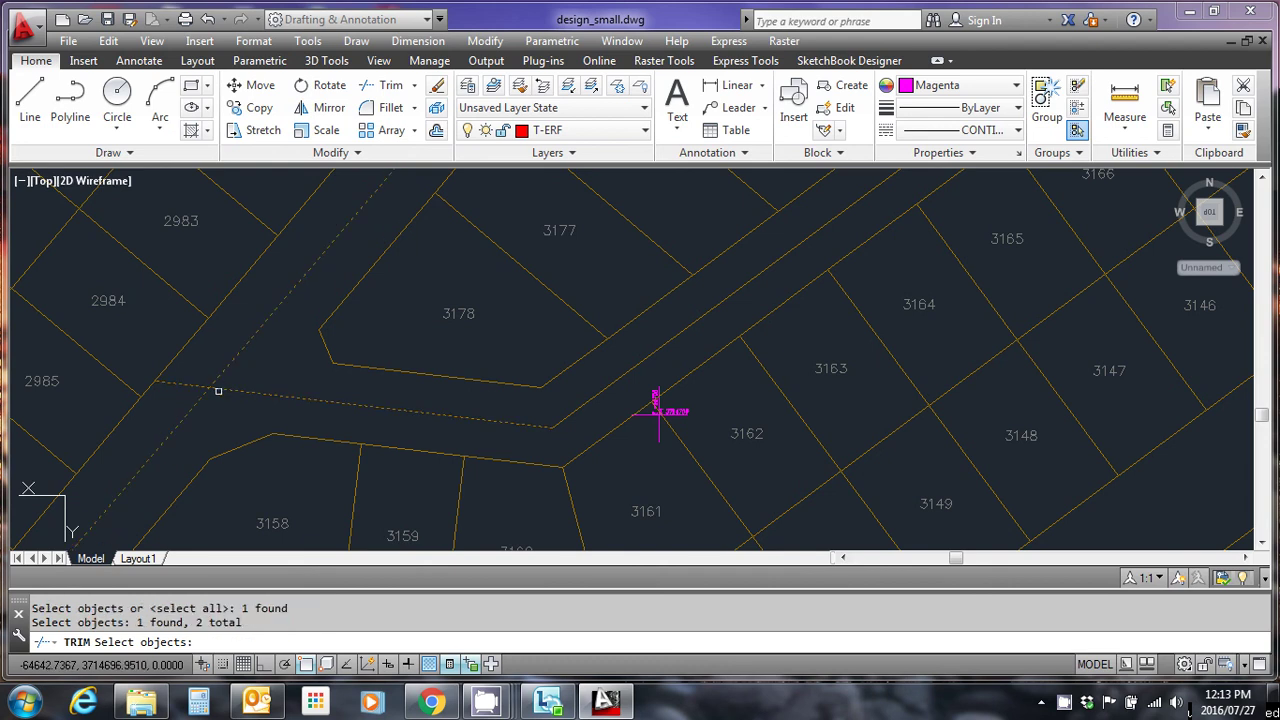
{"action": "key", "text": "Return"}
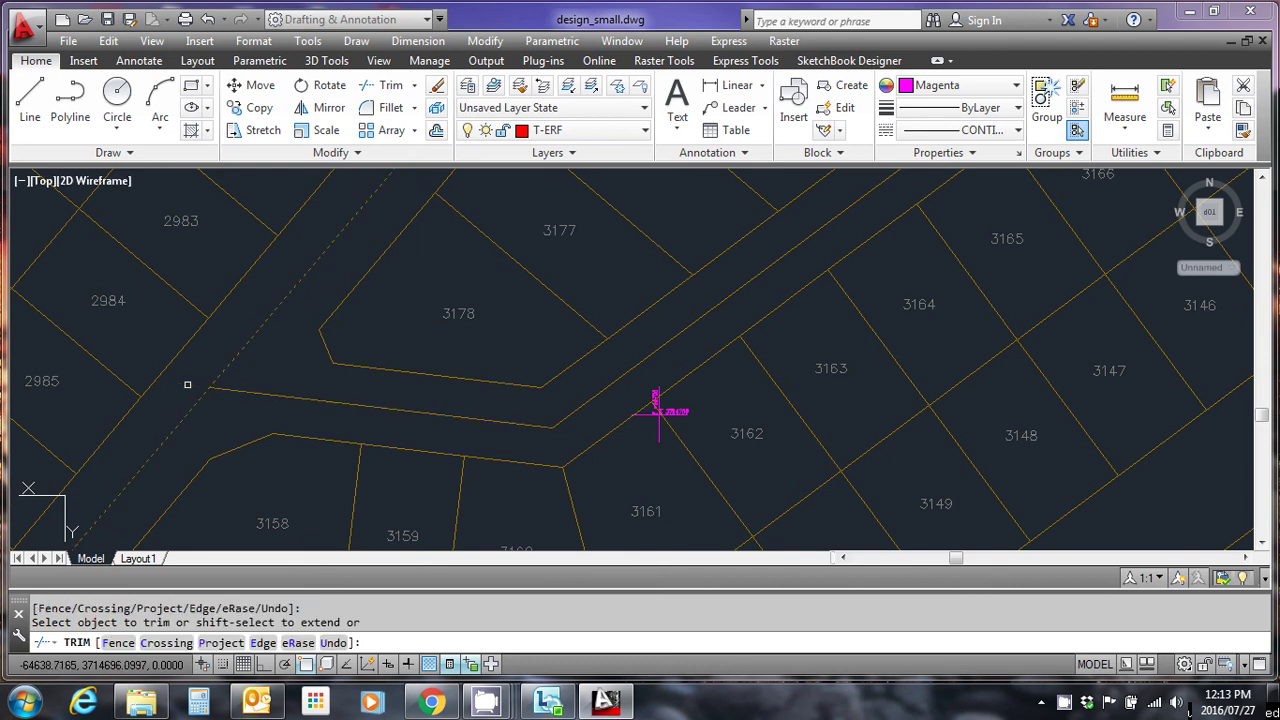
{"action": "key", "text": "Escape"}
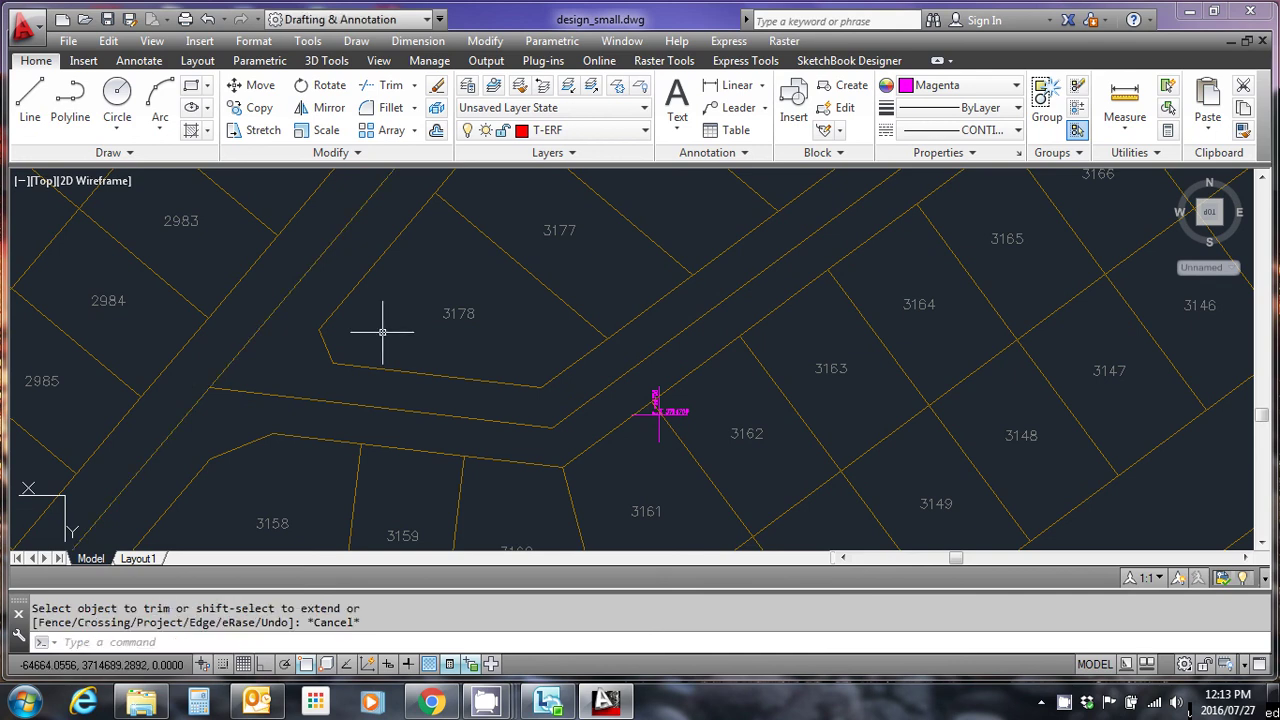
{"action": "scroll", "coordinate": [444, 354], "scroll_direction": "down", "scroll_amount": 3}
{"action": "middle_click_drag", "start_coordinate": [483, 352], "coordinate": [466, 372]}
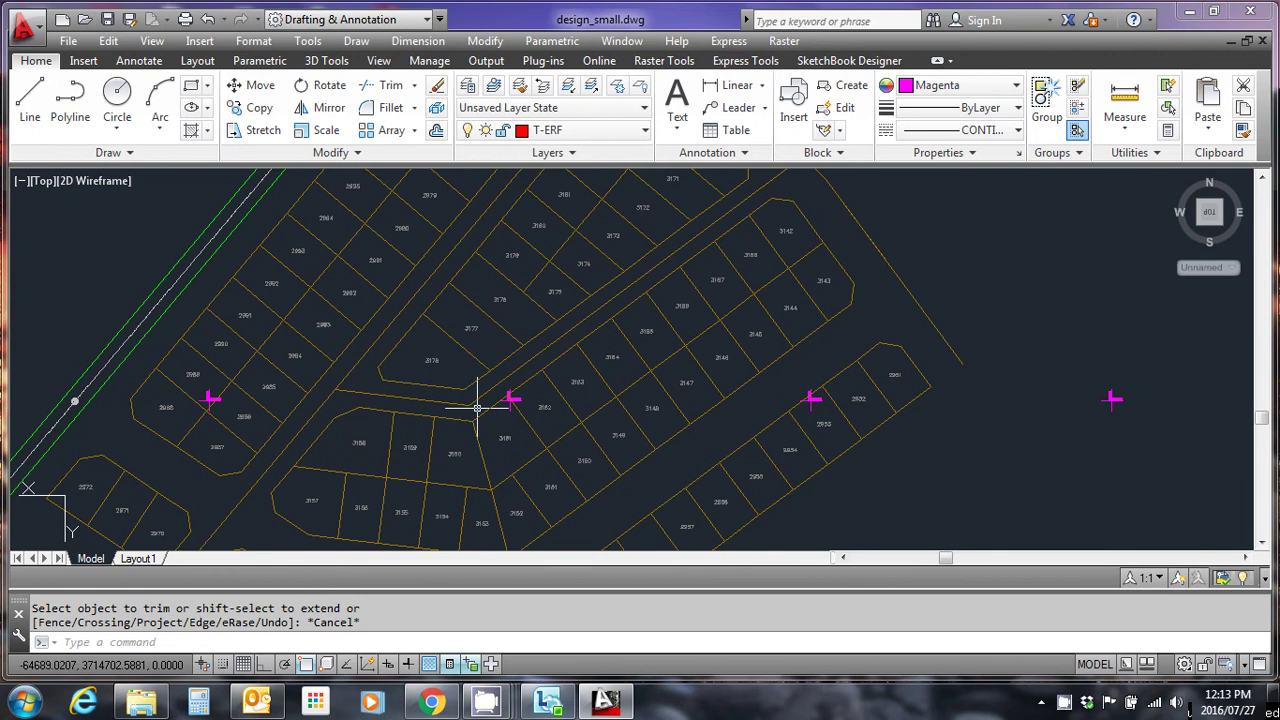
{"action": "scroll", "coordinate": [466, 406], "scroll_direction": "up", "scroll_amount": 4}
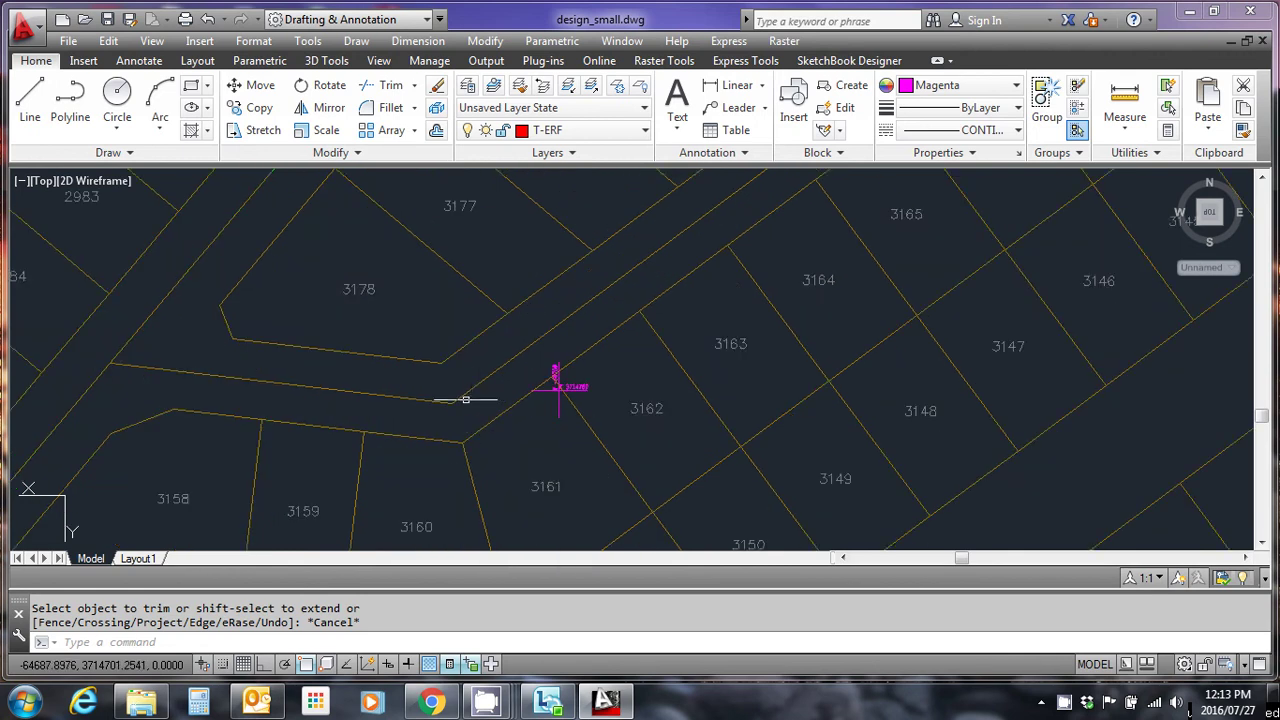
{"action": "scroll", "coordinate": [469, 400], "scroll_direction": "up", "scroll_amount": 2}
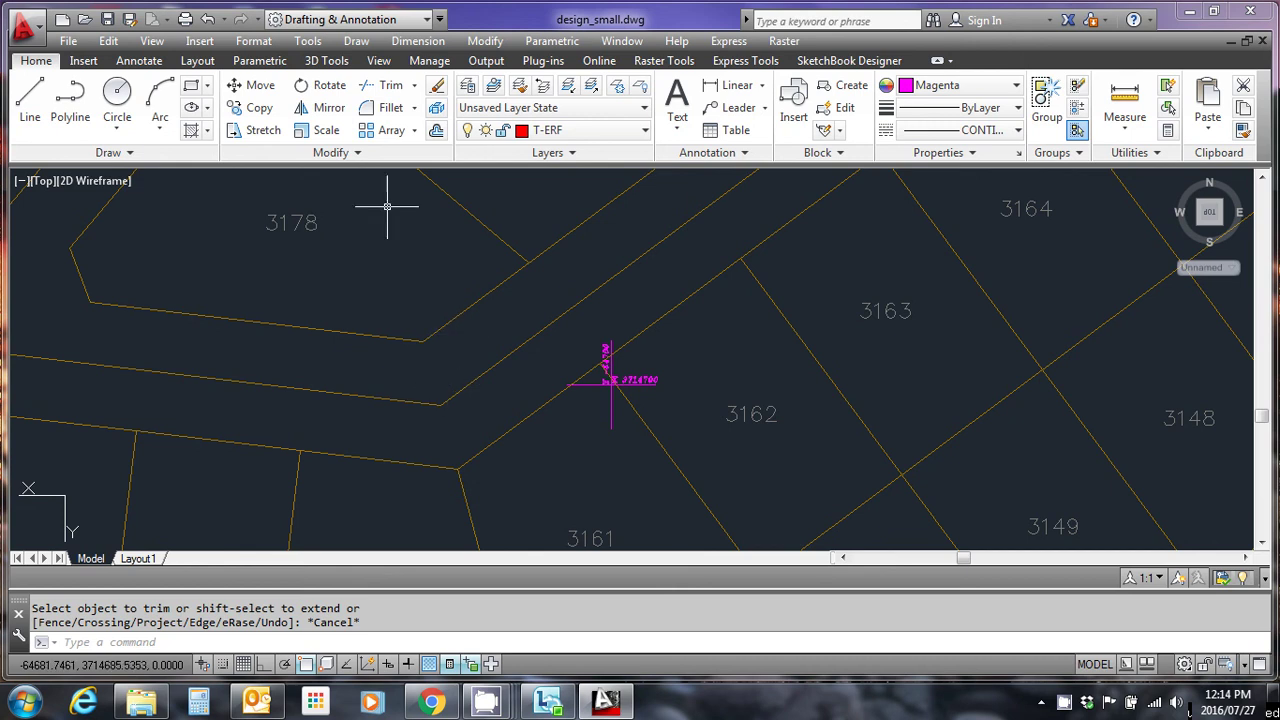
Fillet the two road edges at the corner below lot 3178 with radius 15.
{"action": "left_click", "coordinate": [389, 108]}
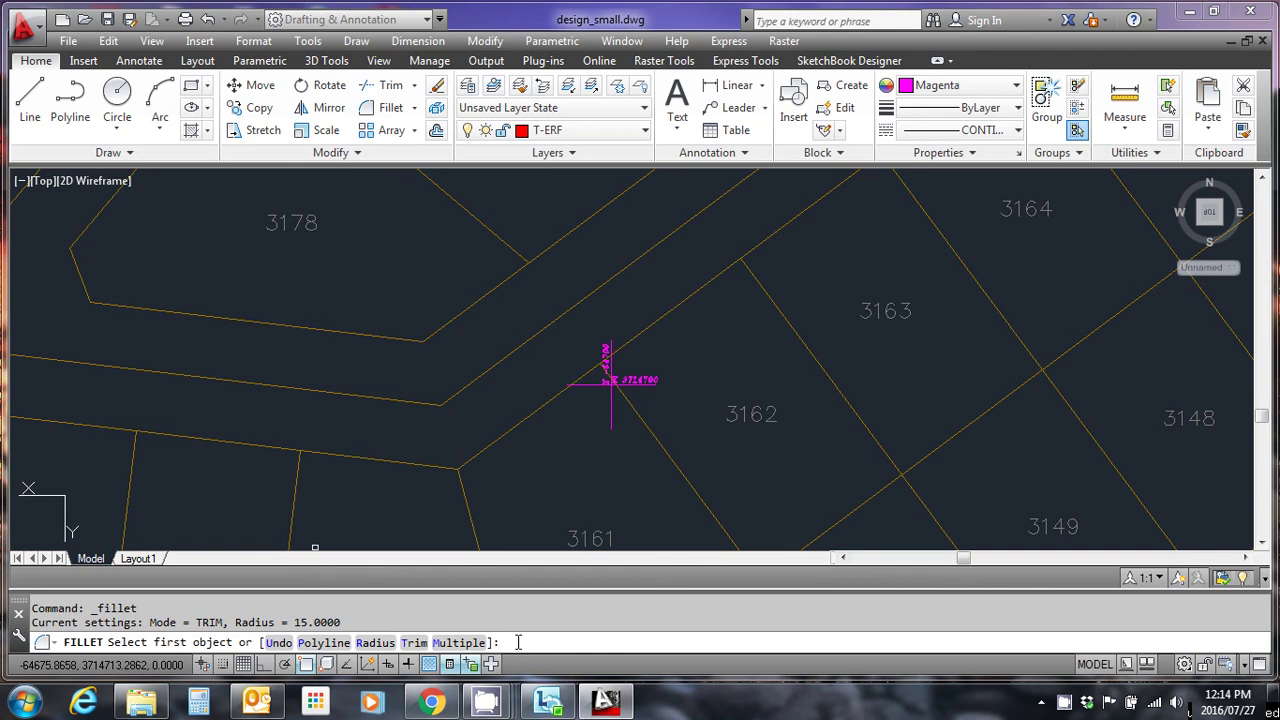
{"action": "key", "text": "Return"}
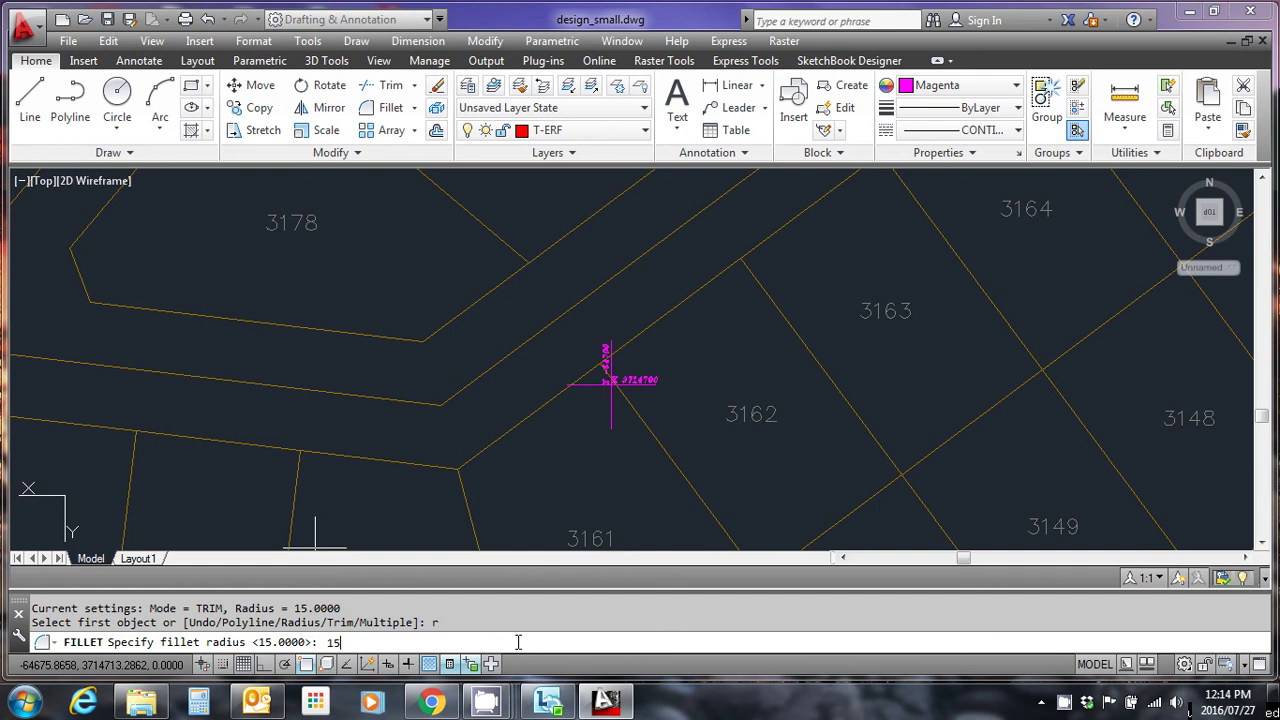
{"action": "key", "text": "Return"}
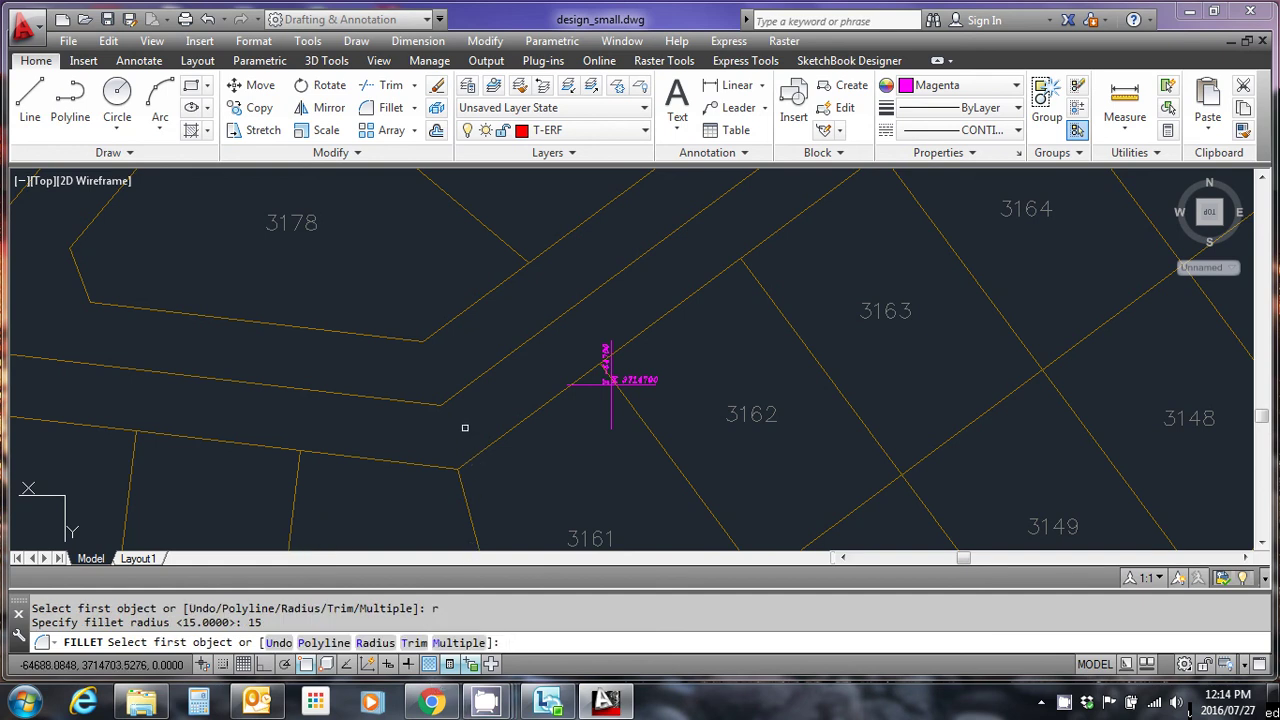
{"action": "left_click", "coordinate": [474, 380]}
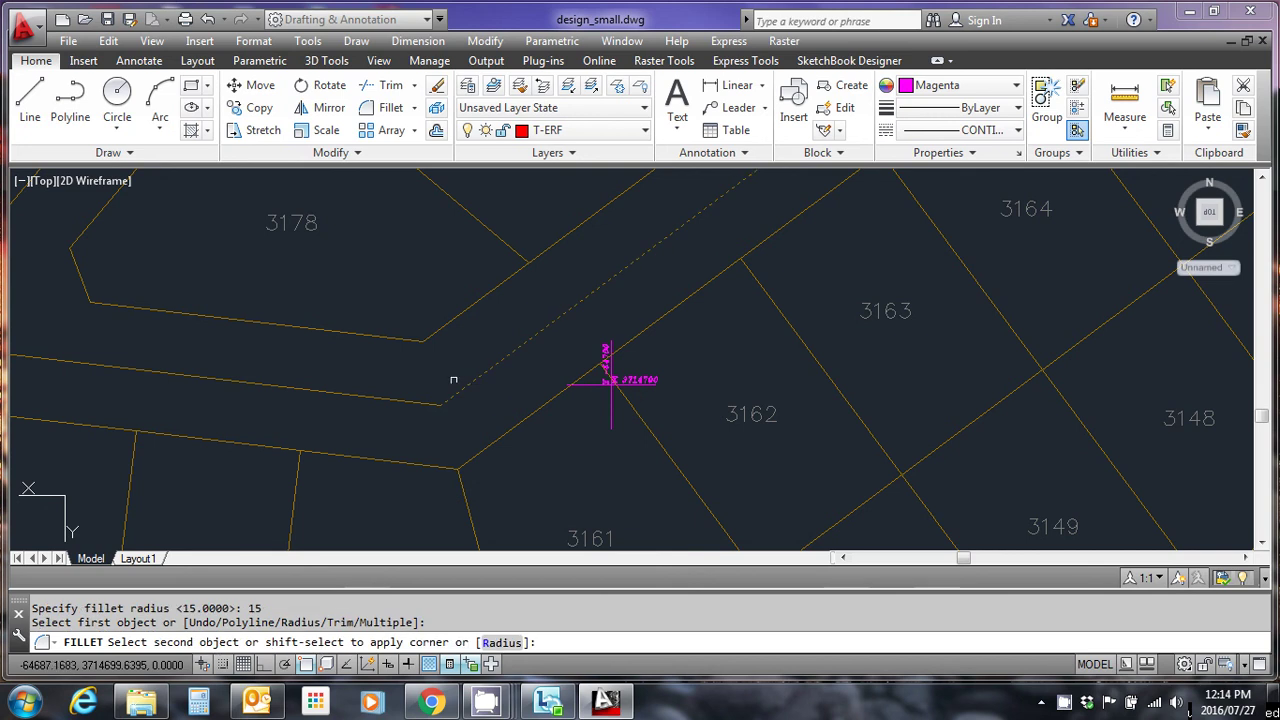
{"action": "left_click", "coordinate": [389, 401]}
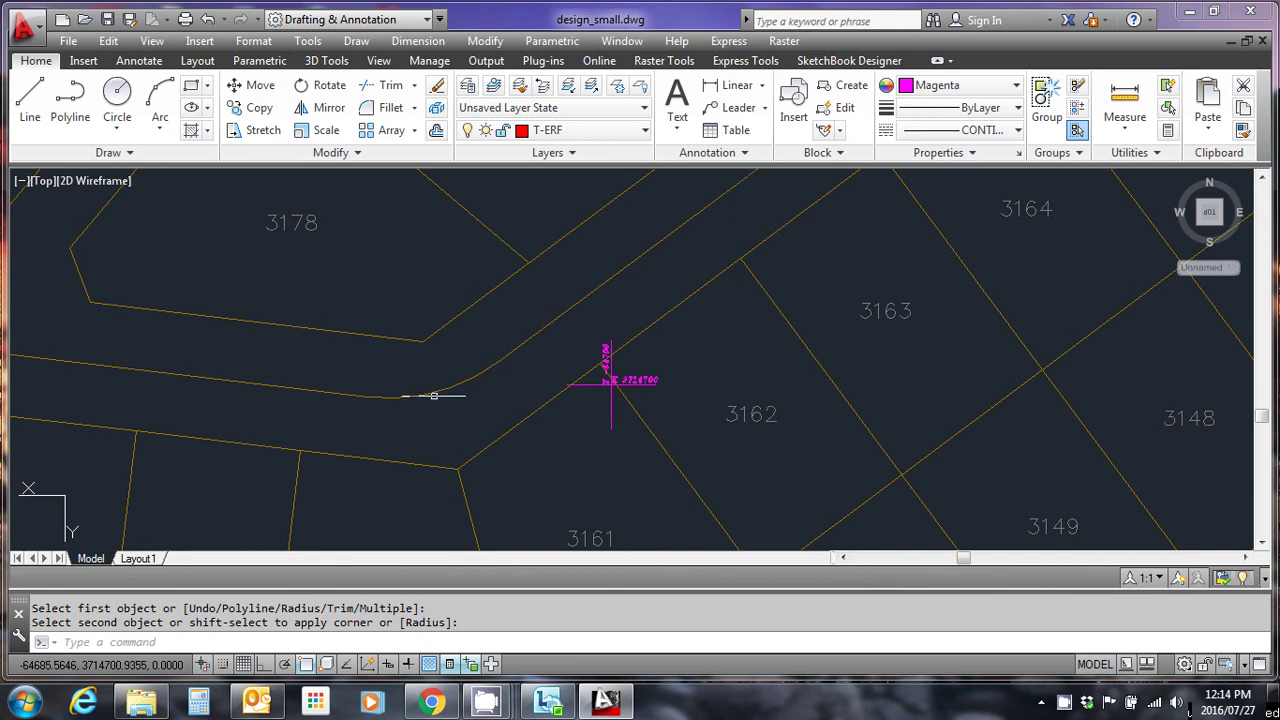
{"action": "scroll", "coordinate": [440, 401], "scroll_direction": "down", "scroll_amount": 10}
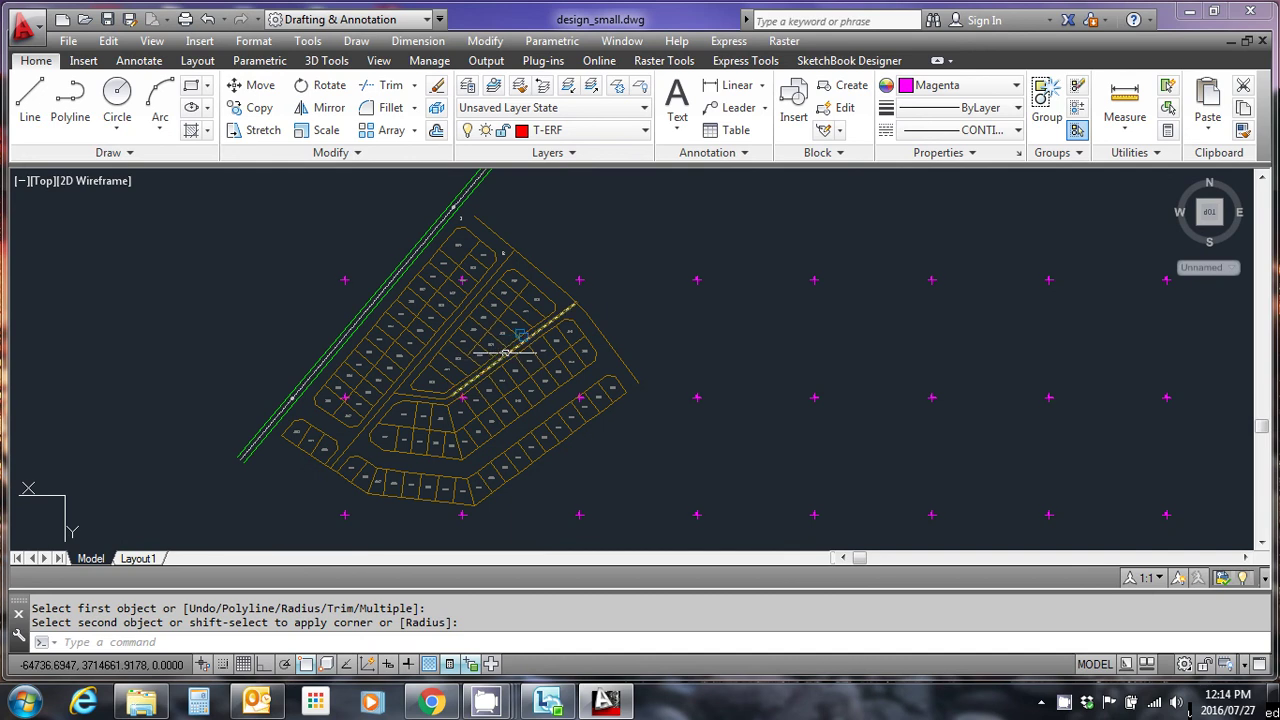
{"action": "mouse_move", "coordinate": [500, 357]}
{"action": "middle_mouse_down"}
{"action": "mouse_move", "coordinate": [503, 346]}
{"action": "mouse_move", "coordinate": [390, 422]}
{"action": "middle_mouse_up"}
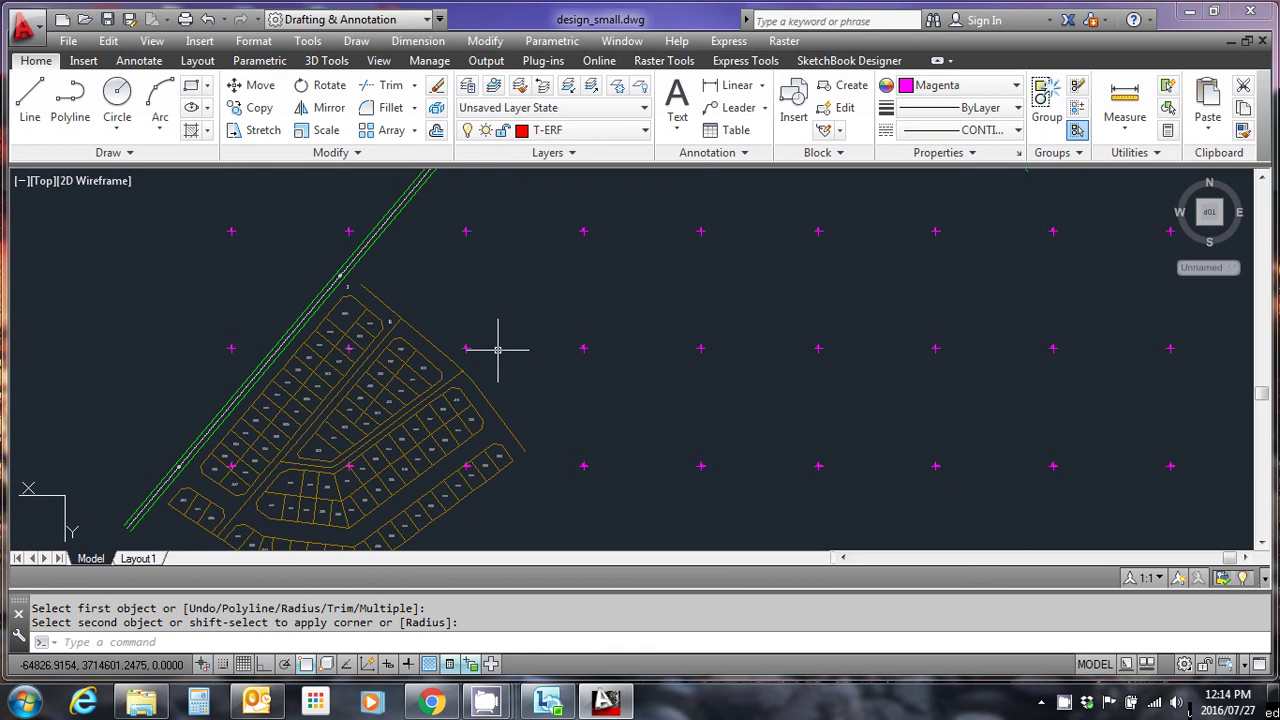
{"action": "key", "text": "Escape"}
{"action": "scroll", "coordinate": [530, 325], "scroll_direction": "up", "scroll_amount": 2}
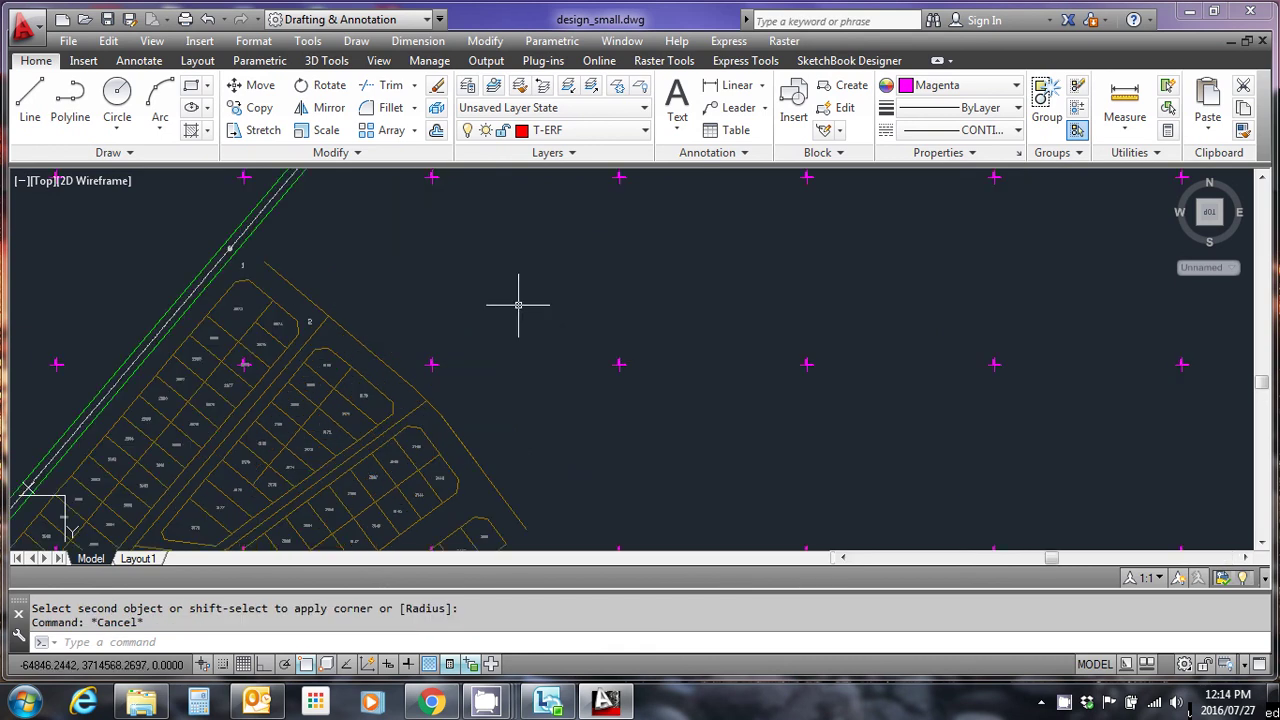
{"action": "scroll", "coordinate": [518, 303], "scroll_direction": "up", "scroll_amount": 2}
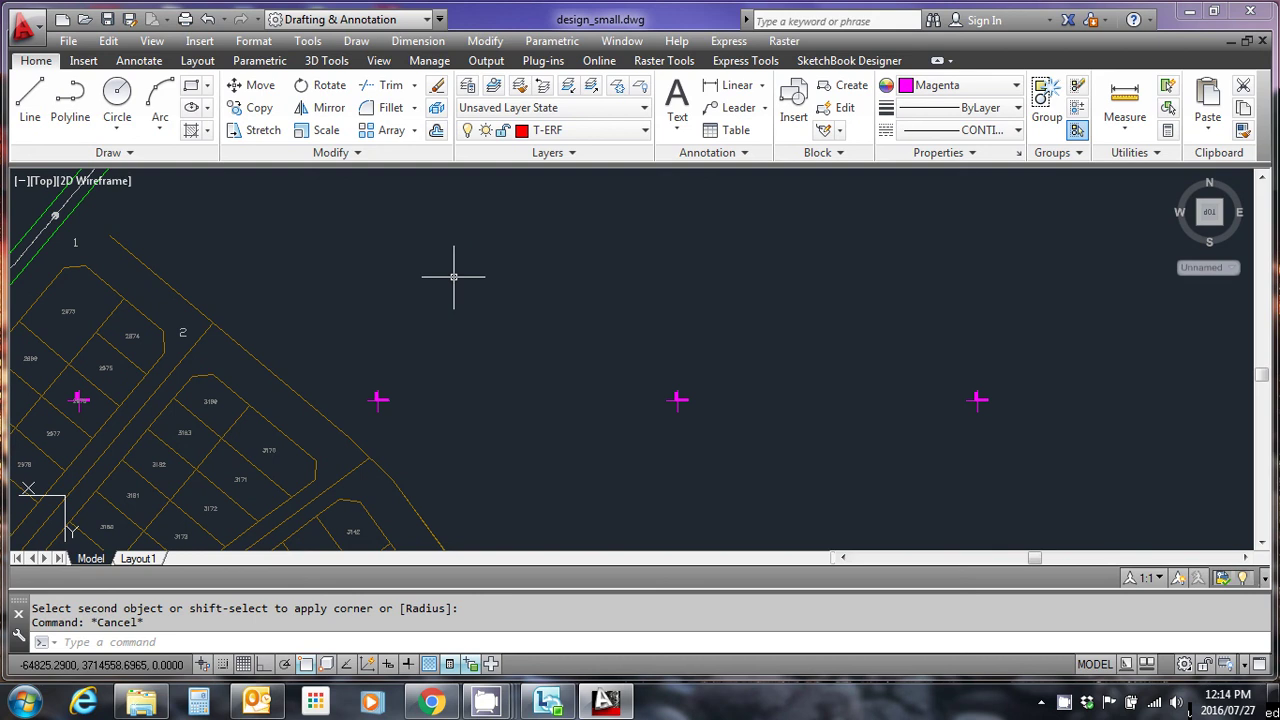
Draw an open six-vertex zigzag polyline across the parcels.
{"action": "left_click", "coordinate": [70, 104]}
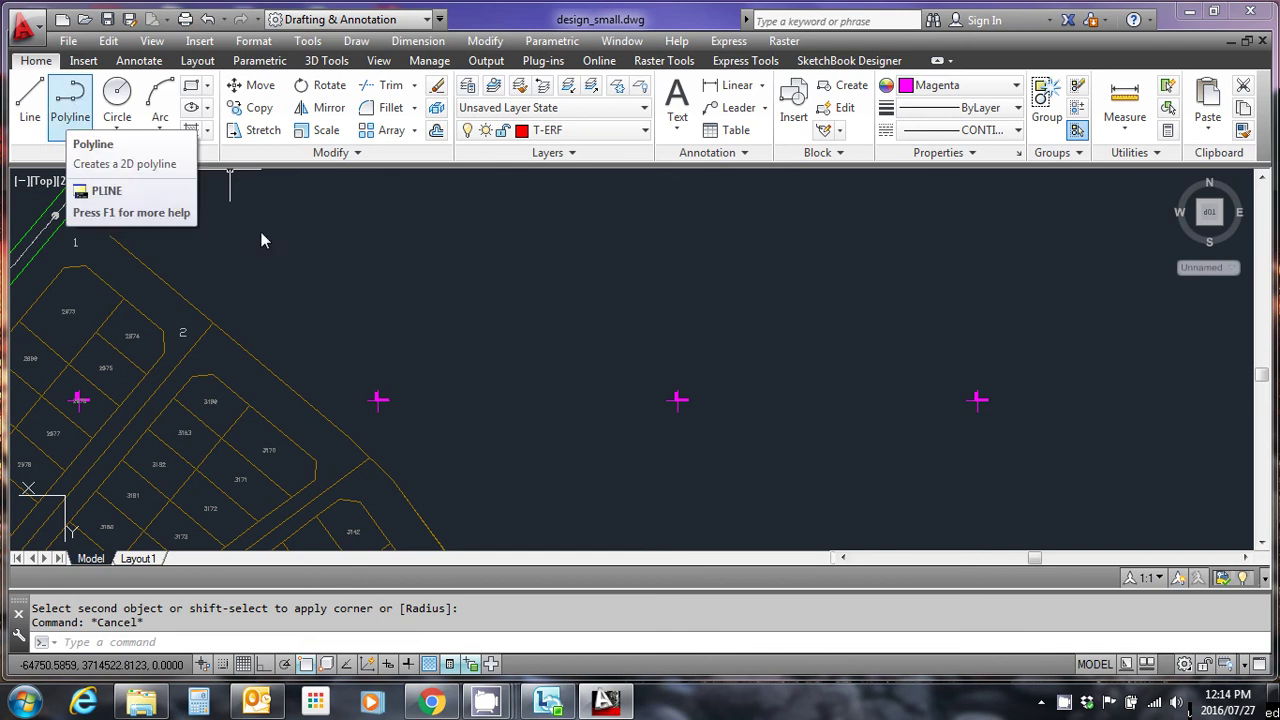
{"action": "left_click", "coordinate": [383, 250]}
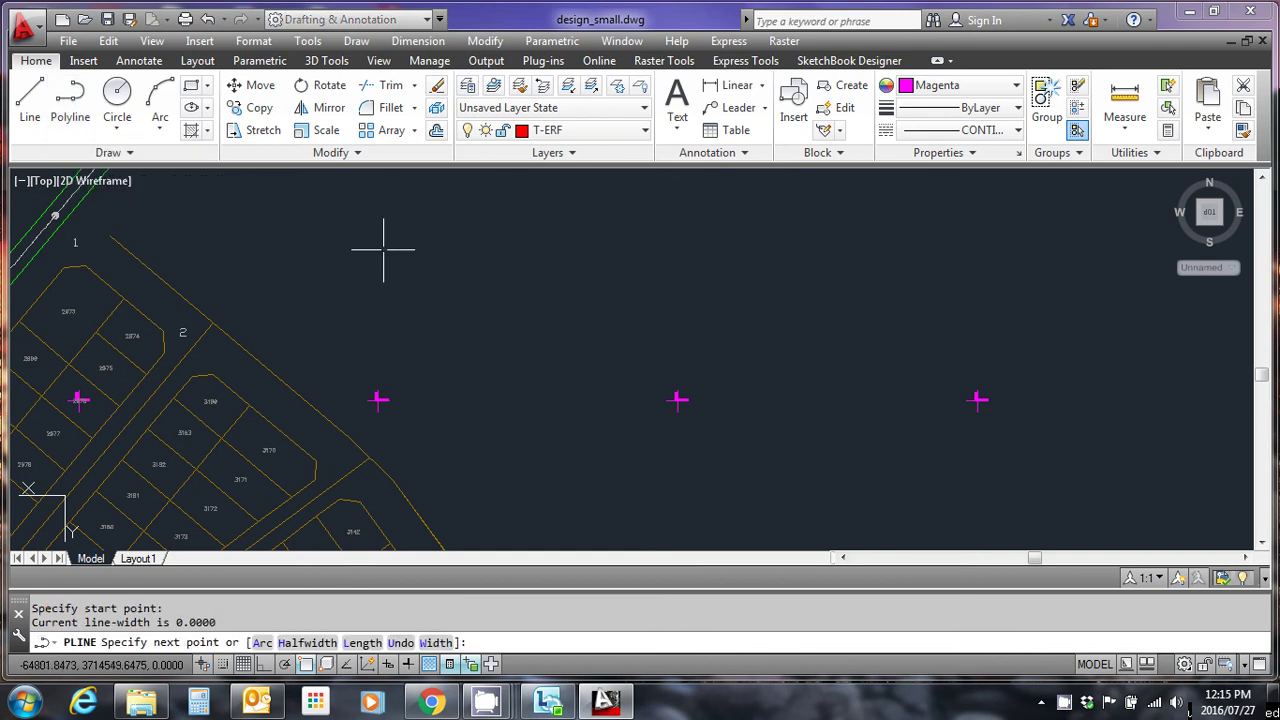
{"action": "left_click", "coordinate": [414, 300]}
{"action": "left_click", "coordinate": [452, 286]}
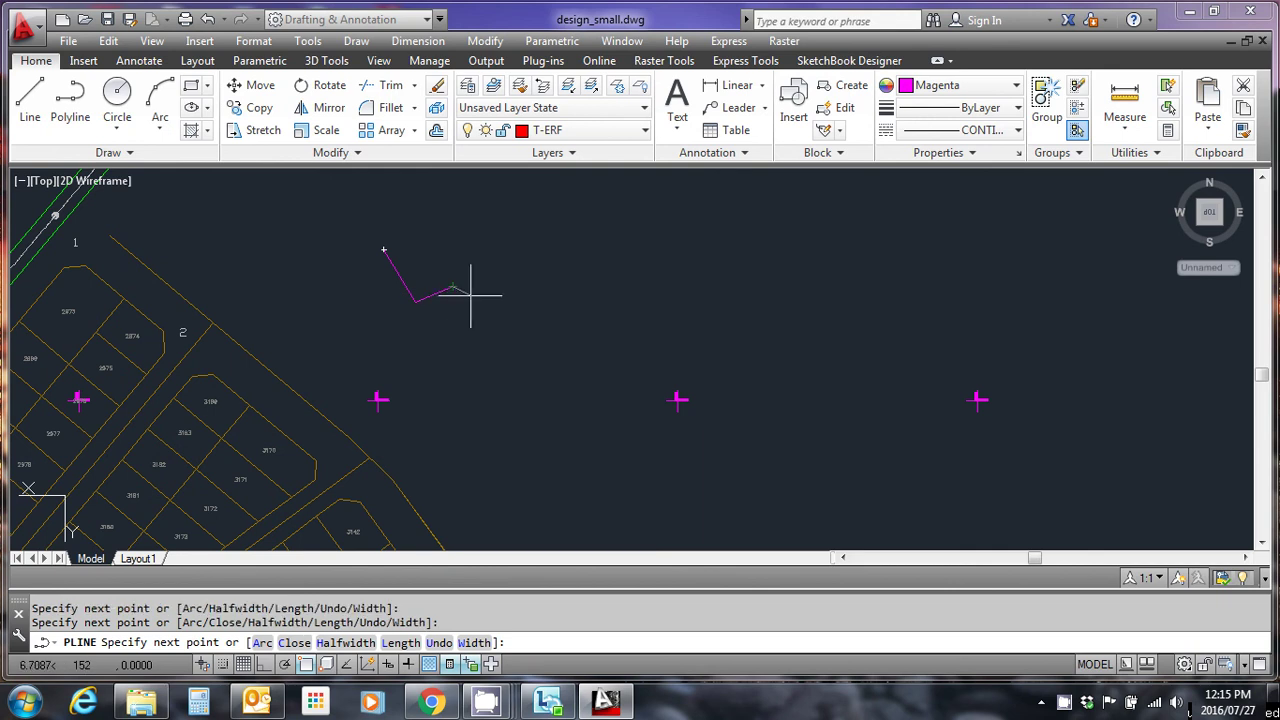
{"action": "left_click", "coordinate": [492, 308]}
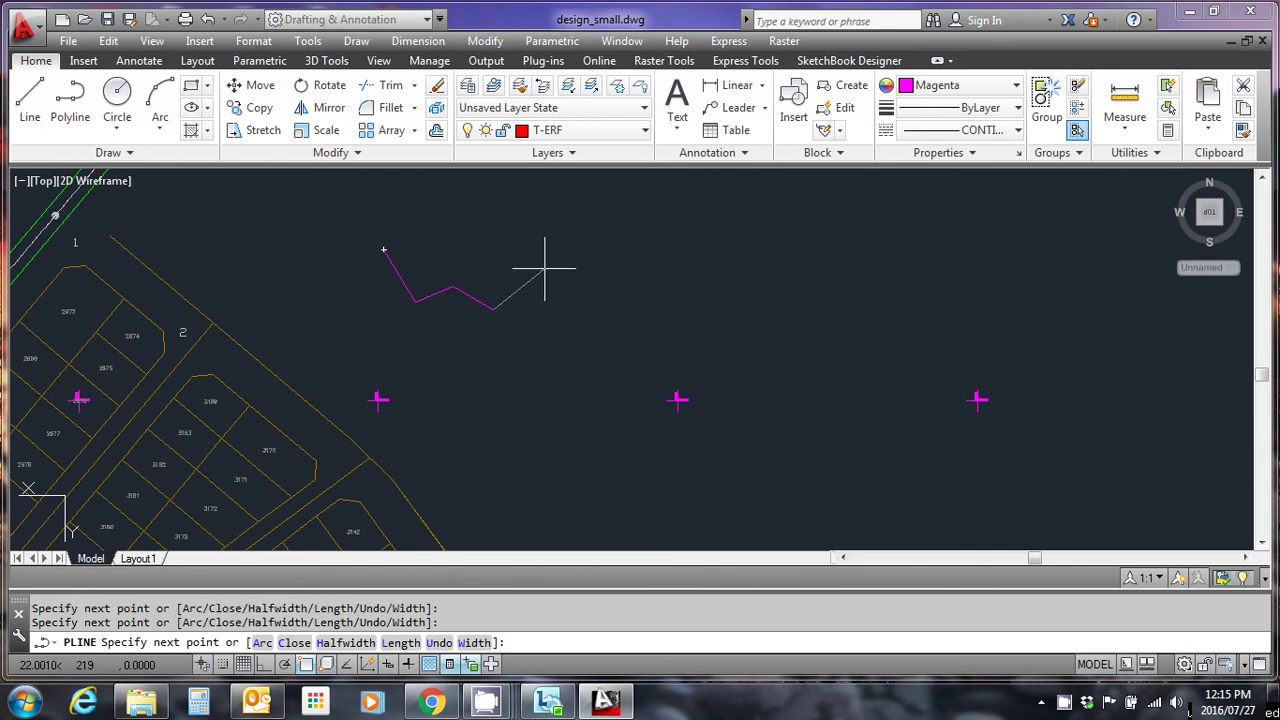
{"action": "left_click", "coordinate": [565, 254]}
{"action": "left_click", "coordinate": [642, 293]}
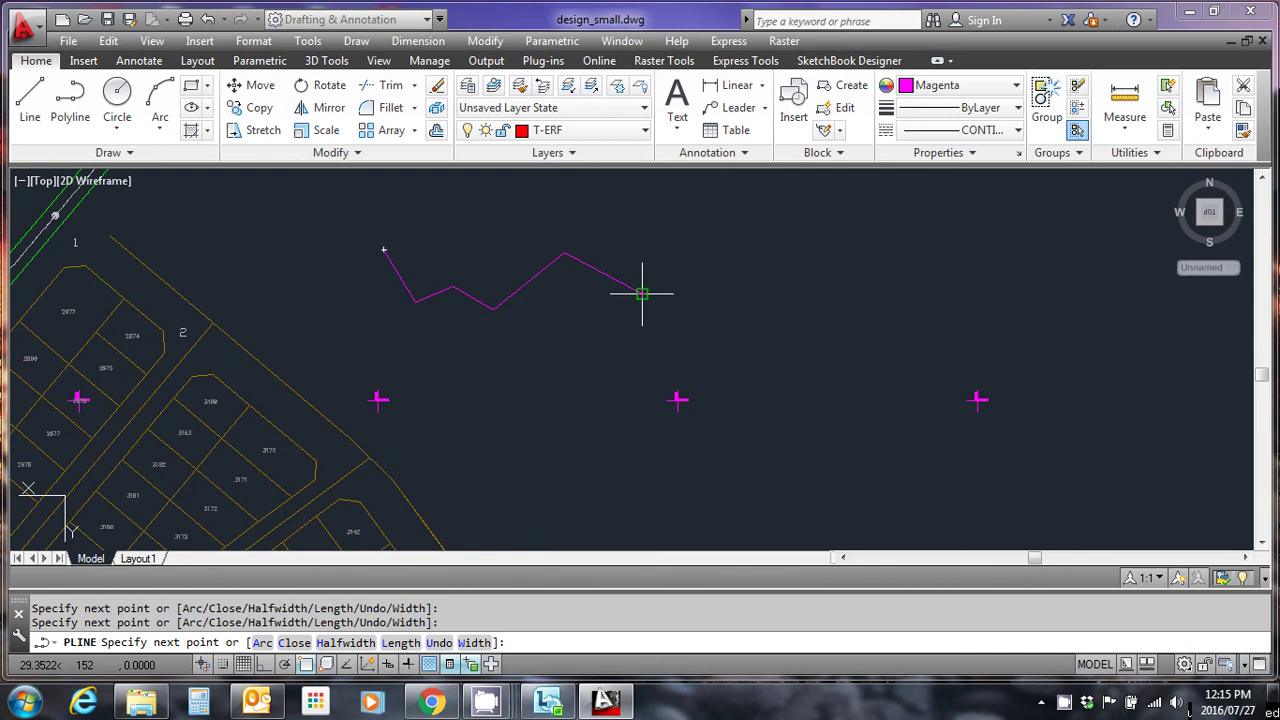
{"action": "right_click", "coordinate": [642, 293]}
{"action": "left_click", "coordinate": [665, 306]}
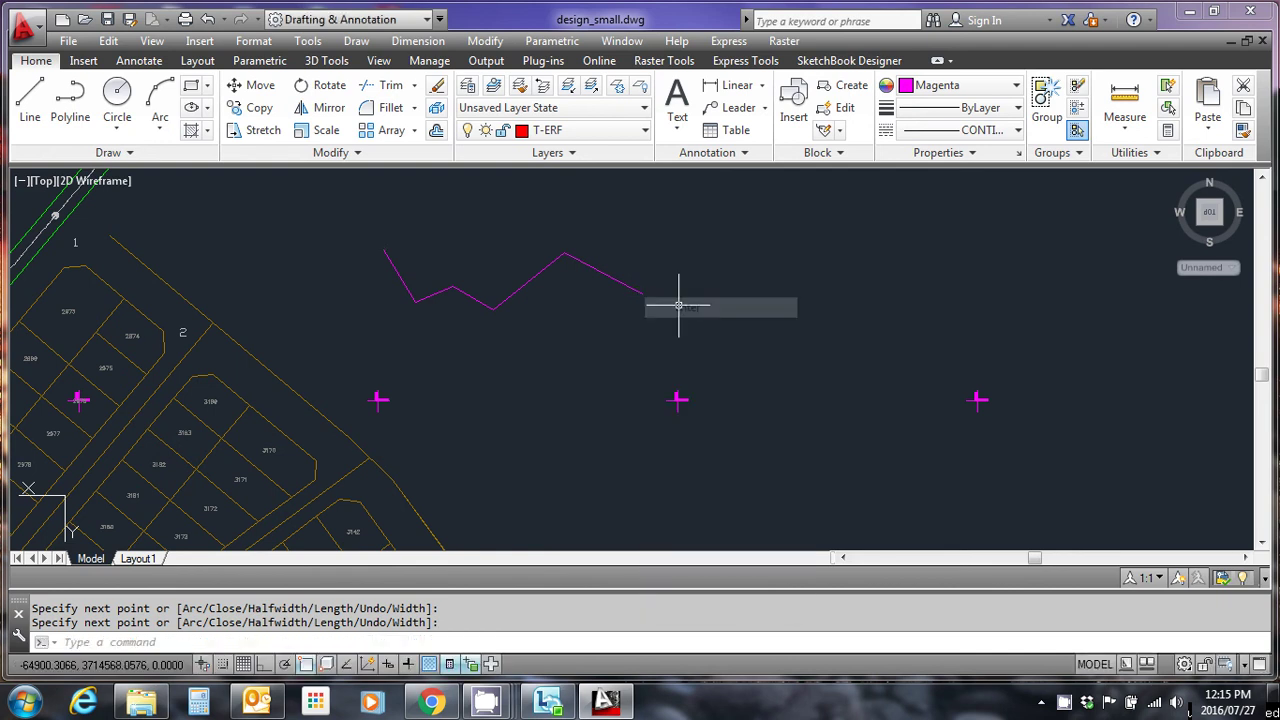
Read the polyline's 109.3664 length in Properties, then erase the polyline.
{"action": "left_click", "coordinate": [600, 272]}
{"action": "right_click", "coordinate": [604, 272]}
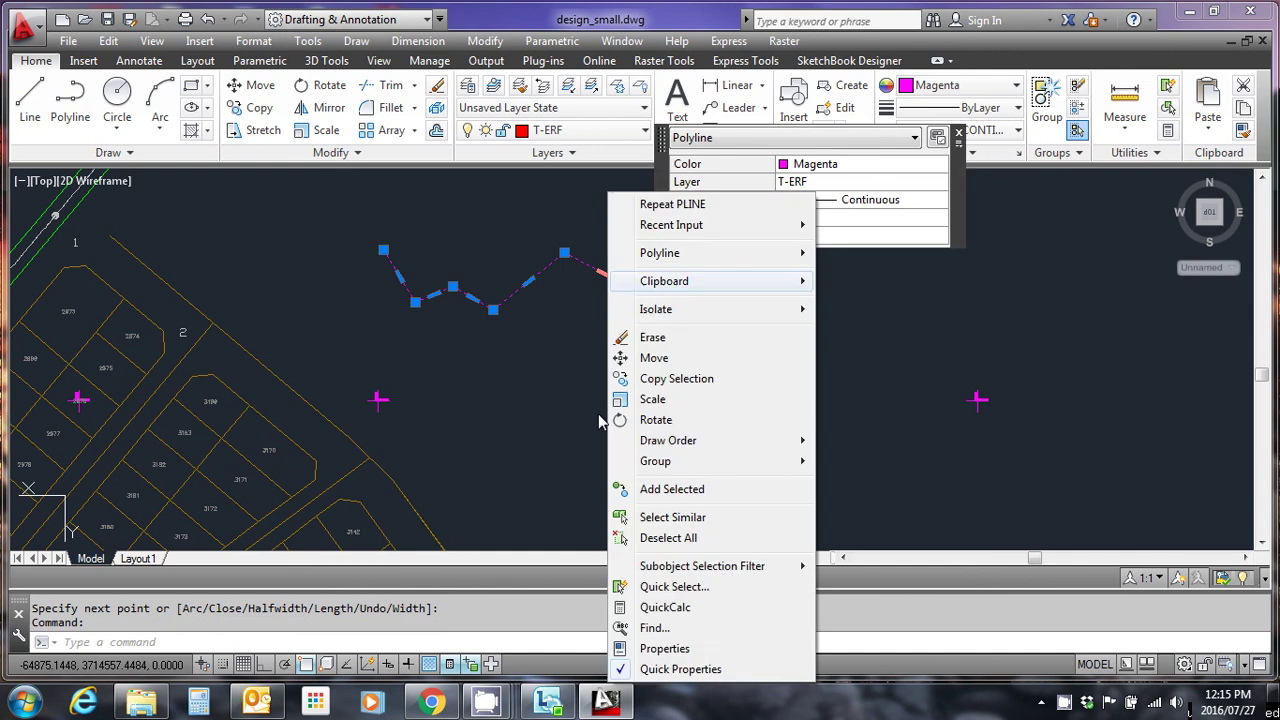
{"action": "left_click", "coordinate": [668, 649]}
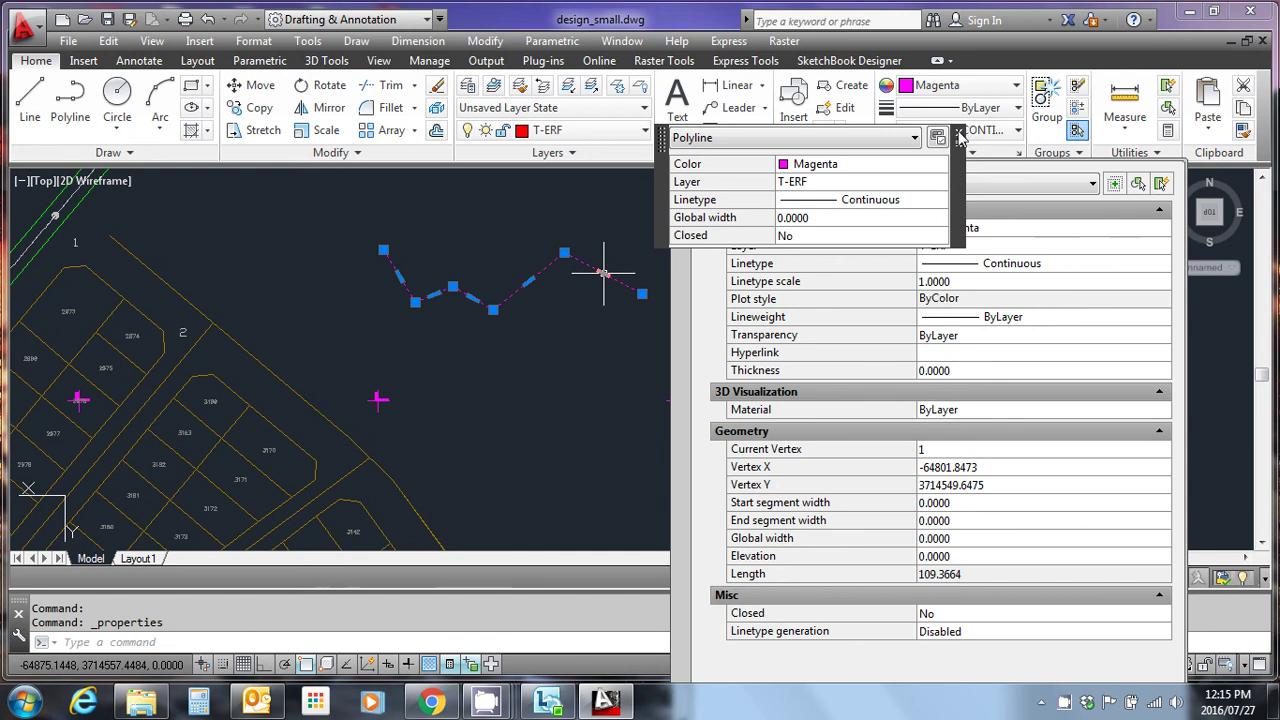
{"action": "left_click", "coordinate": [957, 134]}
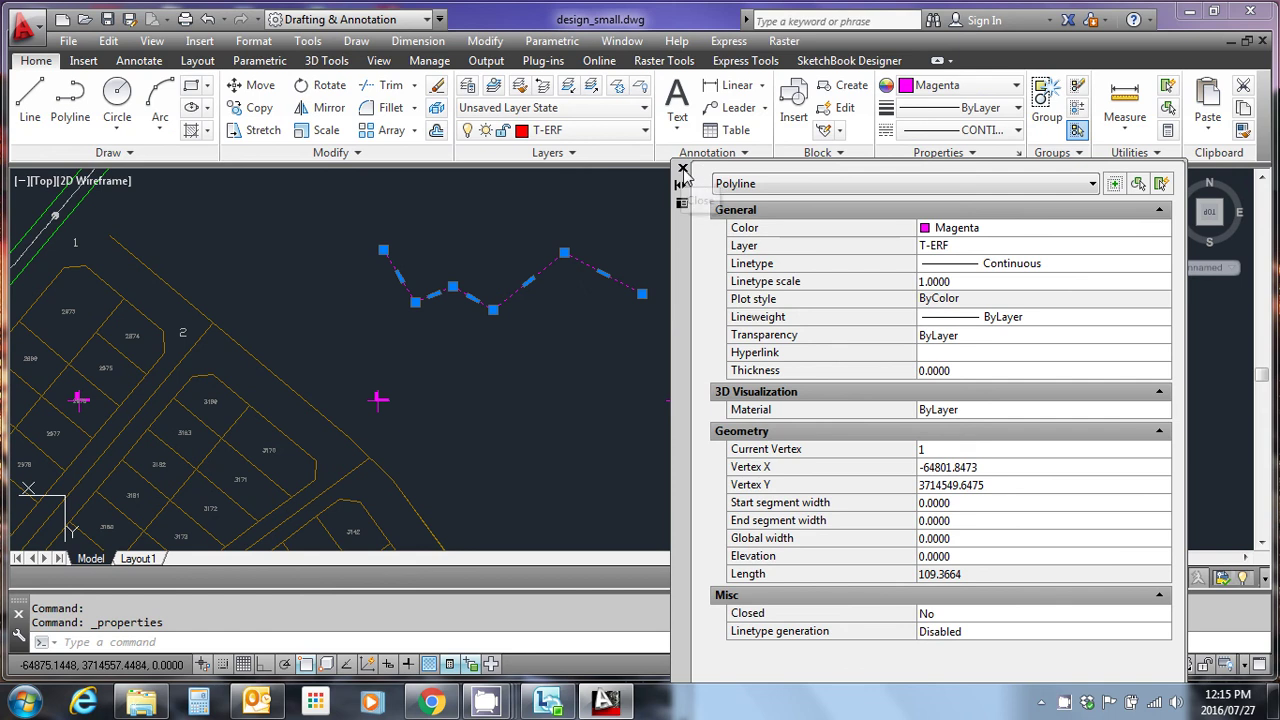
{"action": "left_click", "coordinate": [682, 169]}
{"action": "key", "text": "Escape"}
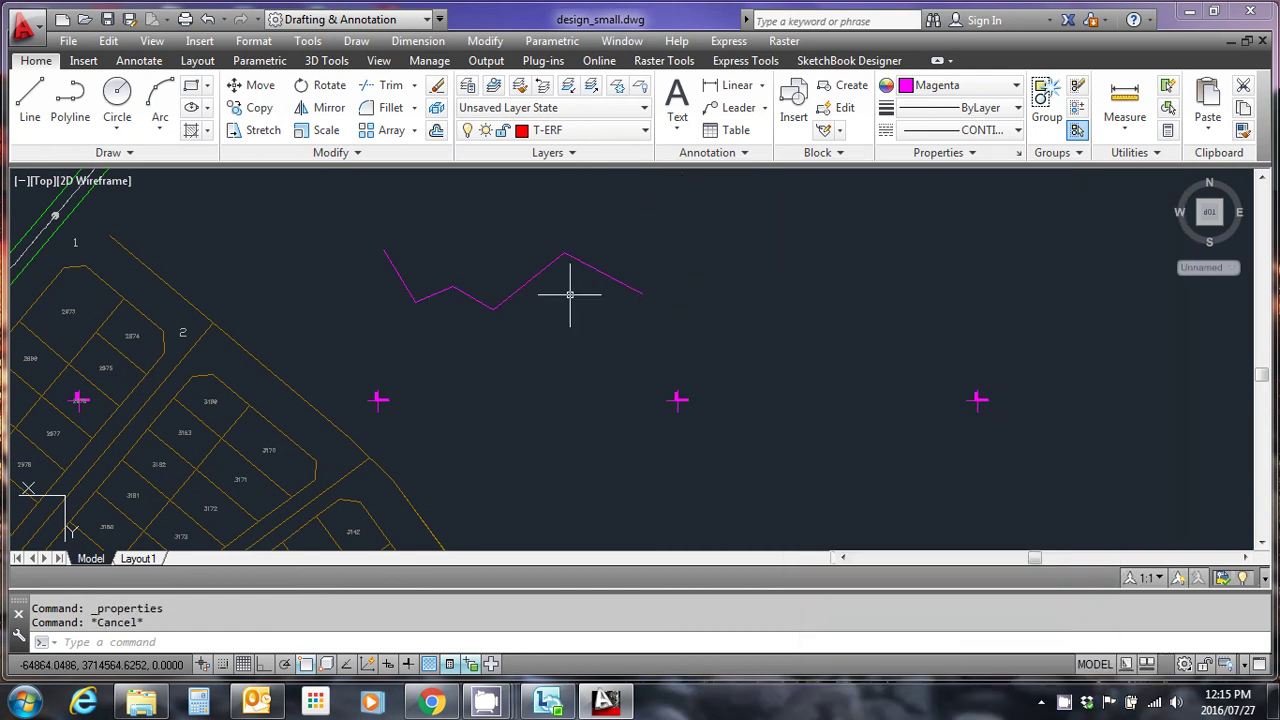
{"action": "left_click_drag", "start_coordinate": [592, 300], "coordinate": [525, 250]}
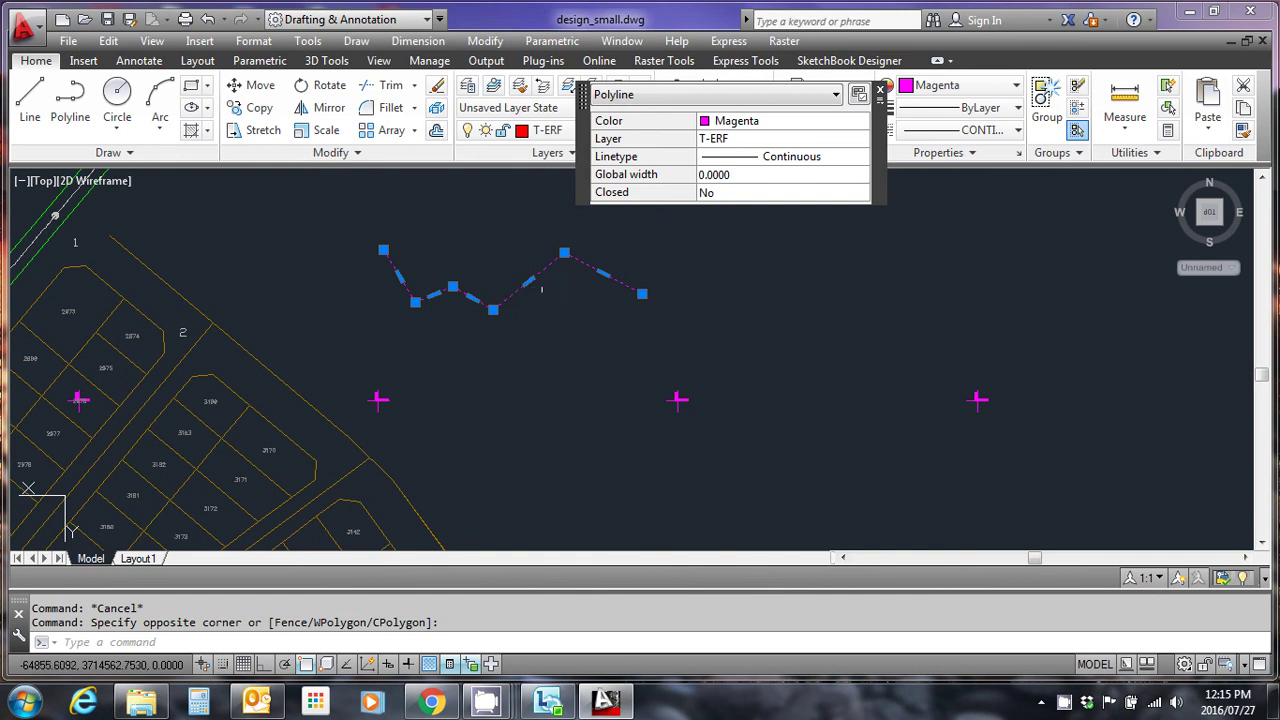
{"action": "key", "text": "Delete"}
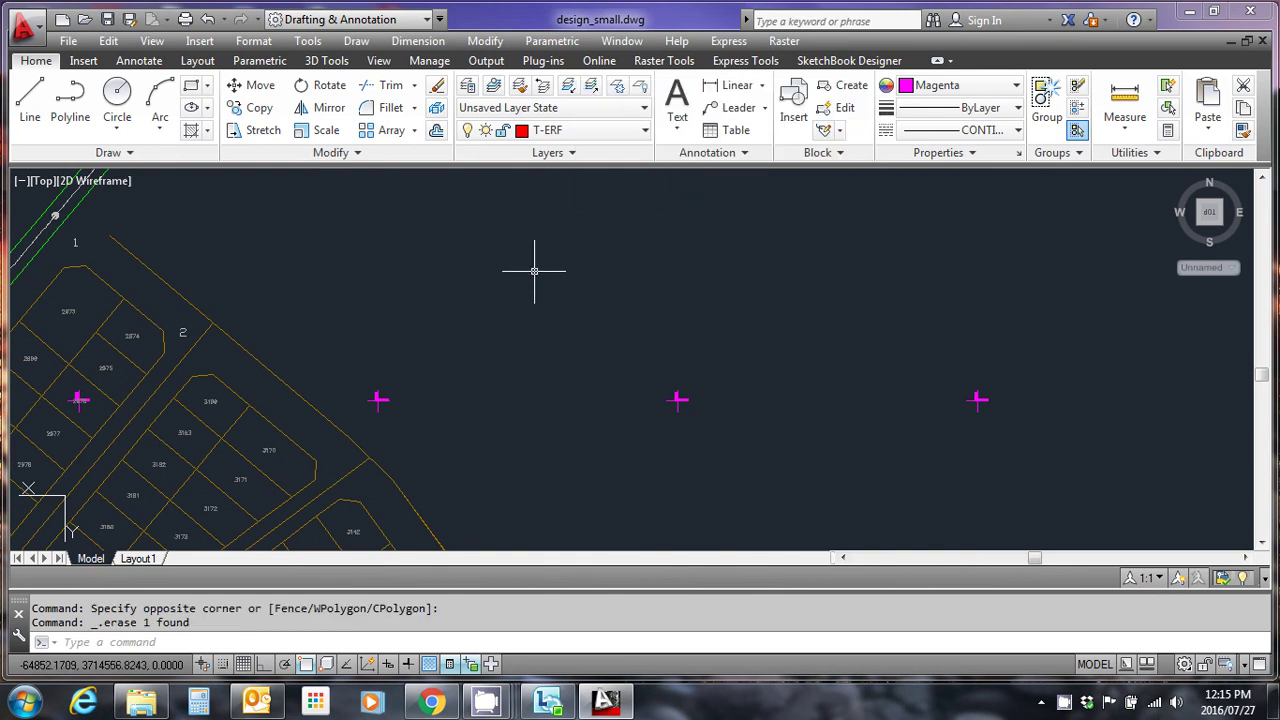
Draw a closed magenta polyline outline through the picked corner points.
{"action": "left_click", "coordinate": [70, 100]}
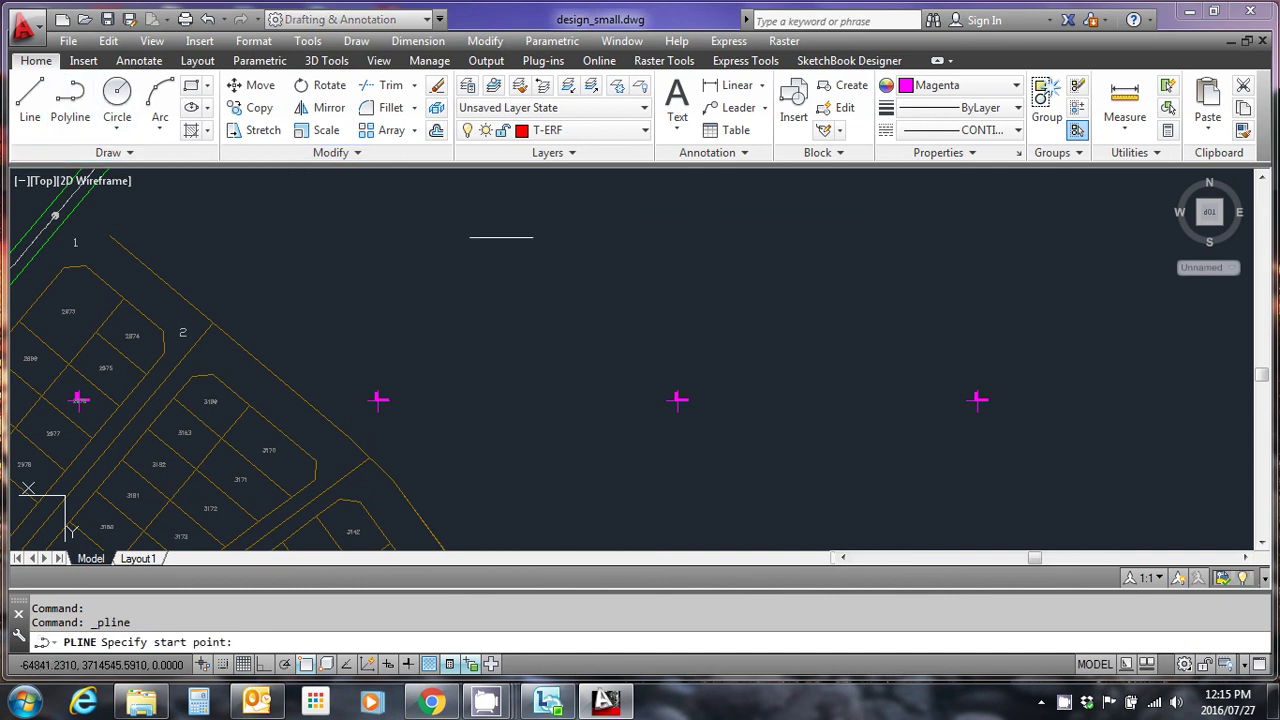
{"action": "left_click", "coordinate": [565, 232]}
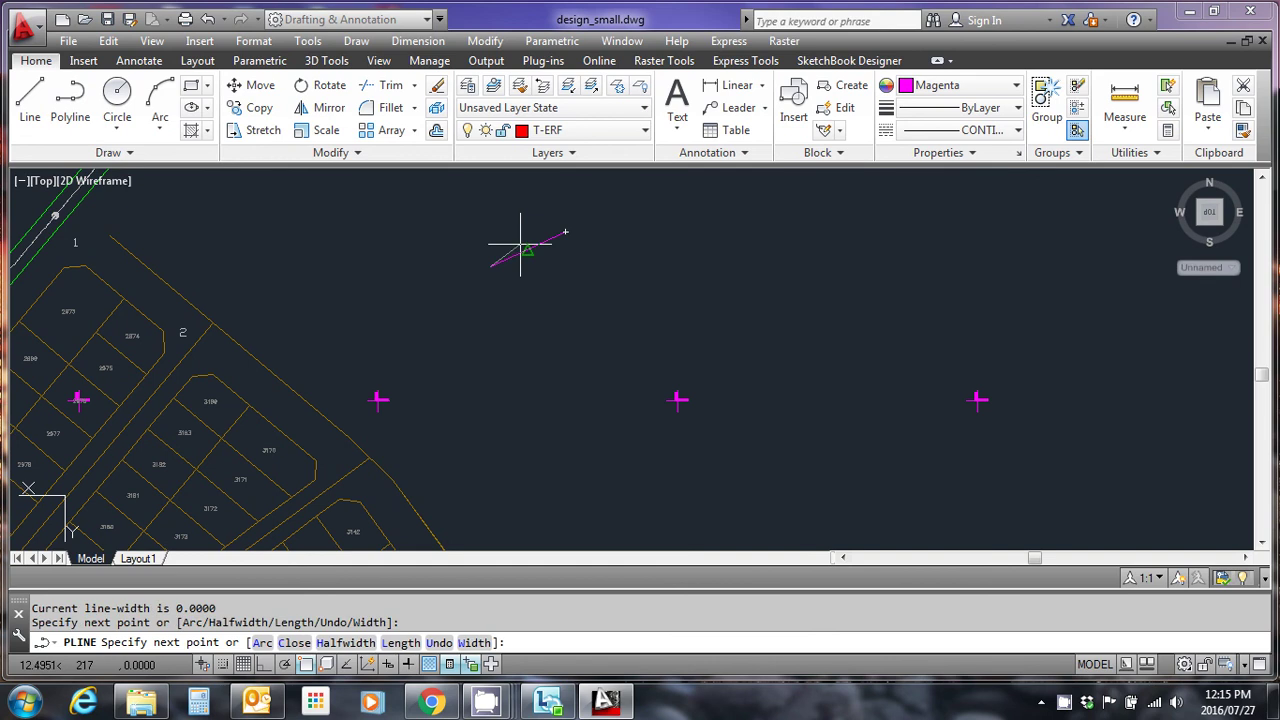
{"action": "left_click", "coordinate": [491, 267]}
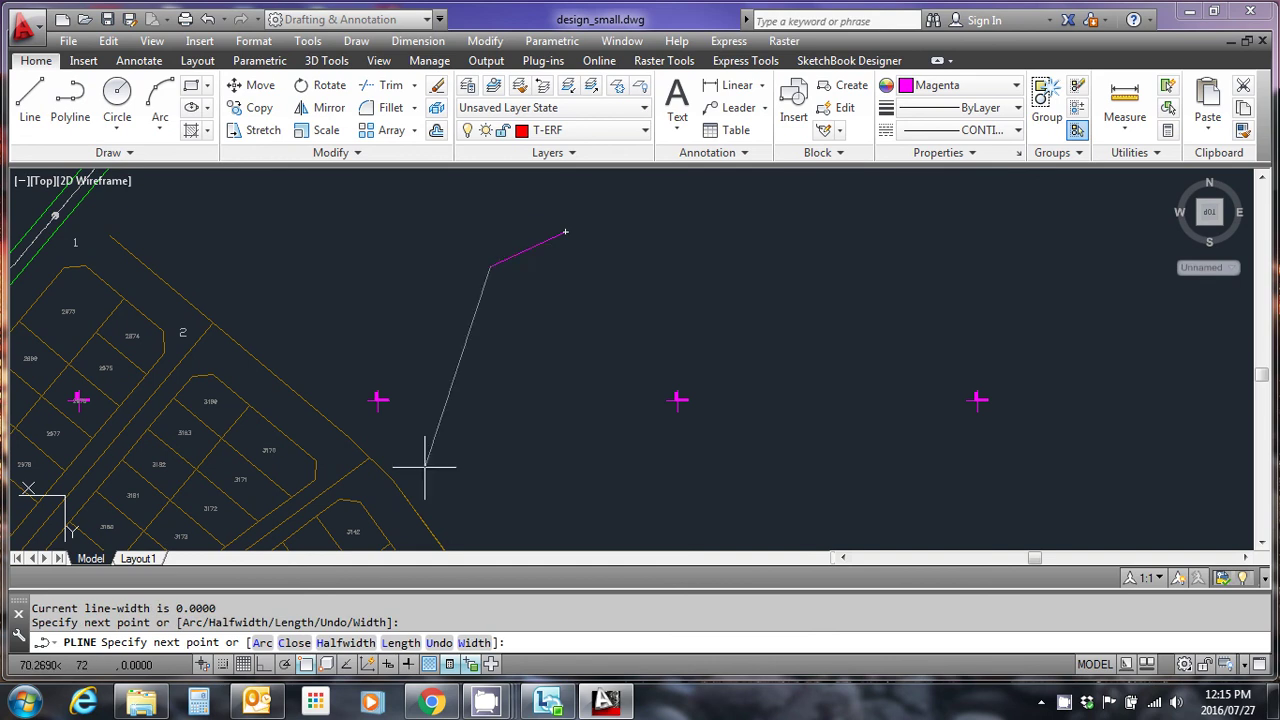
{"action": "left_click", "coordinate": [494, 385]}
{"action": "left_click", "coordinate": [641, 338]}
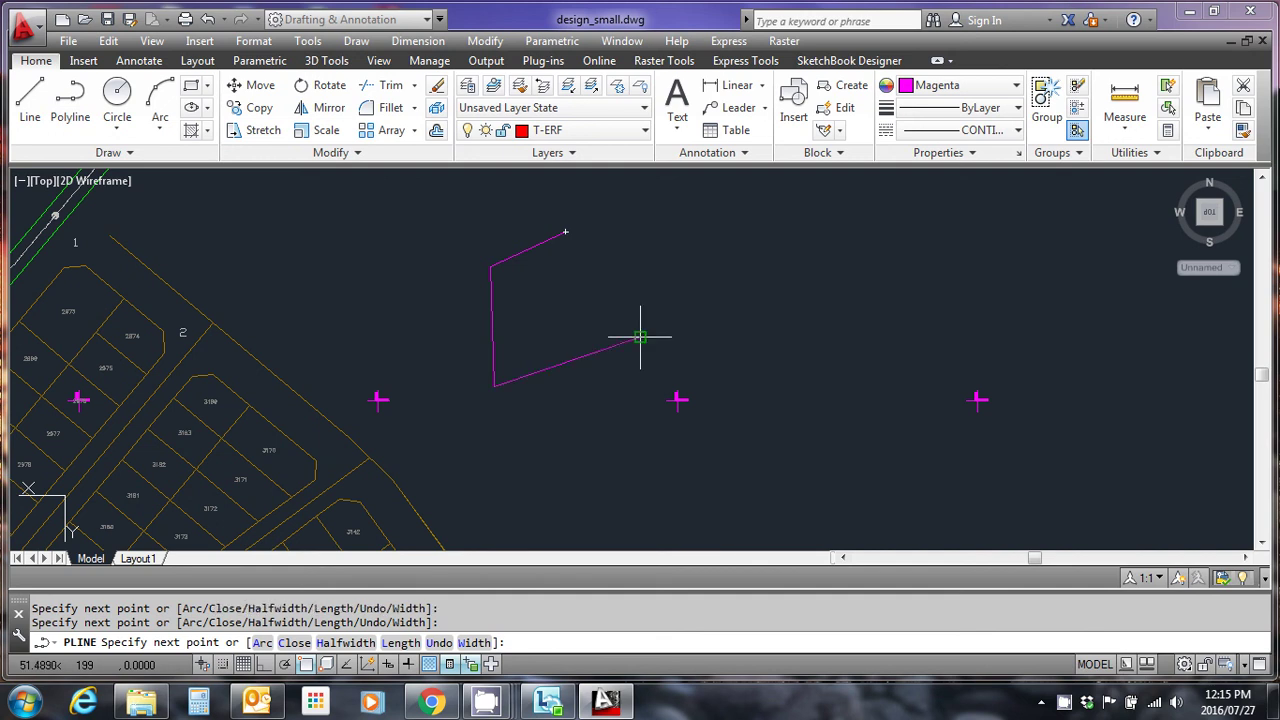
{"action": "right_click", "coordinate": [651, 256]}
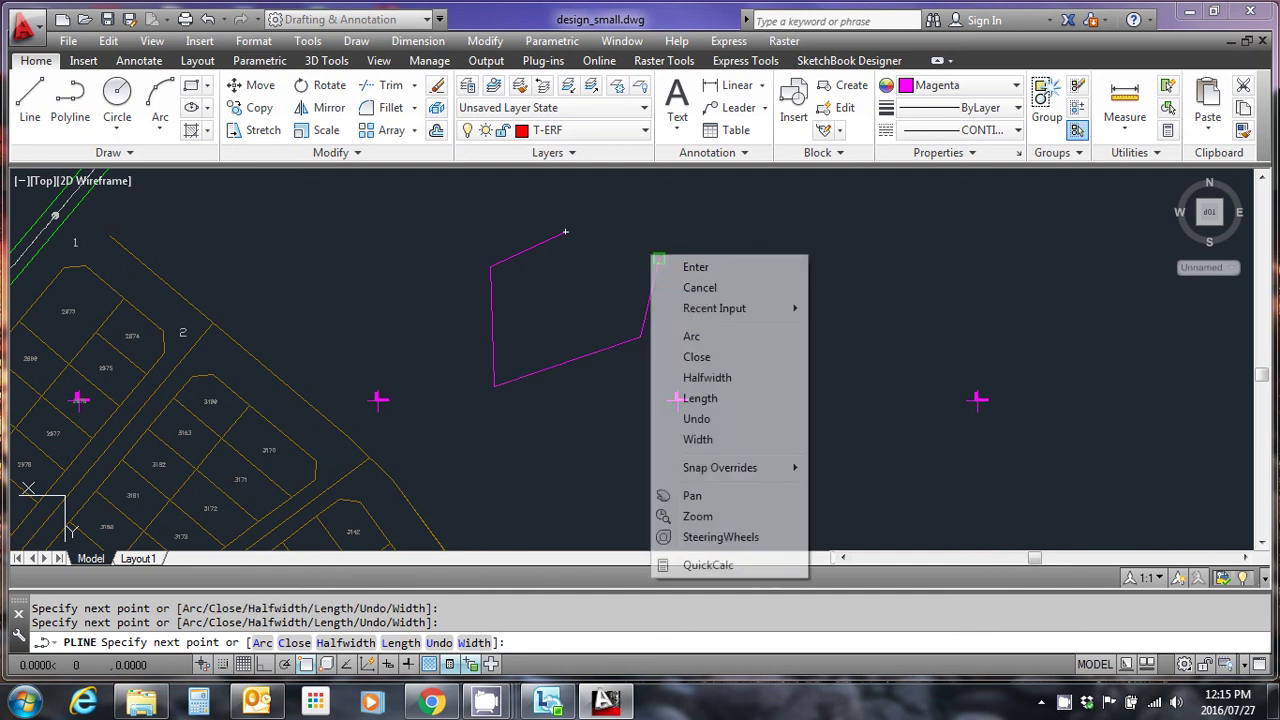
{"action": "left_click", "coordinate": [702, 358]}
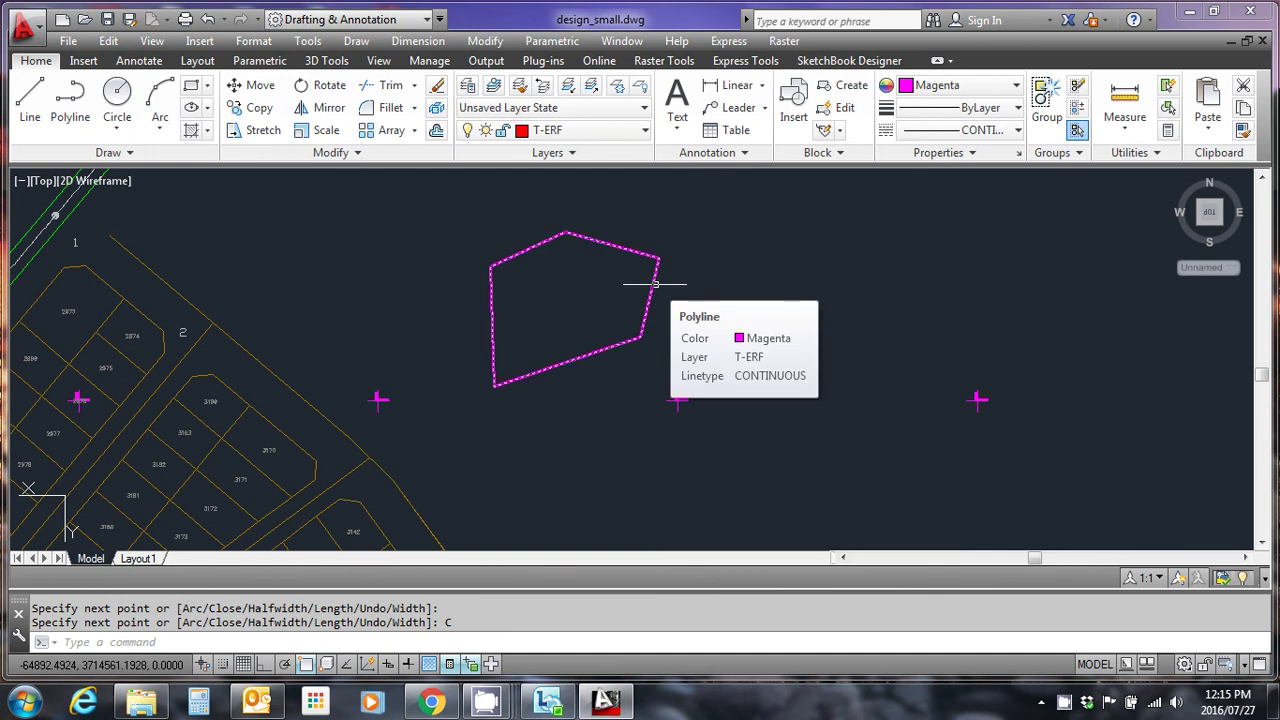
Read the closed polyline's area 2002.3533 and length 178.3928 in Properties.
{"action": "left_click", "coordinate": [655, 284]}
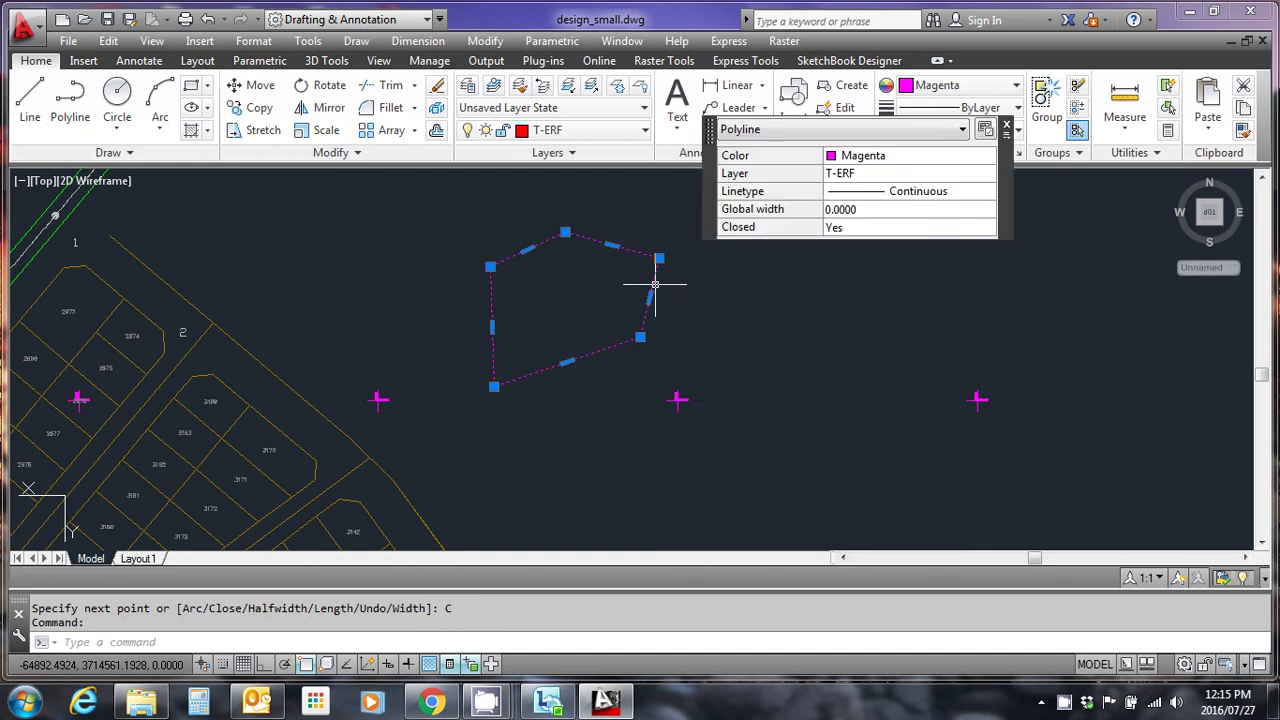
{"action": "right_click", "coordinate": [655, 284]}
{"action": "left_click", "coordinate": [724, 649]}
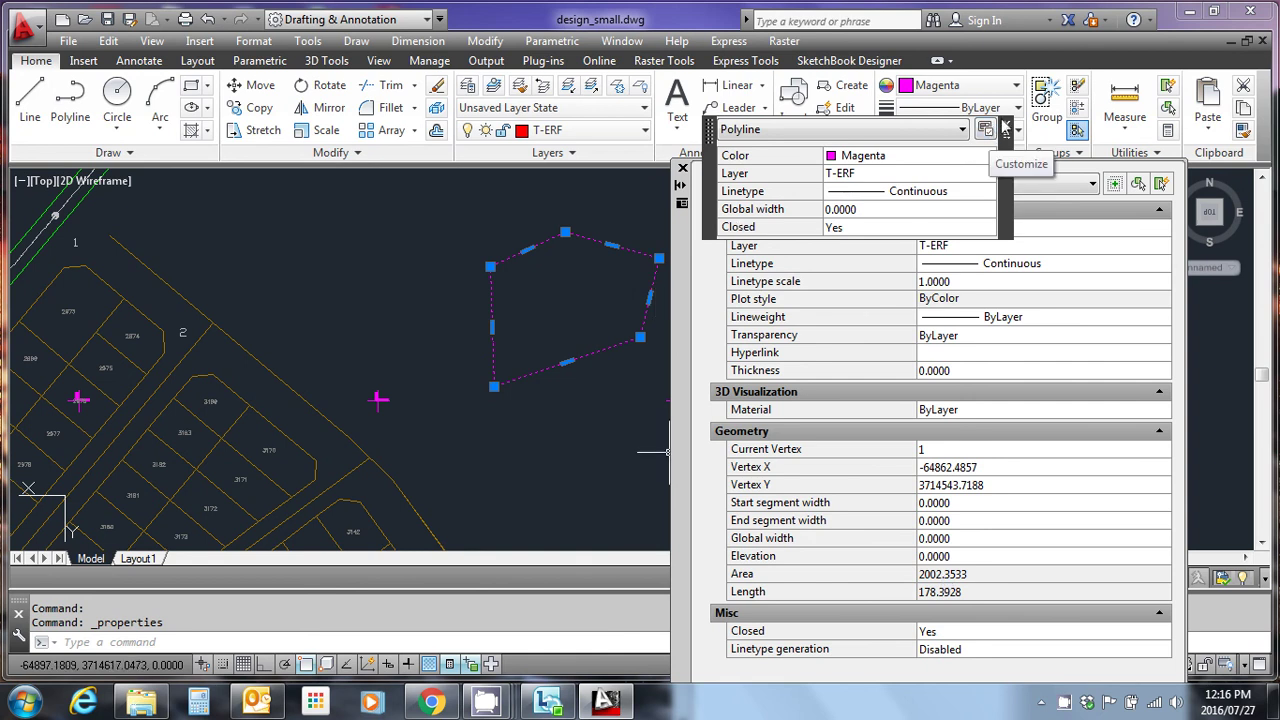
{"action": "left_click", "coordinate": [1006, 126]}
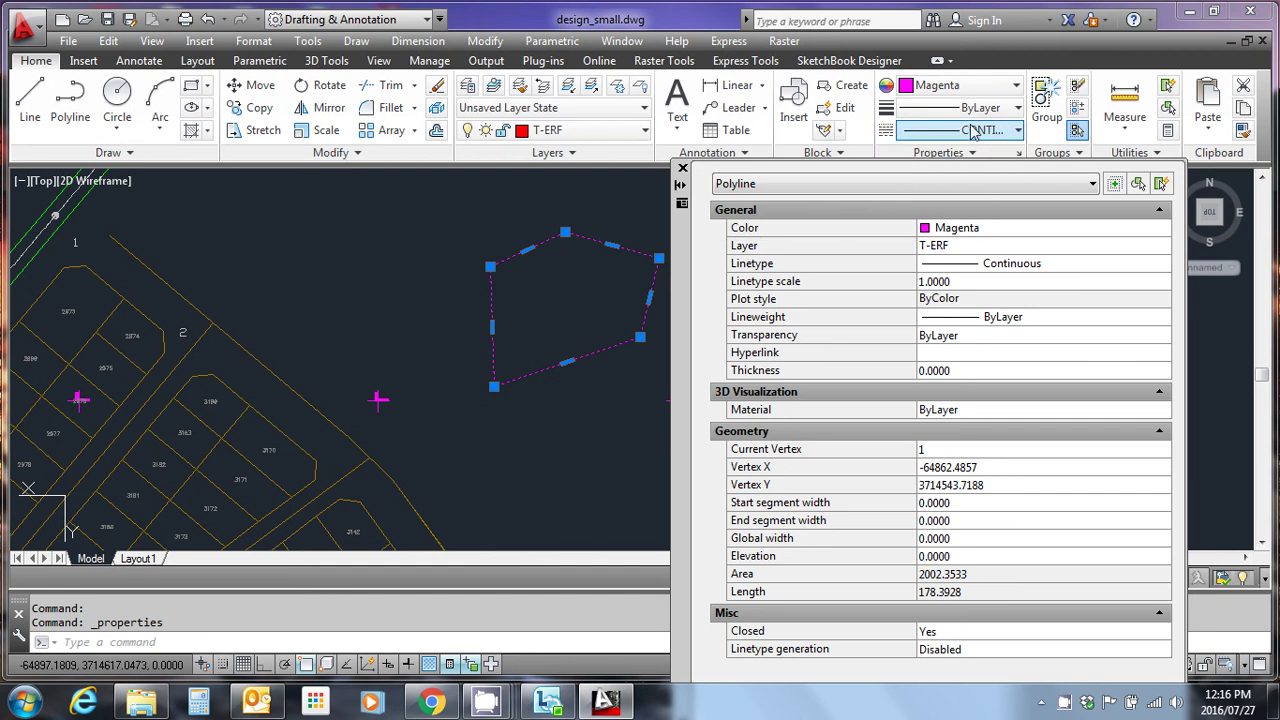
{"action": "left_click", "coordinate": [683, 169]}
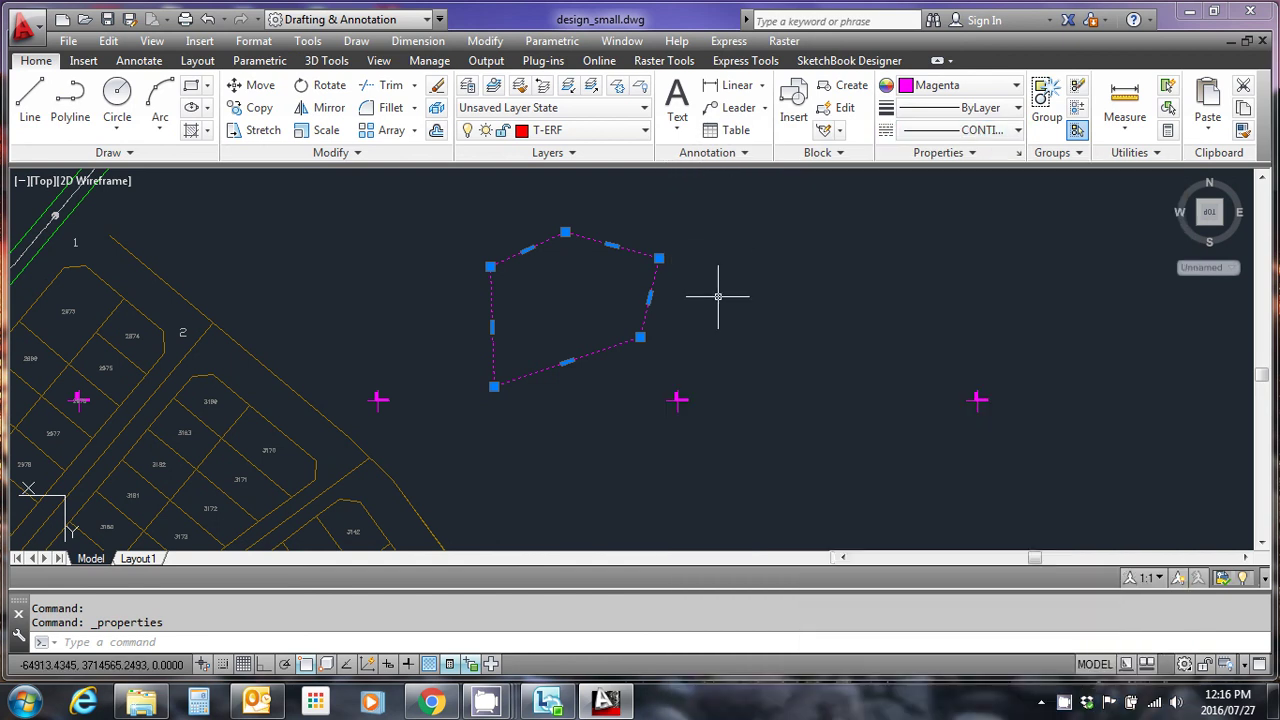
{"action": "key", "text": "Escape"}
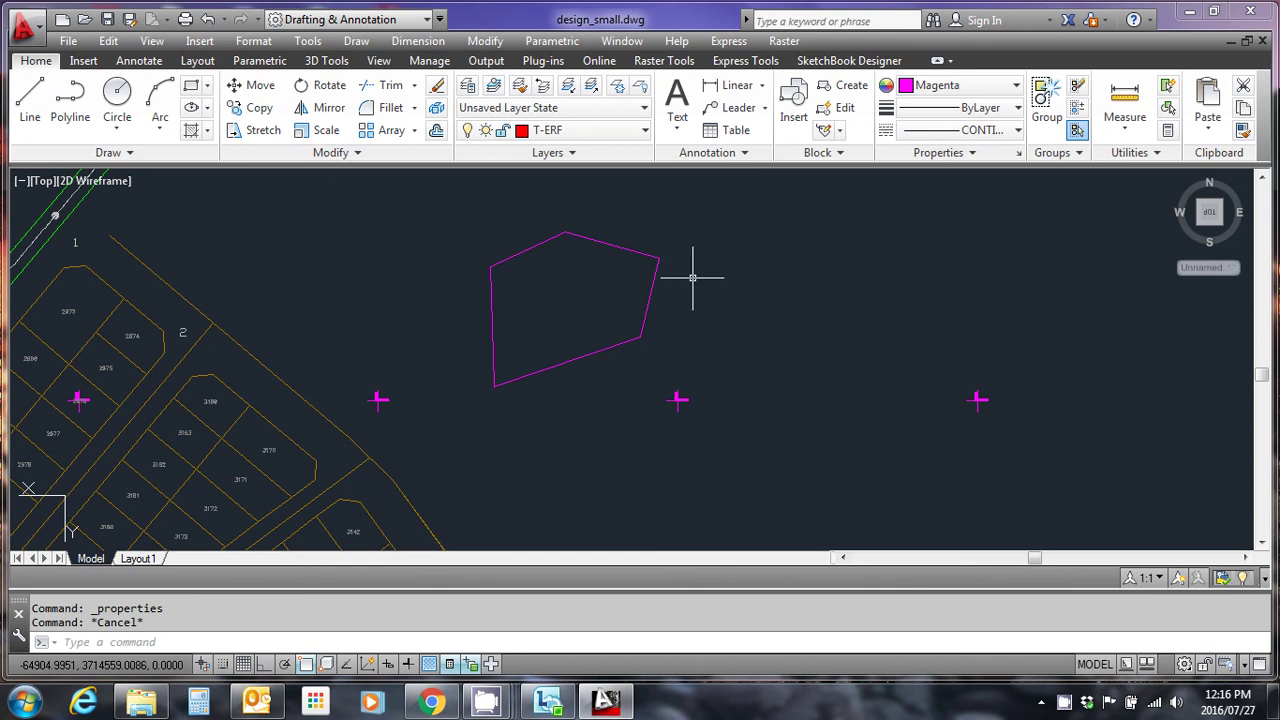
Select the closed five-sided magenta polyline to confirm it is still a single object.
{"action": "left_click", "coordinate": [641, 250]}
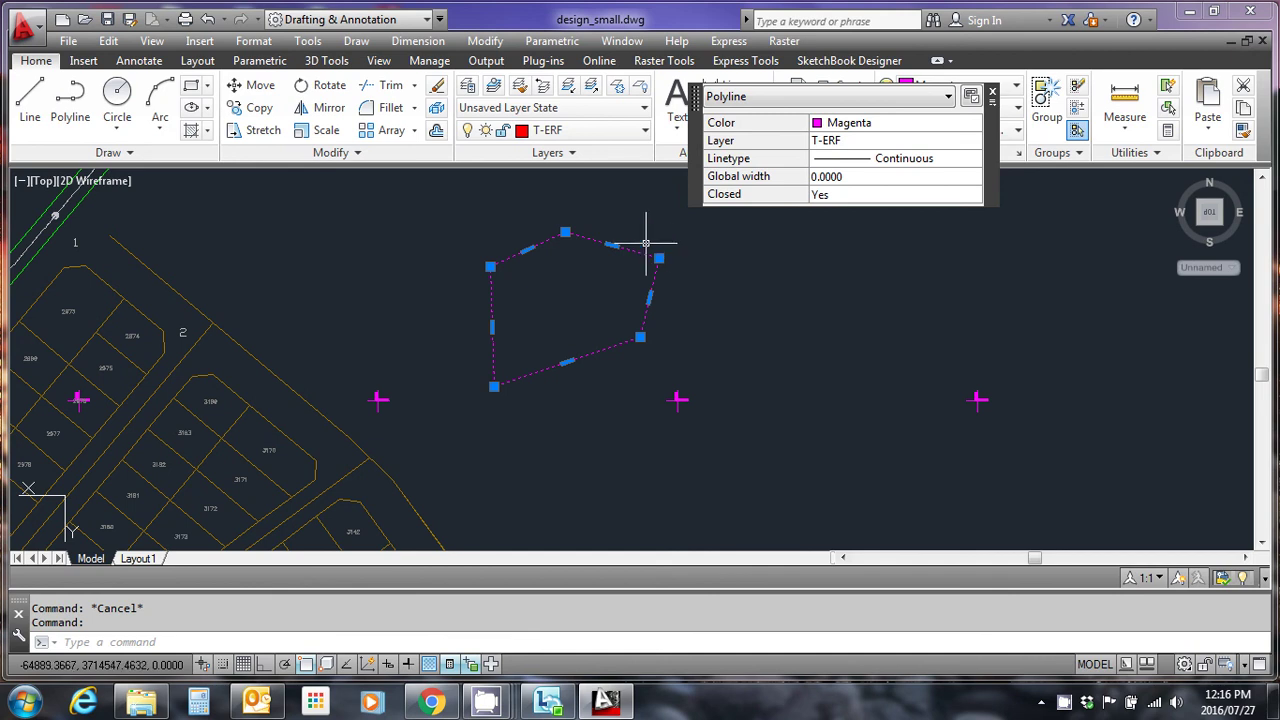
{"action": "key", "text": "Escape"}
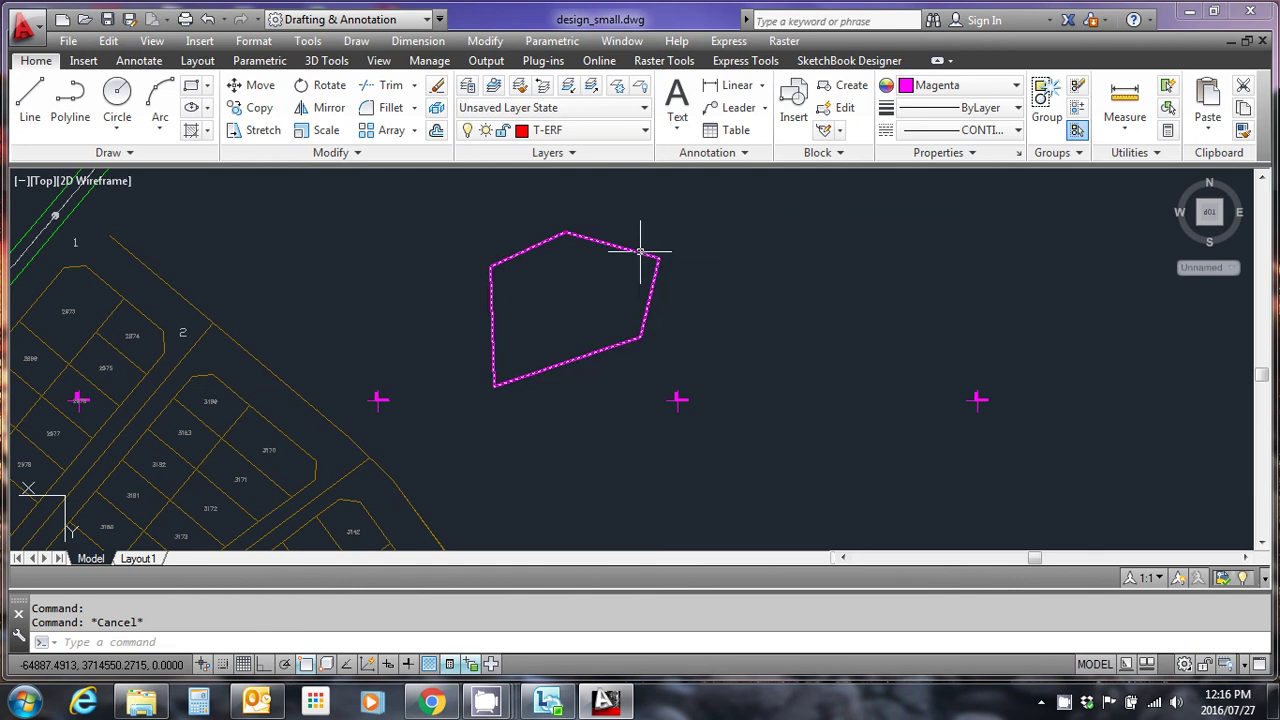
{"action": "left_click", "coordinate": [640, 250]}
{"action": "key", "text": "Escape"}
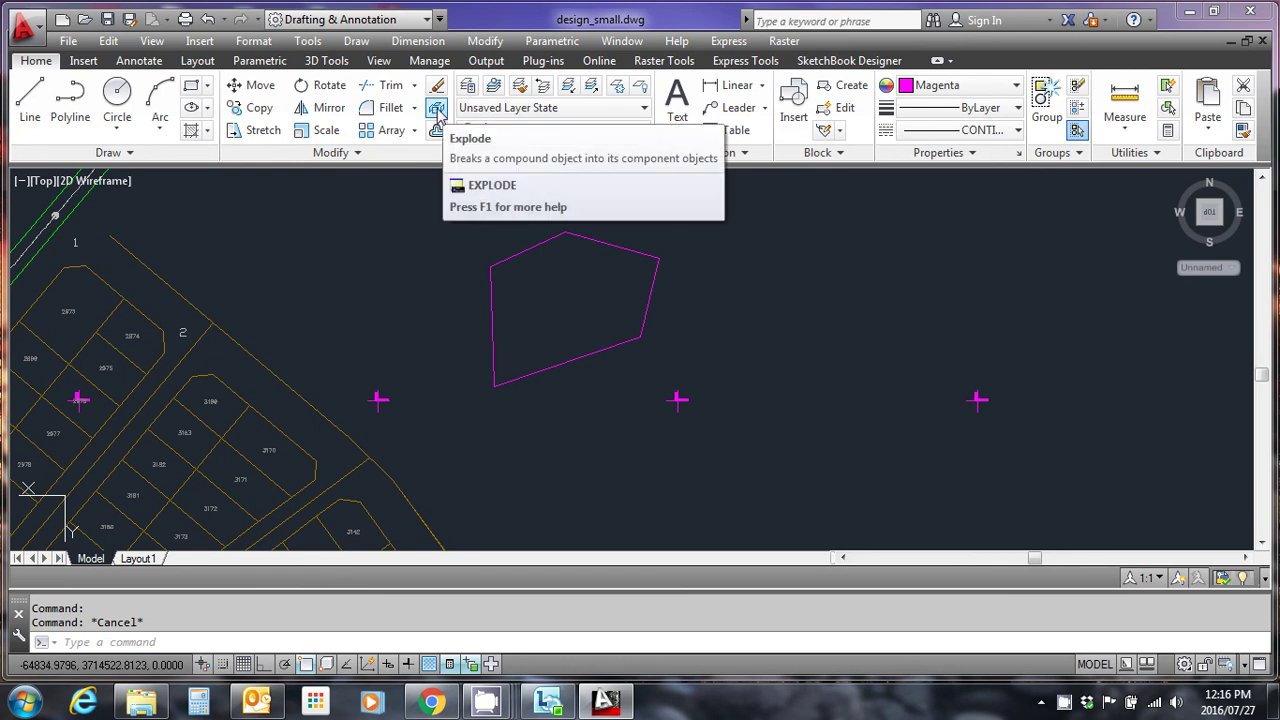
Explode the polyline and check the upper-left edge is now a Line of length 27.5422.
{"action": "left_click", "coordinate": [437, 110]}
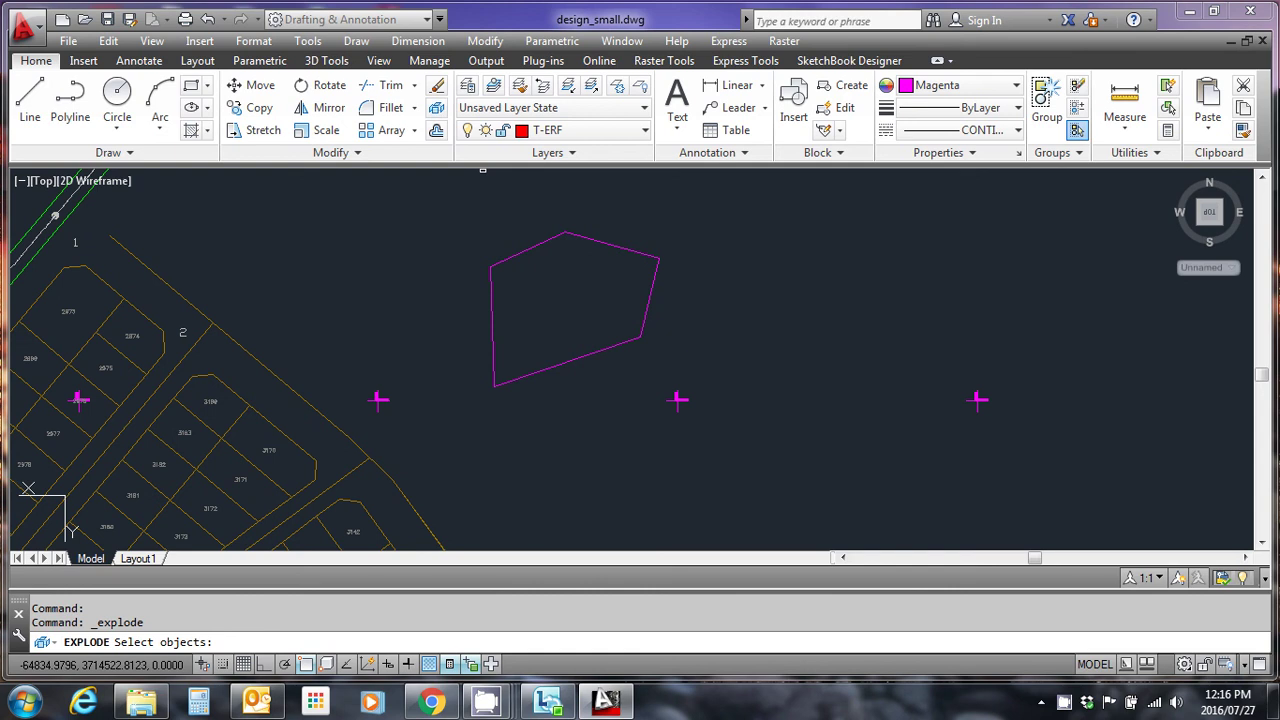
{"action": "left_click", "coordinate": [526, 249]}
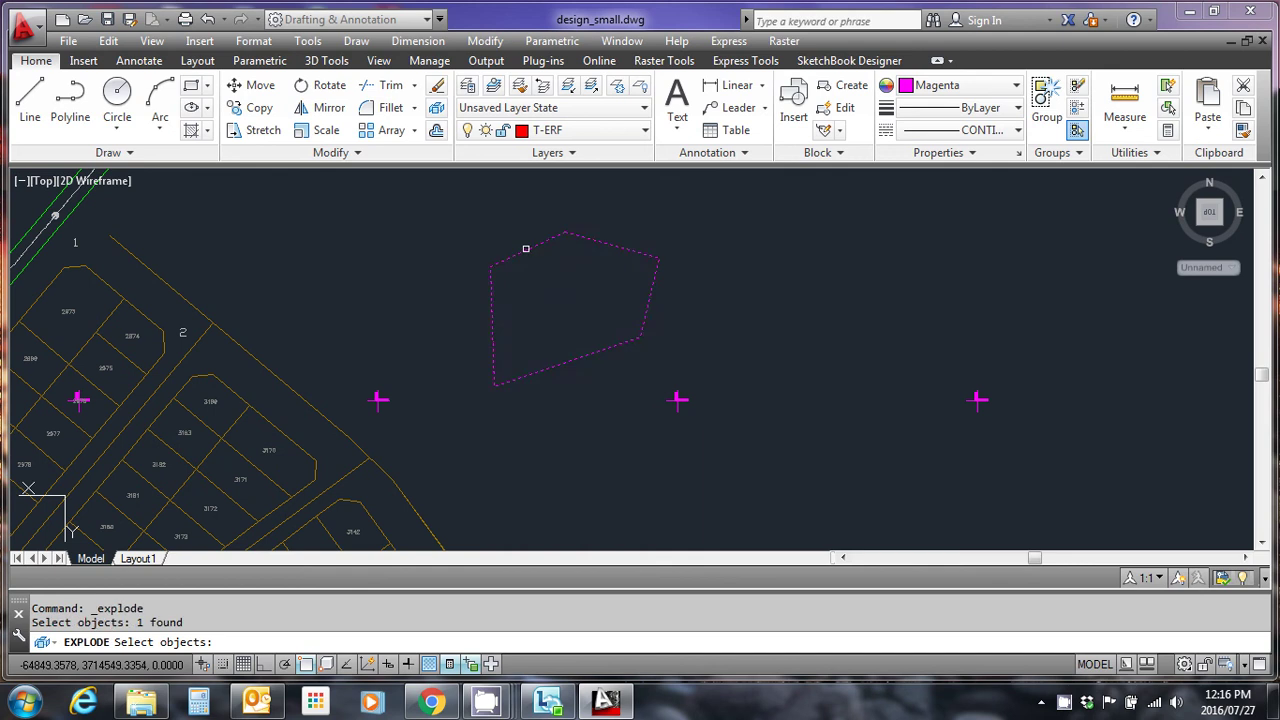
{"action": "key", "text": "Return"}
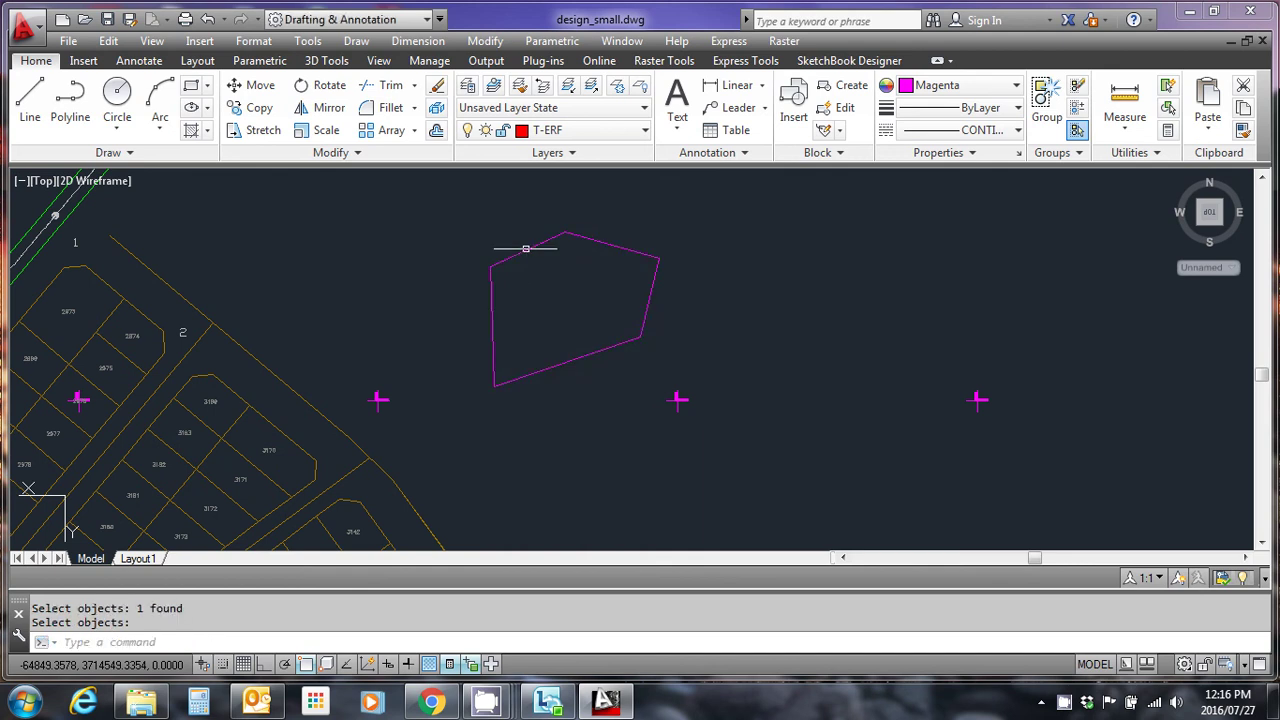
{"action": "left_click", "coordinate": [533, 244]}
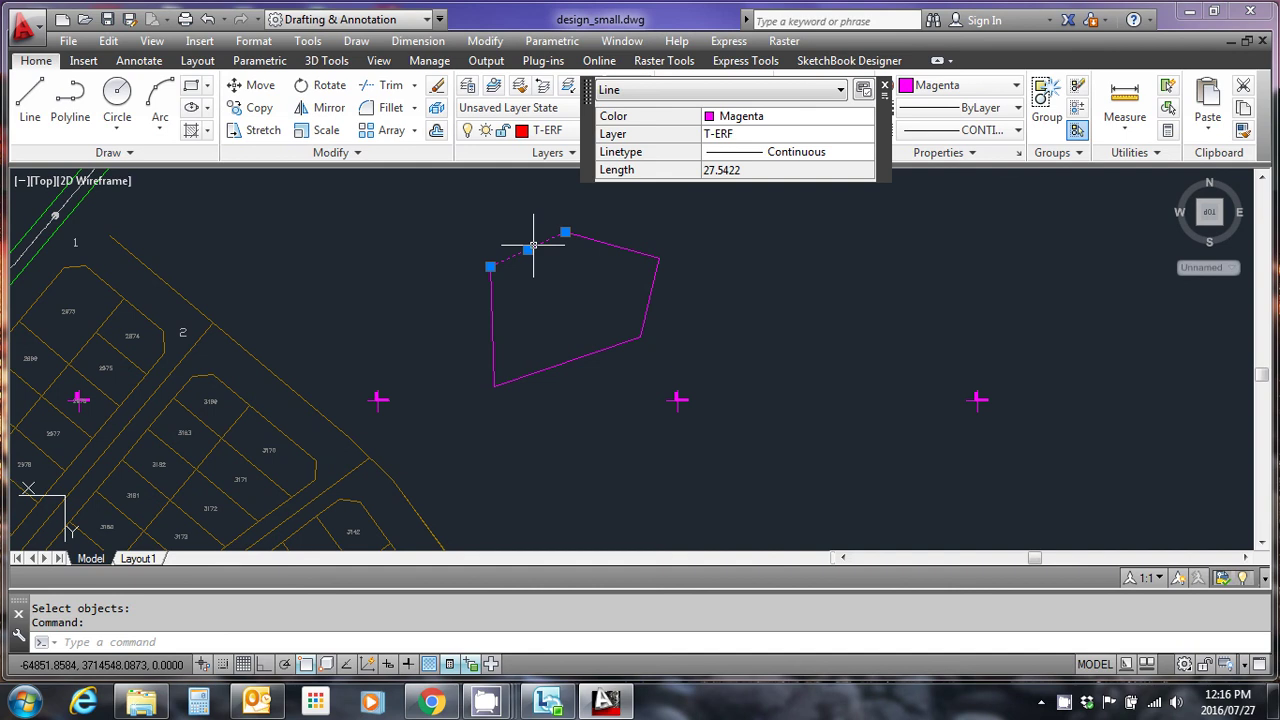
{"action": "key", "text": "Escape"}
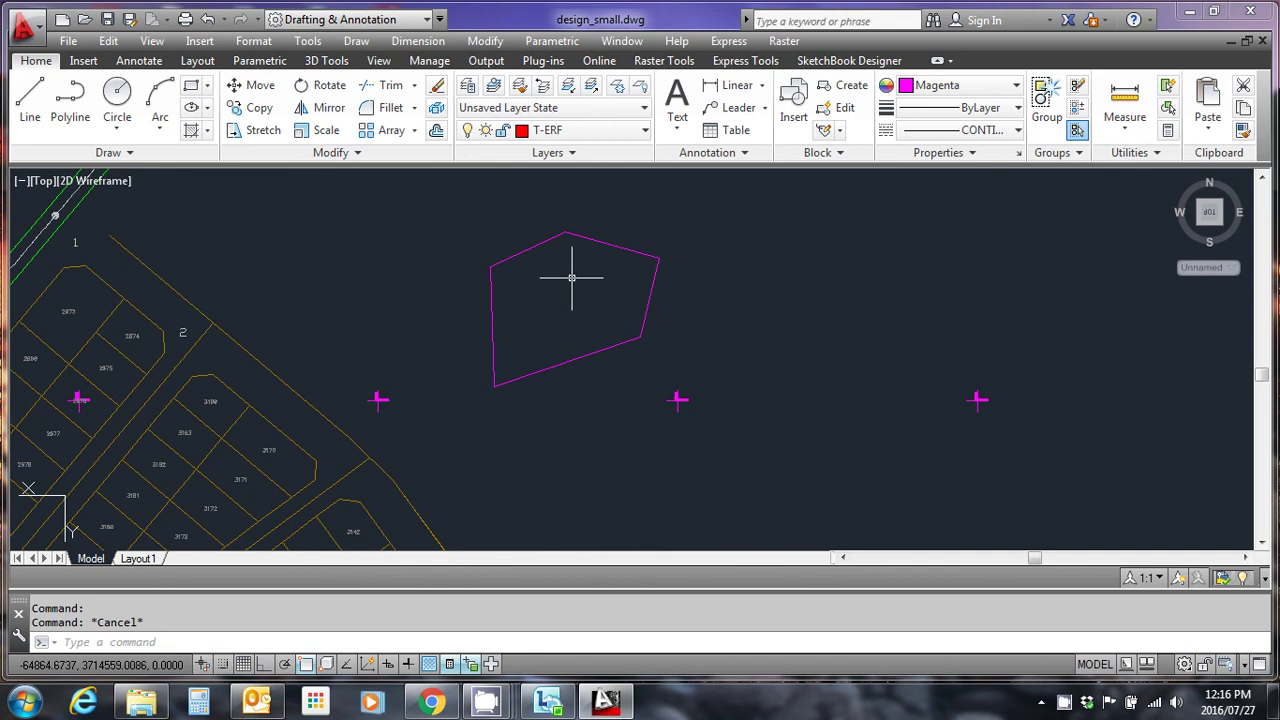
{"action": "scroll", "coordinate": [572, 277], "scroll_direction": "down", "scroll_amount": 4}
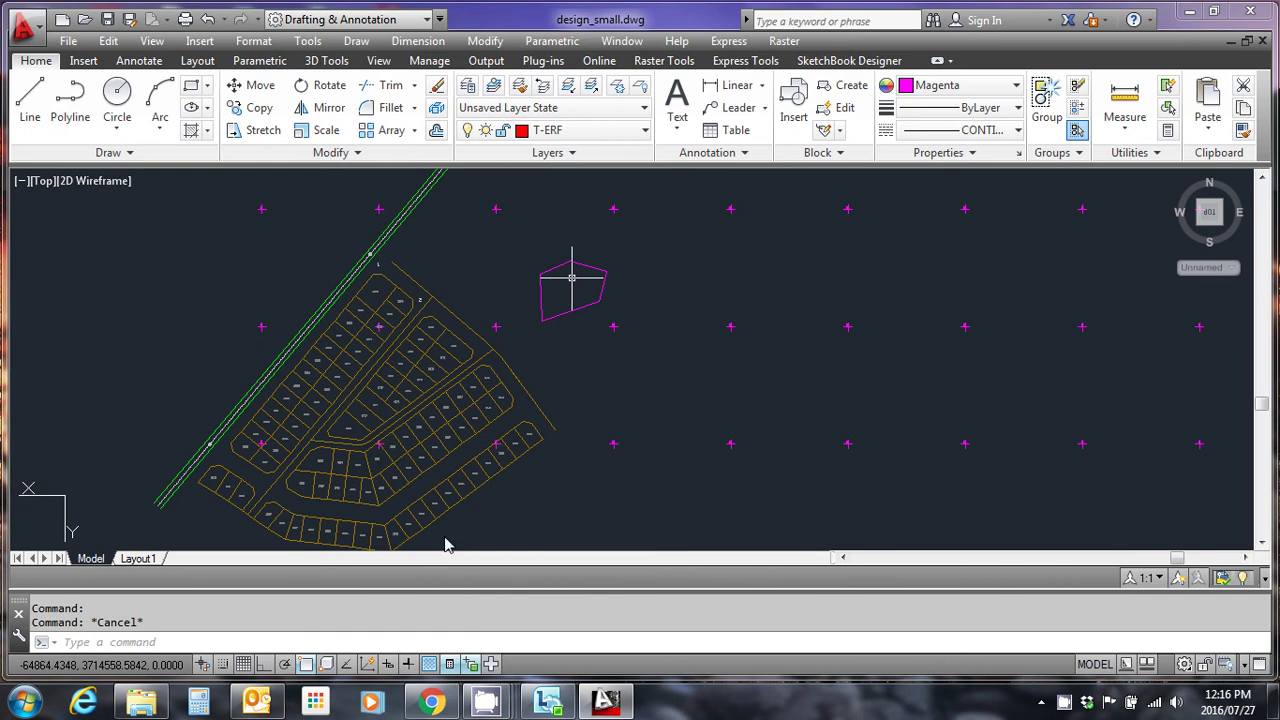
{"action": "mouse_move", "coordinate": [486, 705]}
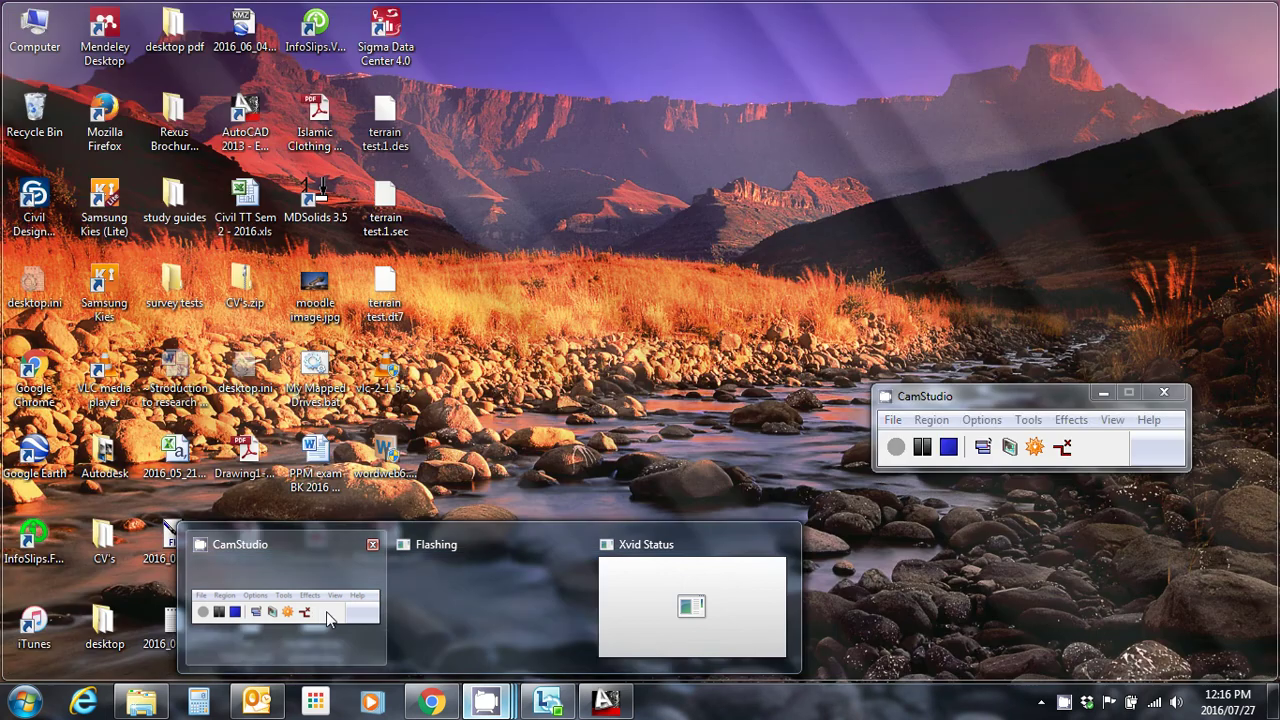
{"action": "left_click", "coordinate": [330, 618]}
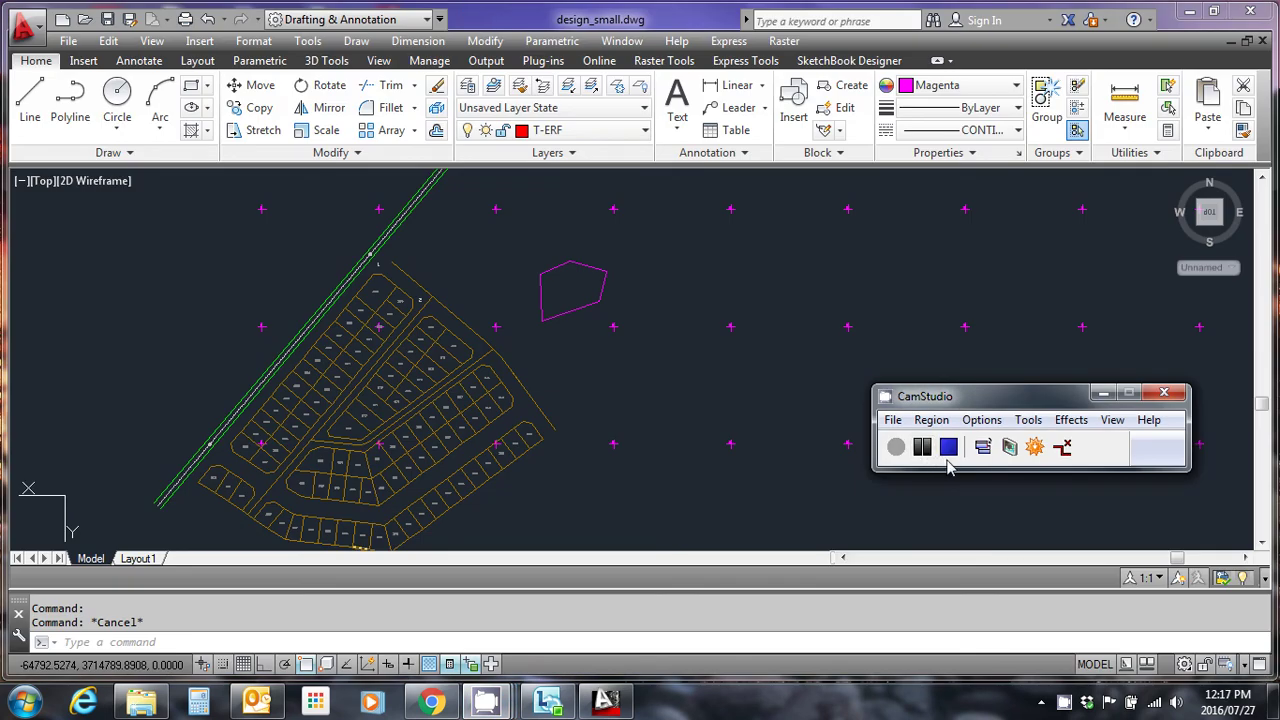